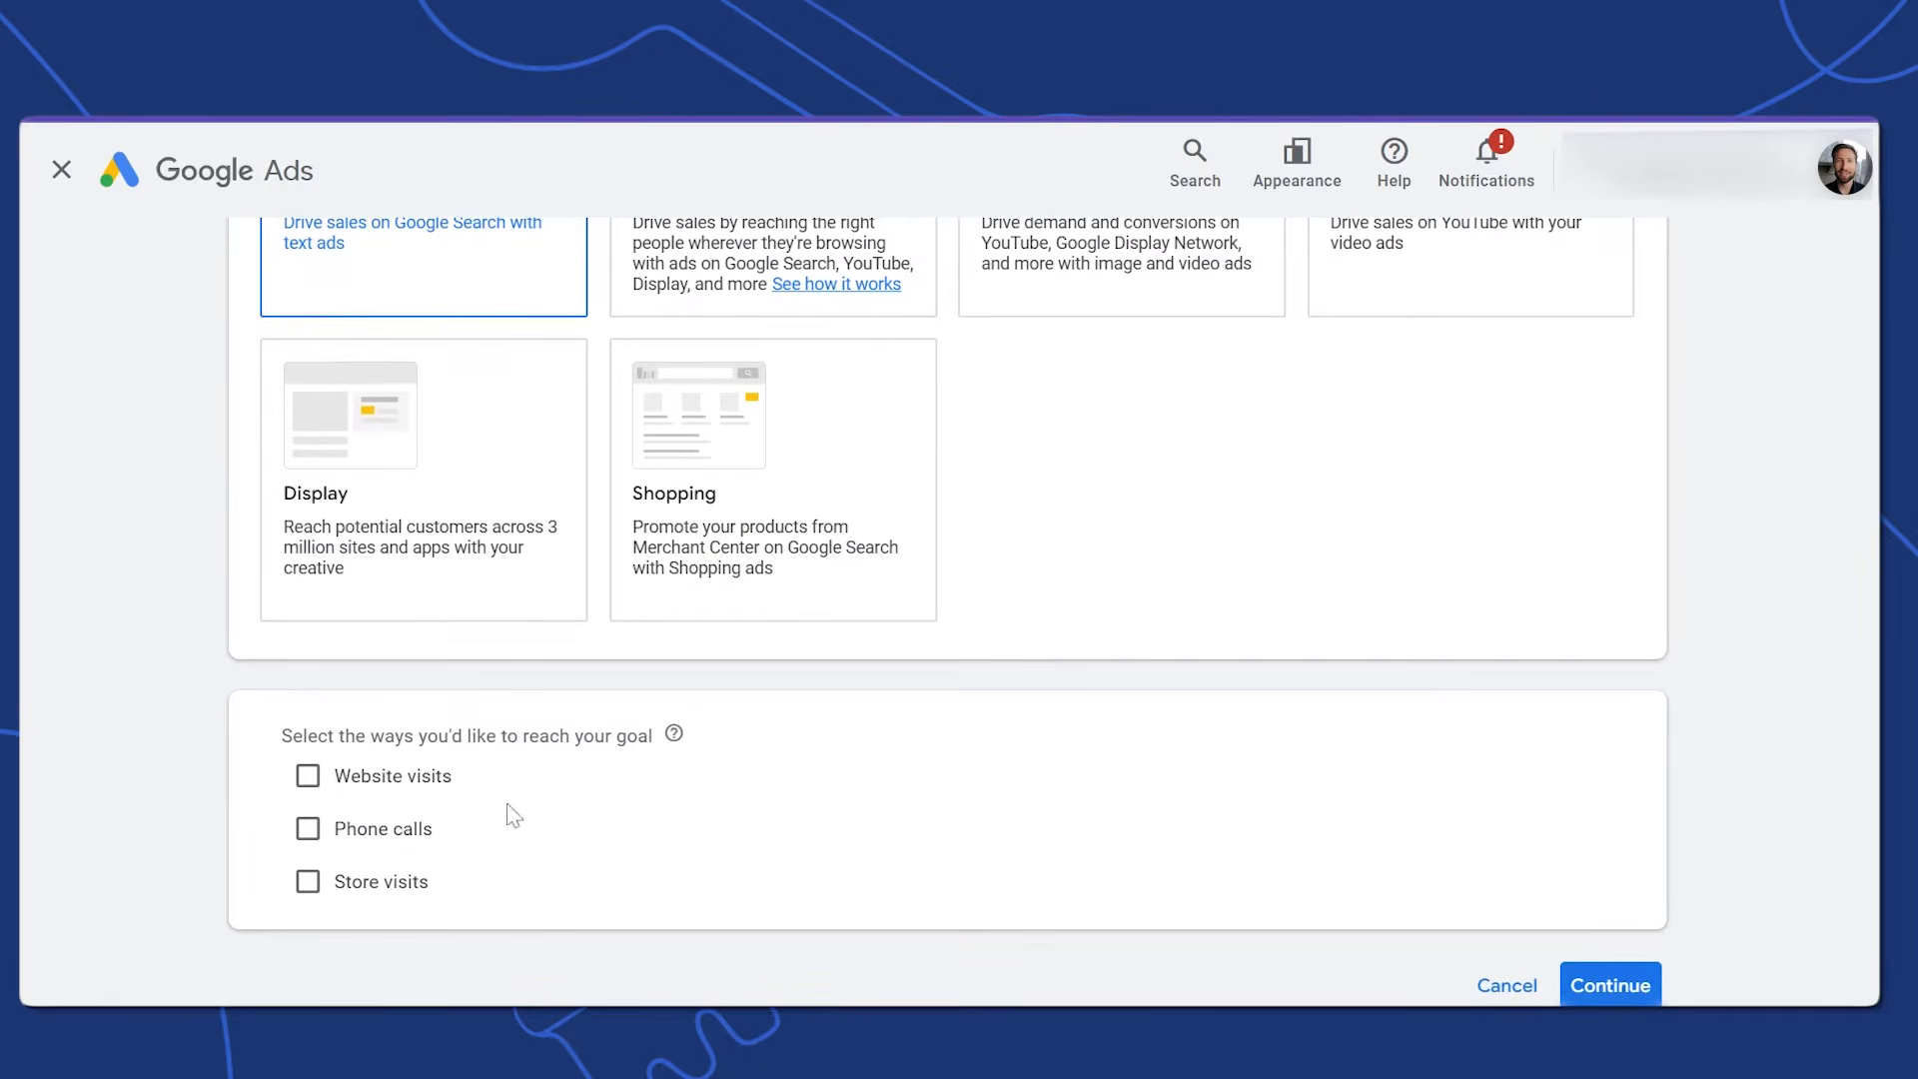
# Aim the campaign at website visits and paste in the business site URL
pyautogui.click(308, 778)
pyautogui.hotkey('ctrl', 'v')
pyautogui.scroll(-4, 947, 611)
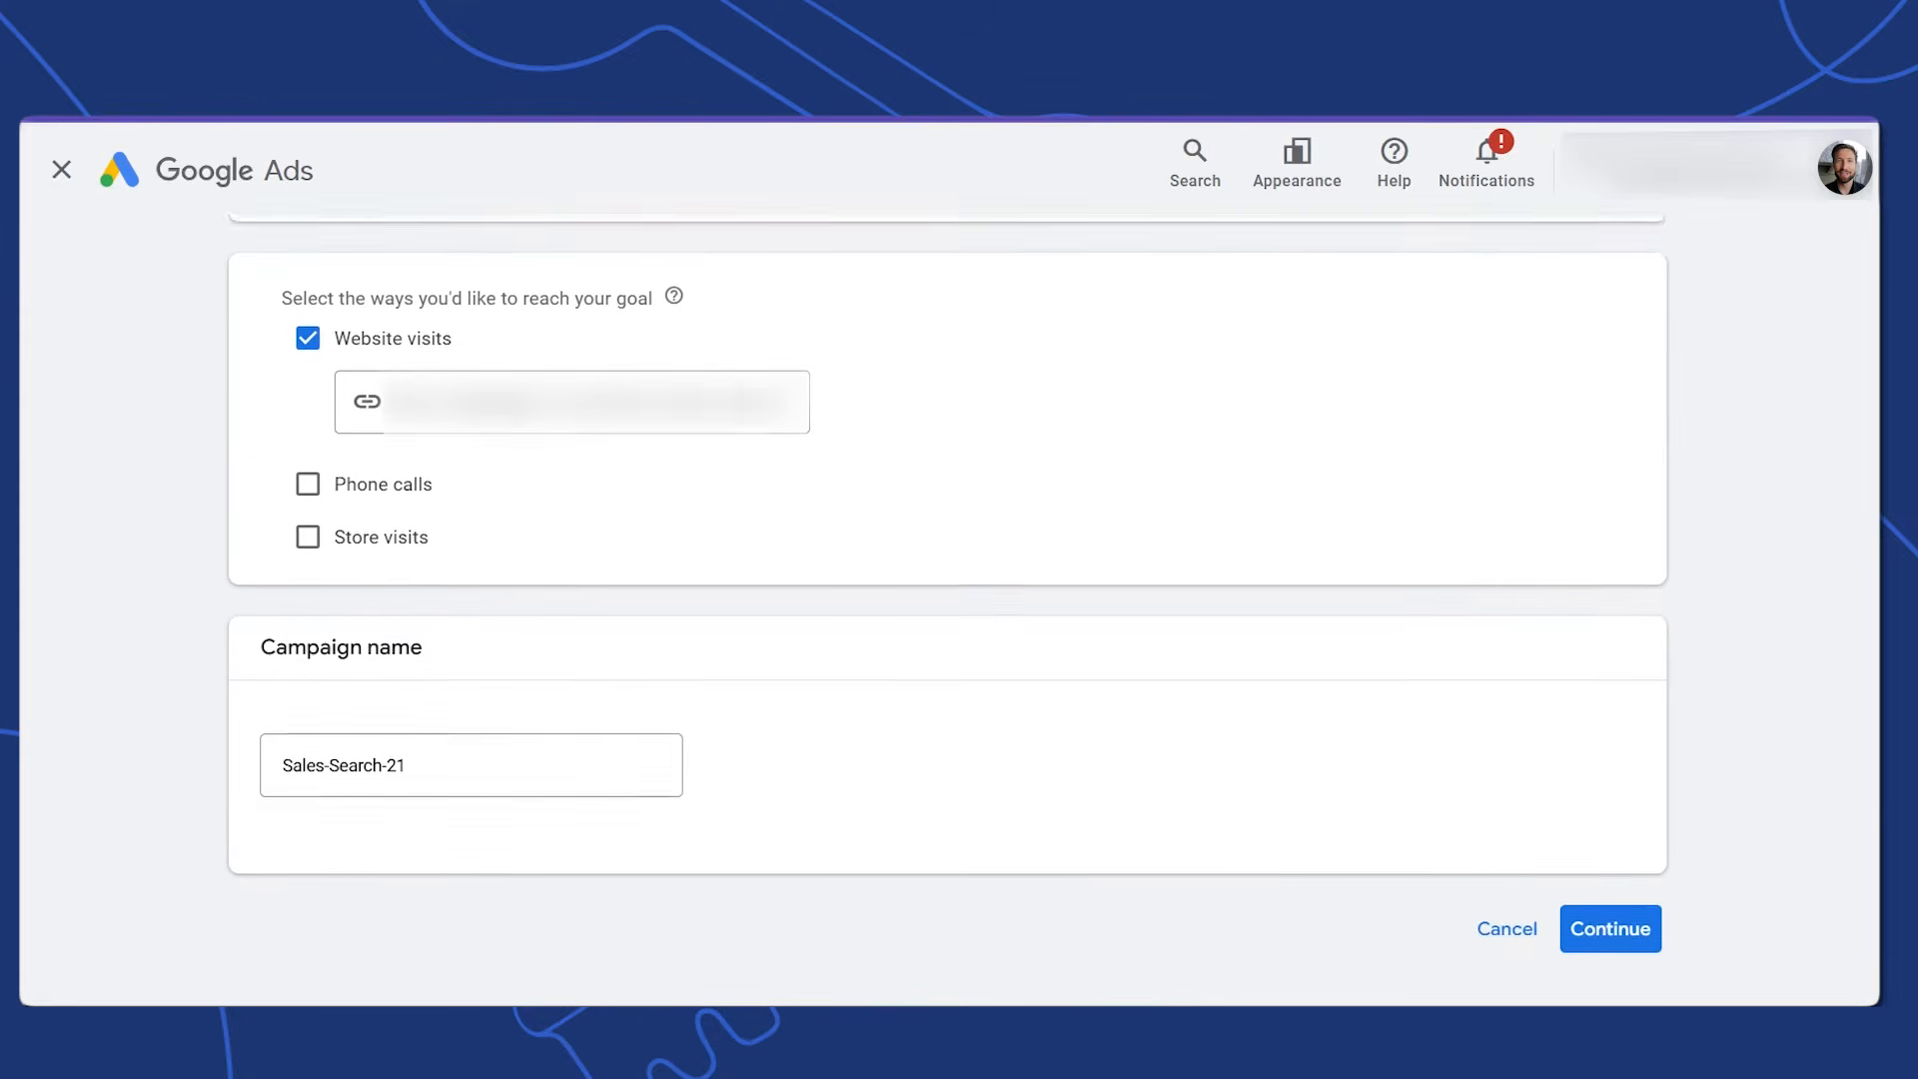
# Rename the campaign to 'Search - Non Brand - Men's Bracelets - US'
pyautogui.click(368, 771)
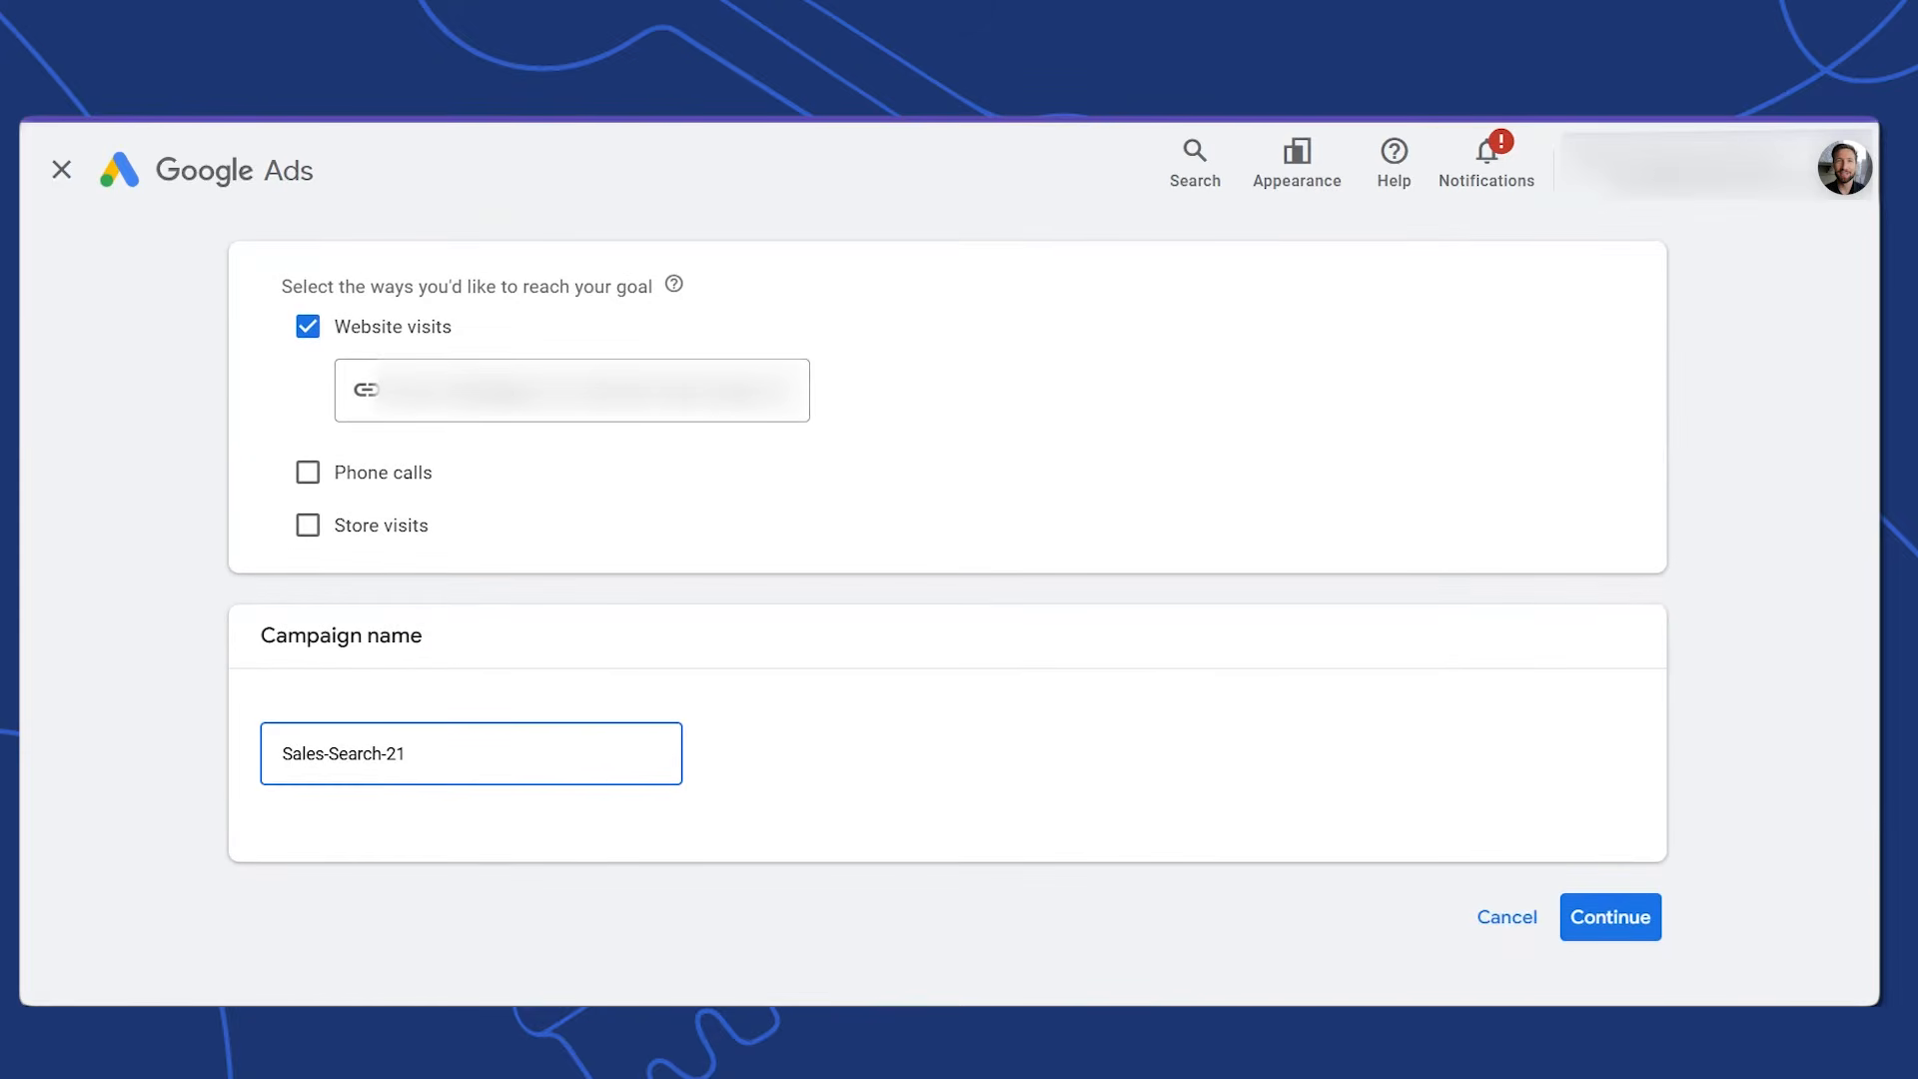
pyautogui.hotkey('ctrl', 'a')
pyautogui.press('BackSpace')
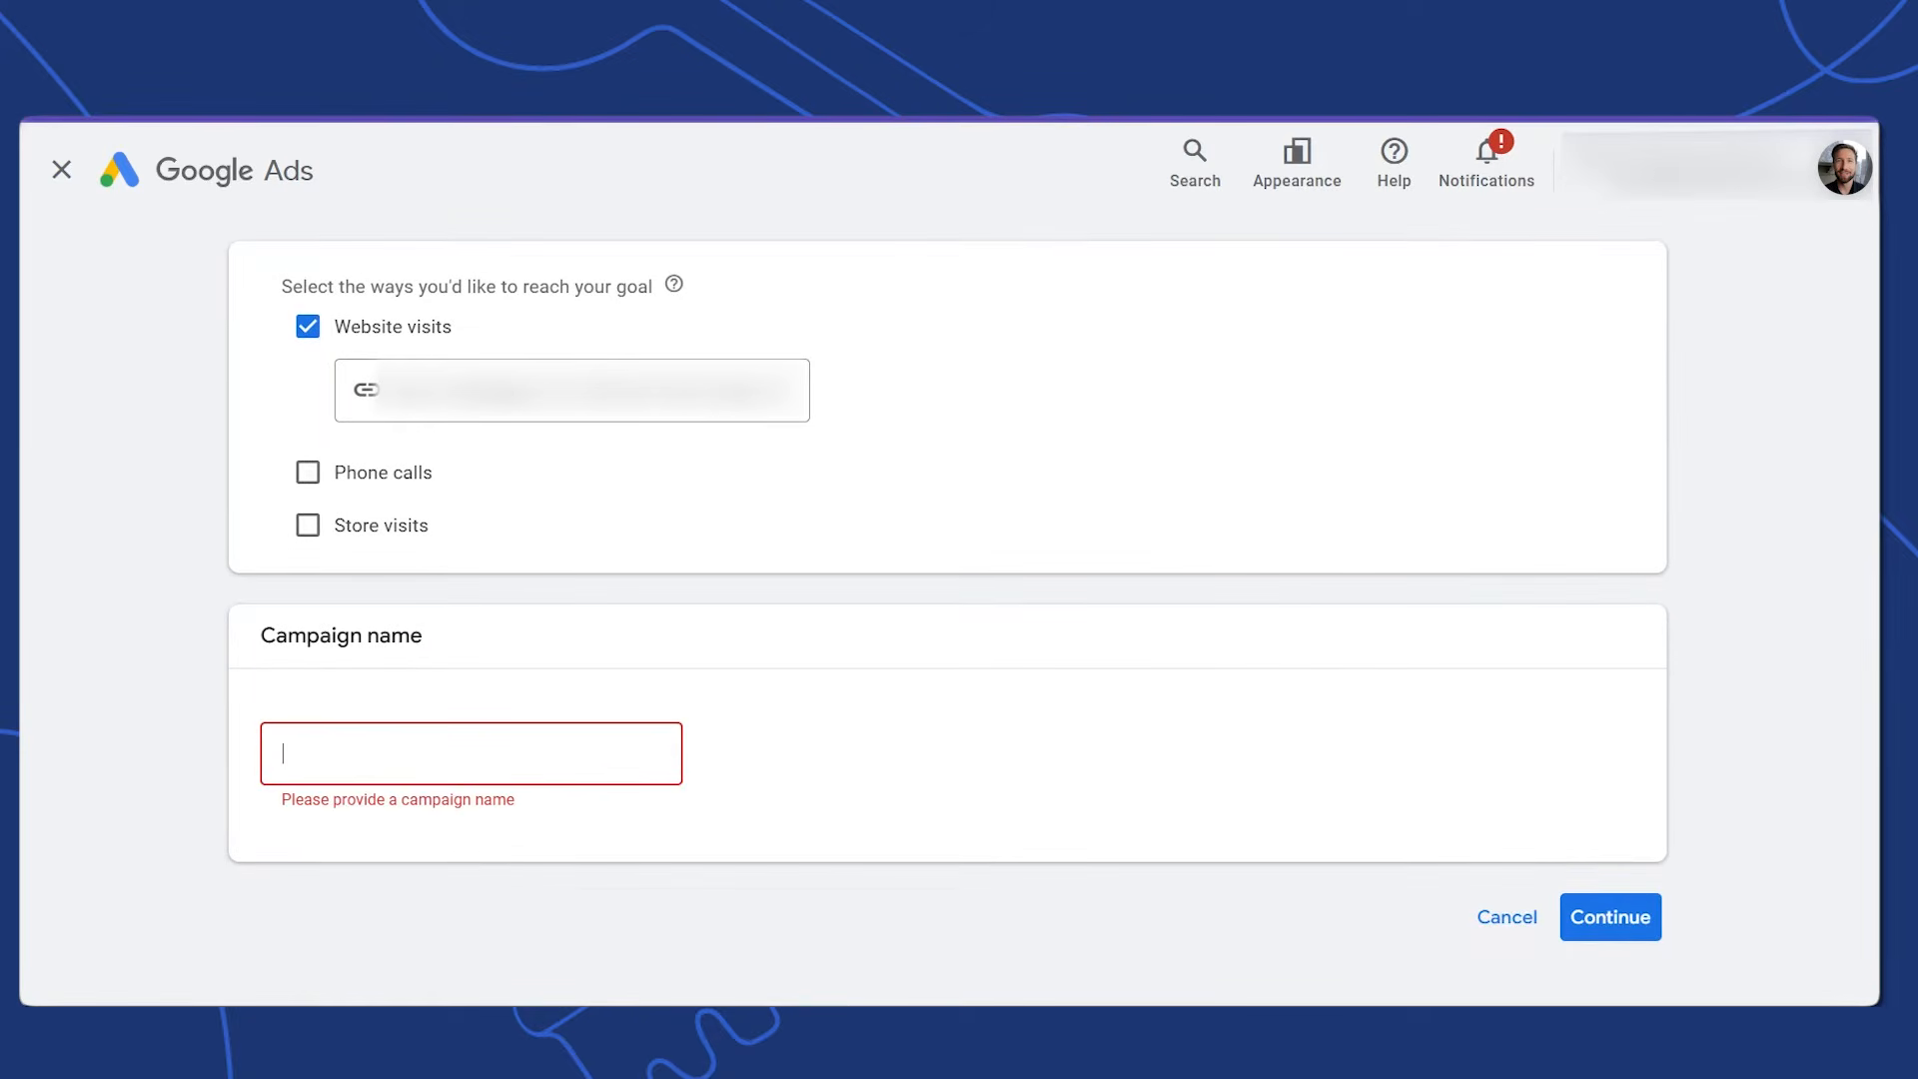
pyautogui.write('Search - Non Brand - M')
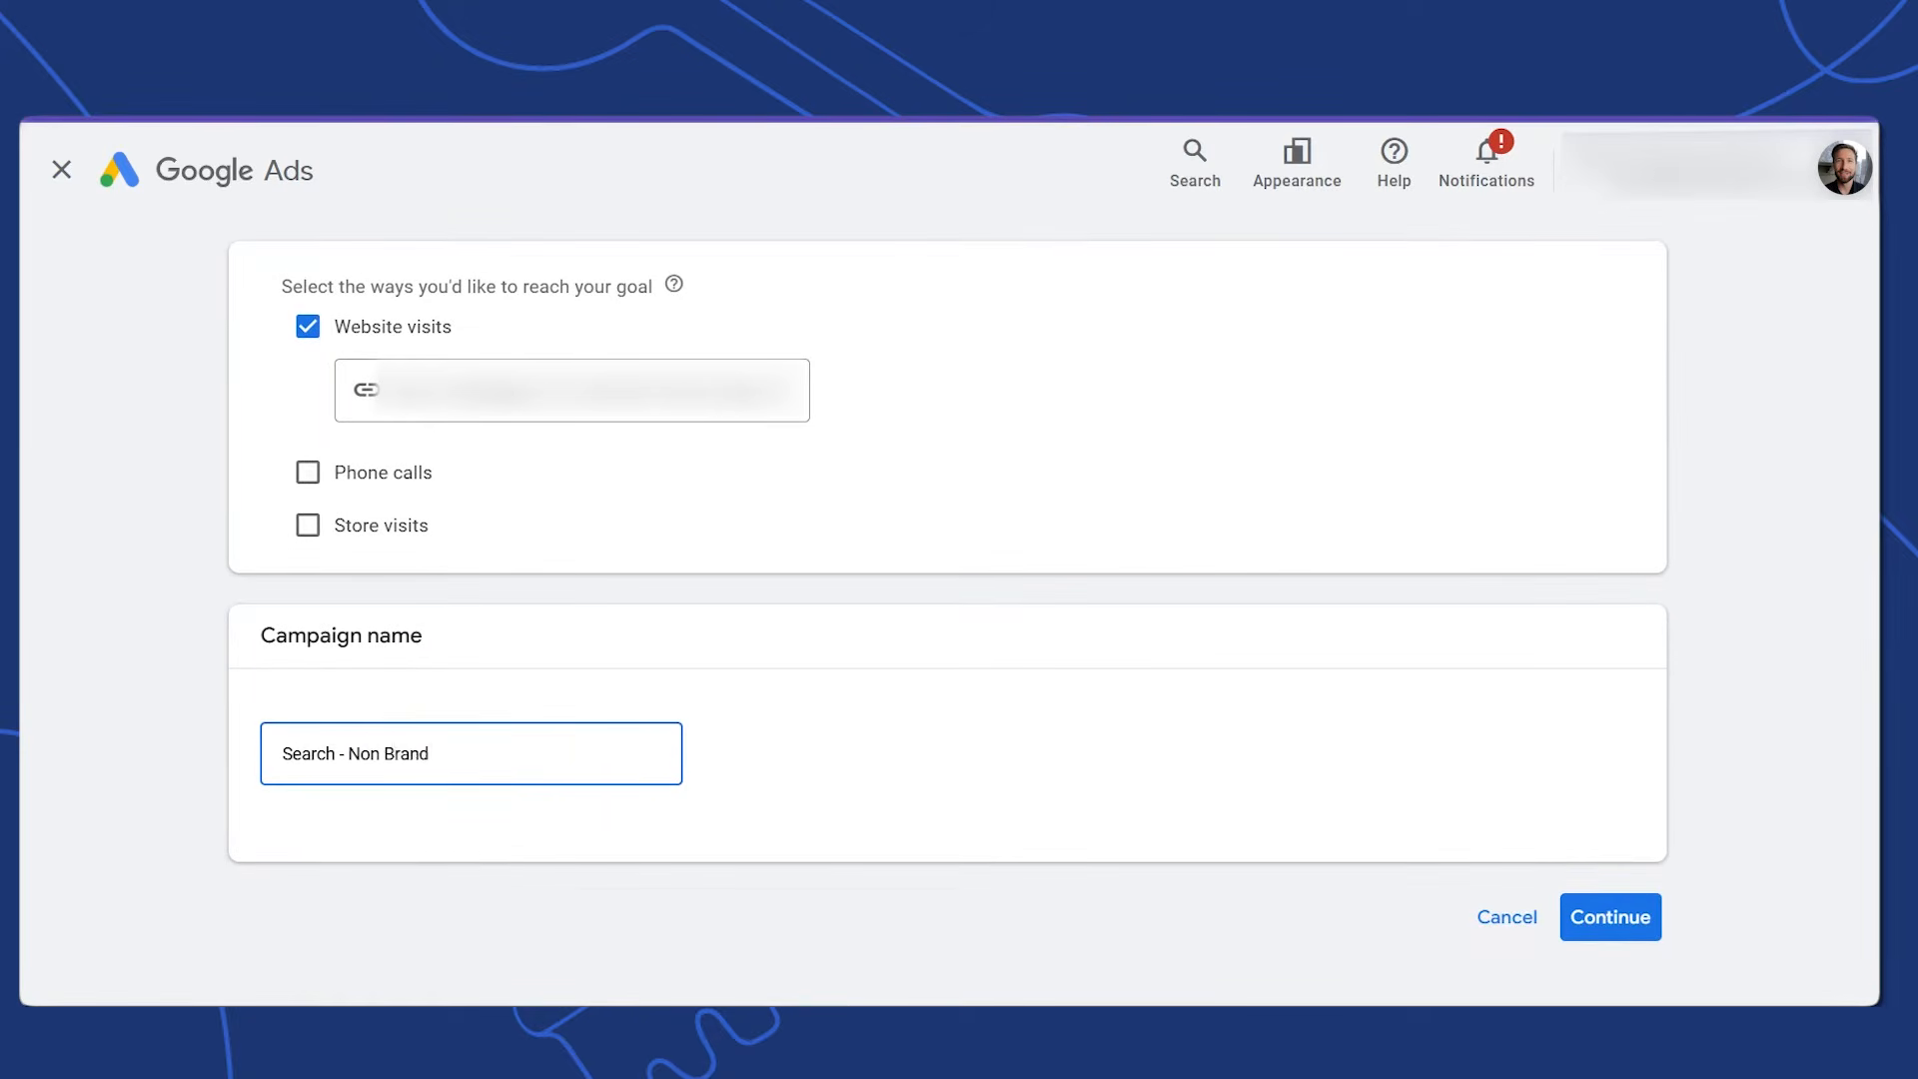
pyautogui.write("en's Bracelets - US")
# Continue to the bidding step, keeping Conversions as the bidding focus
pyautogui.click(1610, 917)
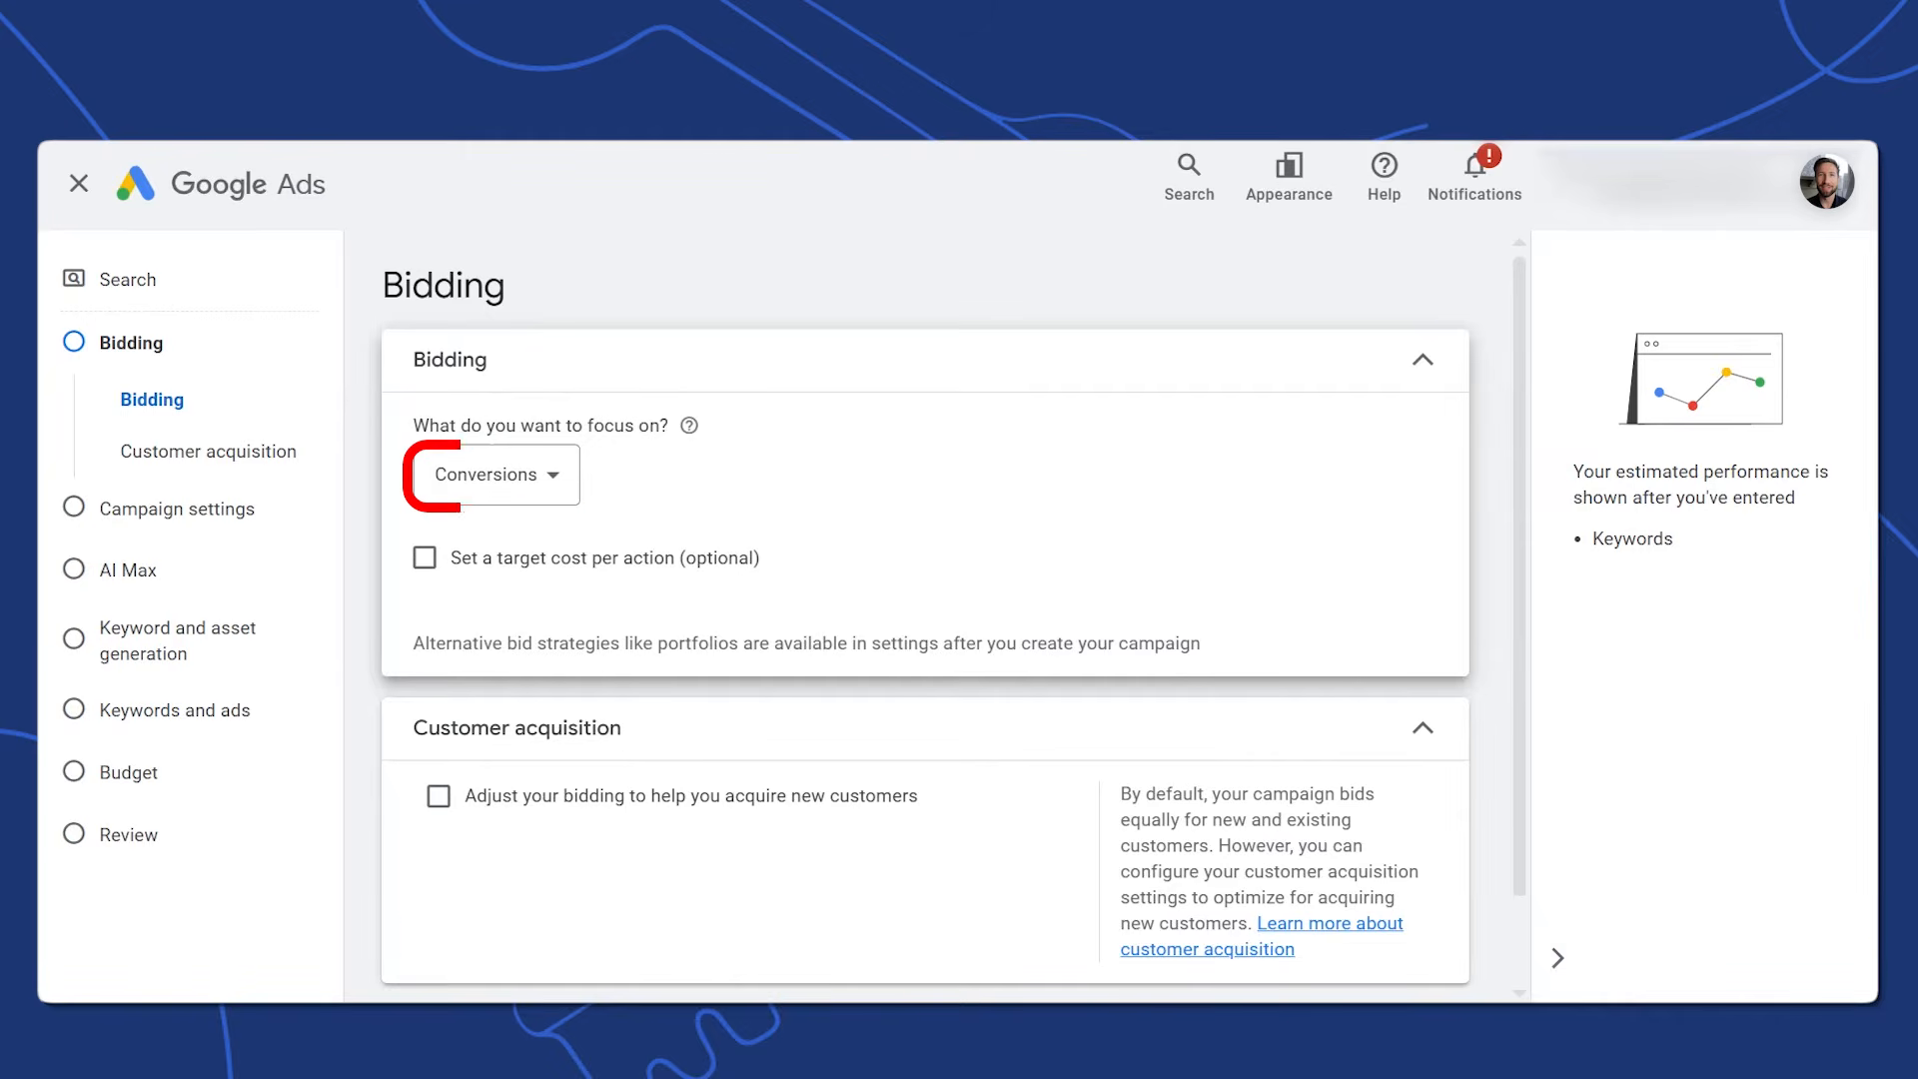
pyautogui.scroll(-1, 607, 621)
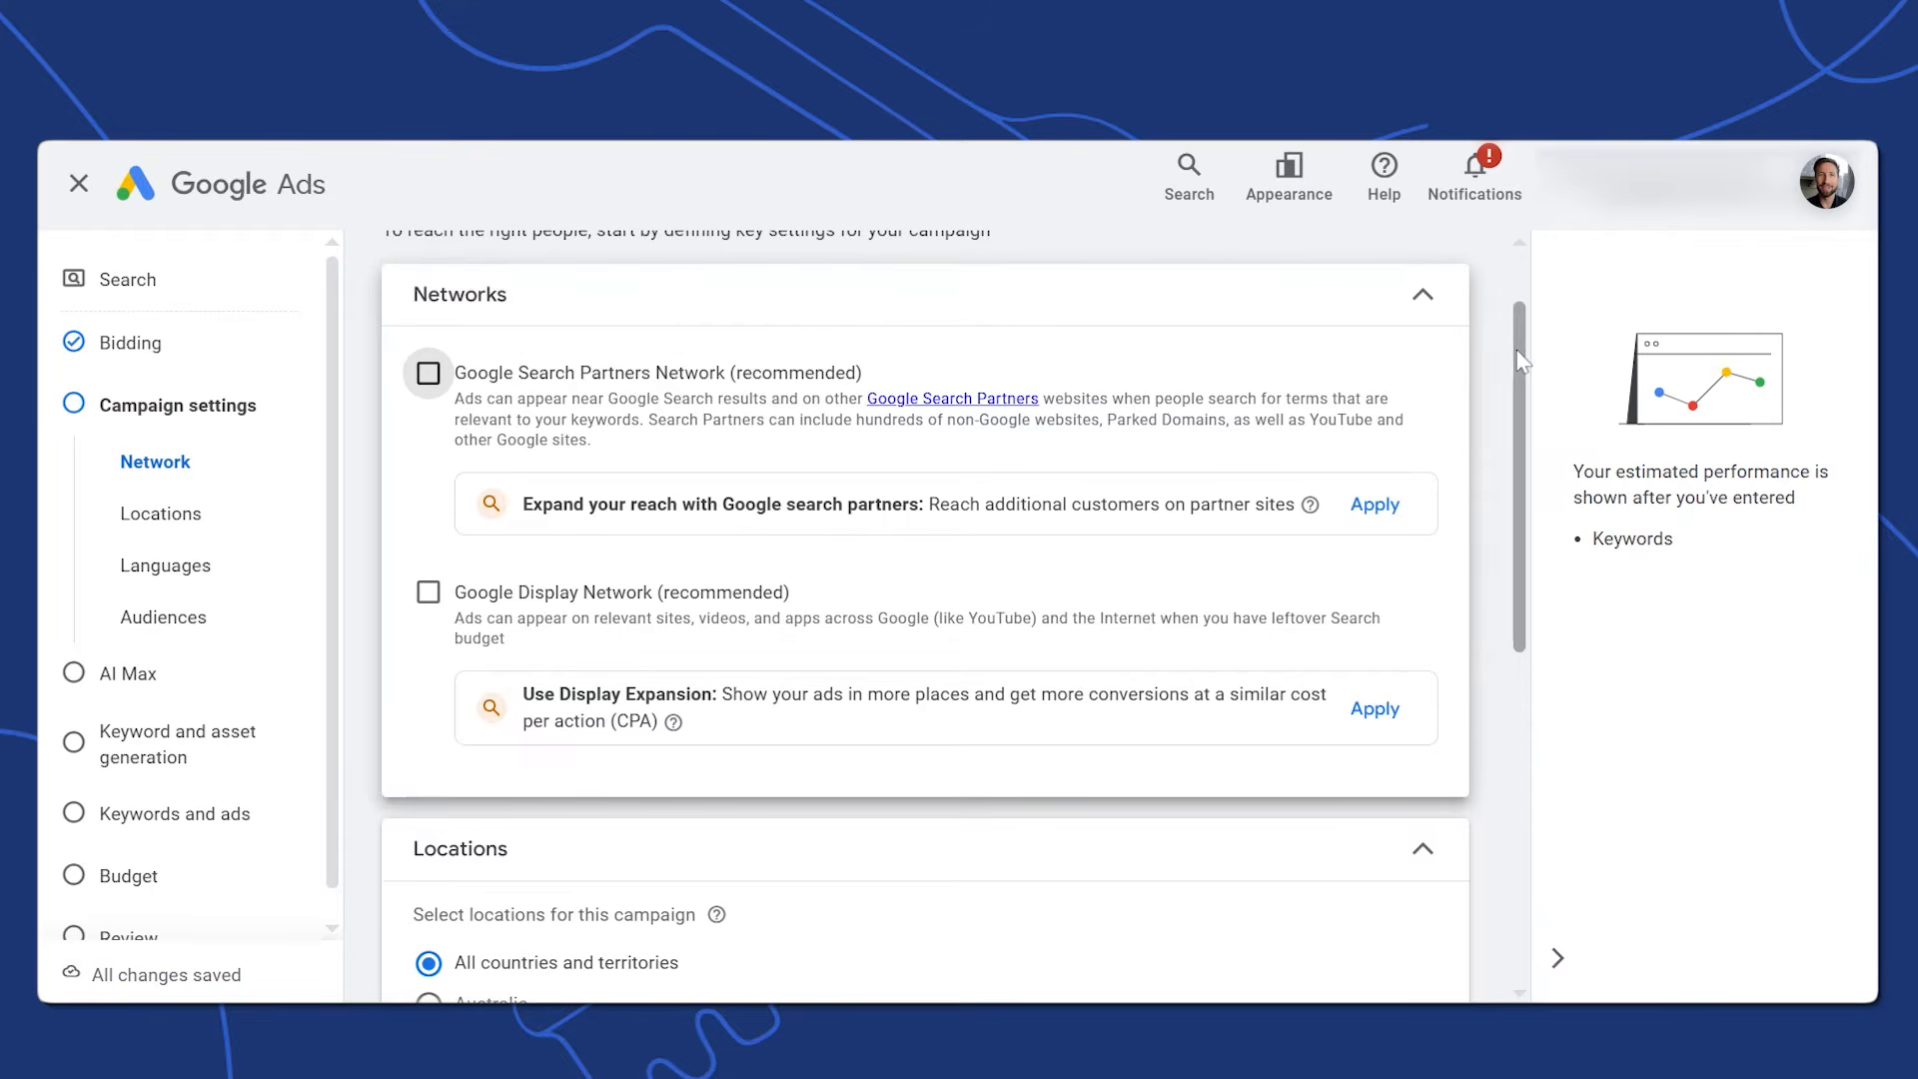
# Target United States only, limited to people present in that location
pyautogui.scroll(-3, 659, 764)
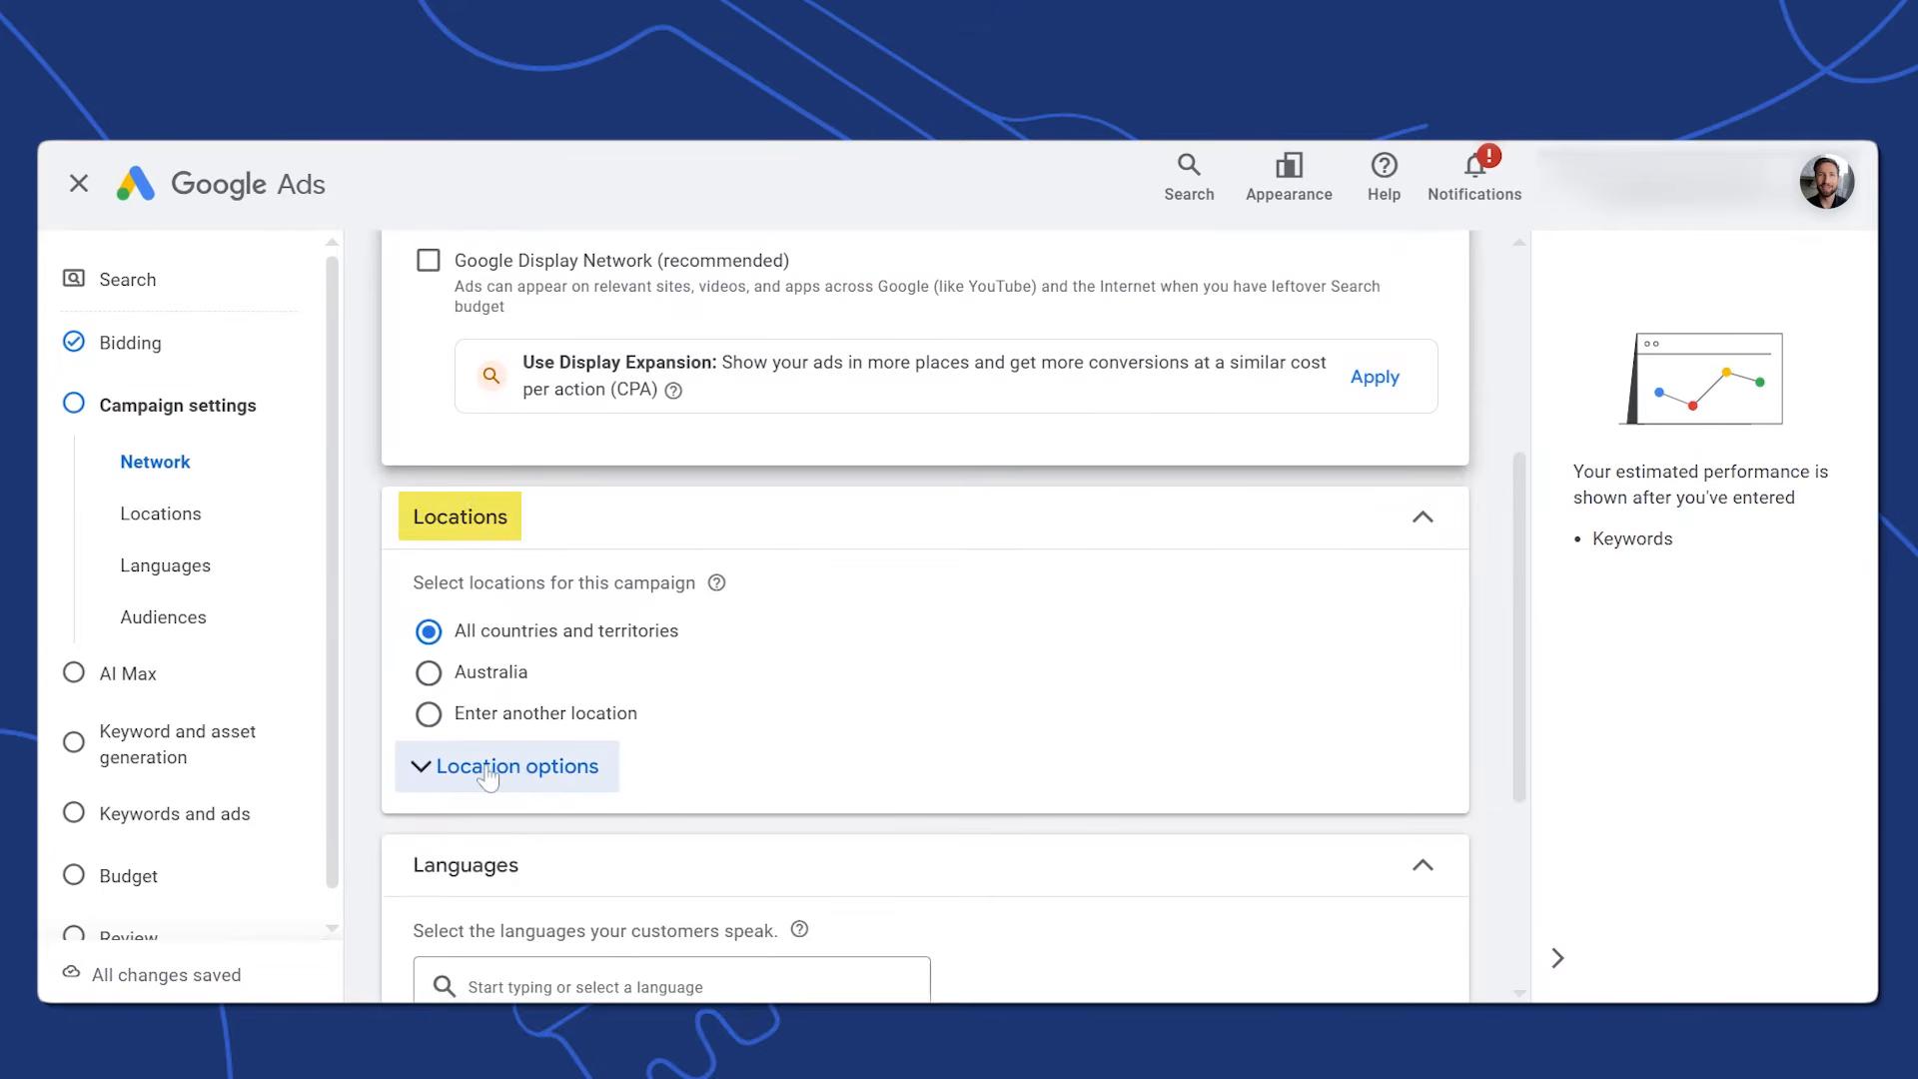
pyautogui.click(542, 780)
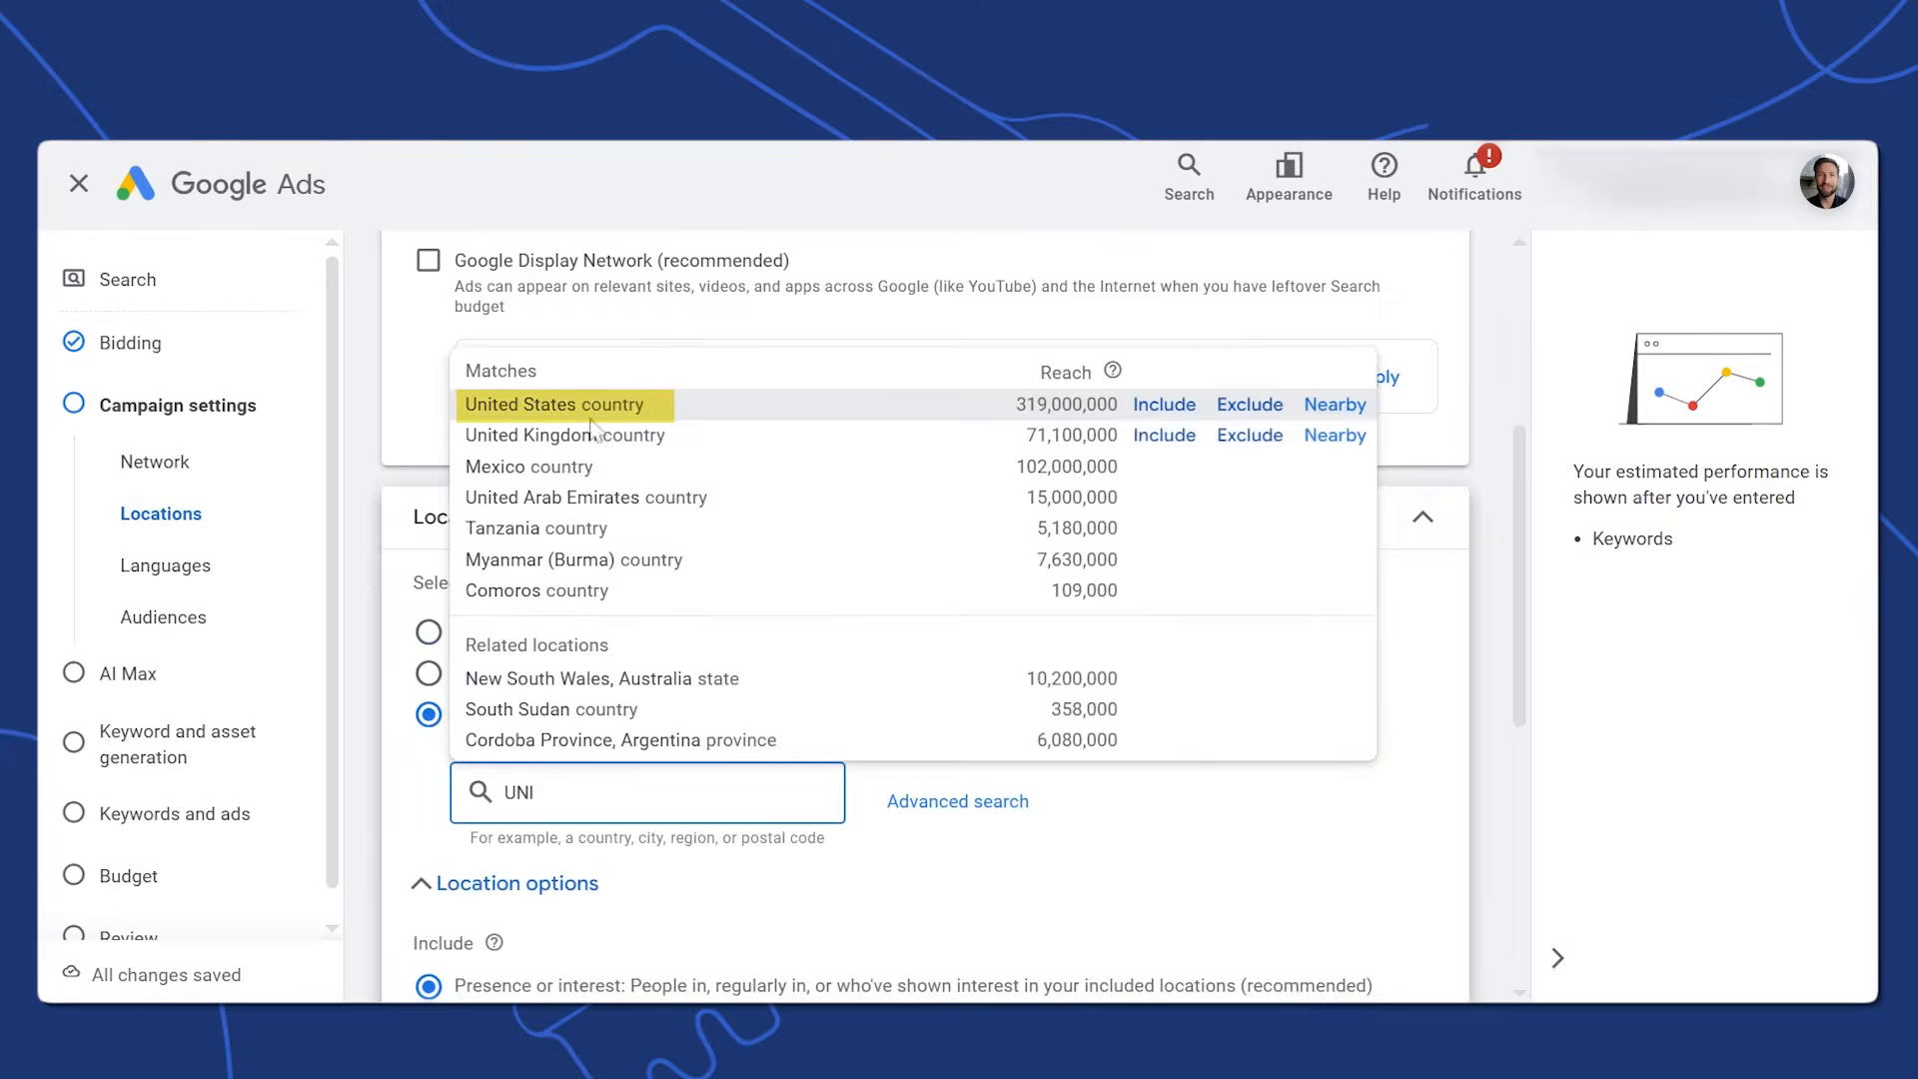
pyautogui.click(588, 423)
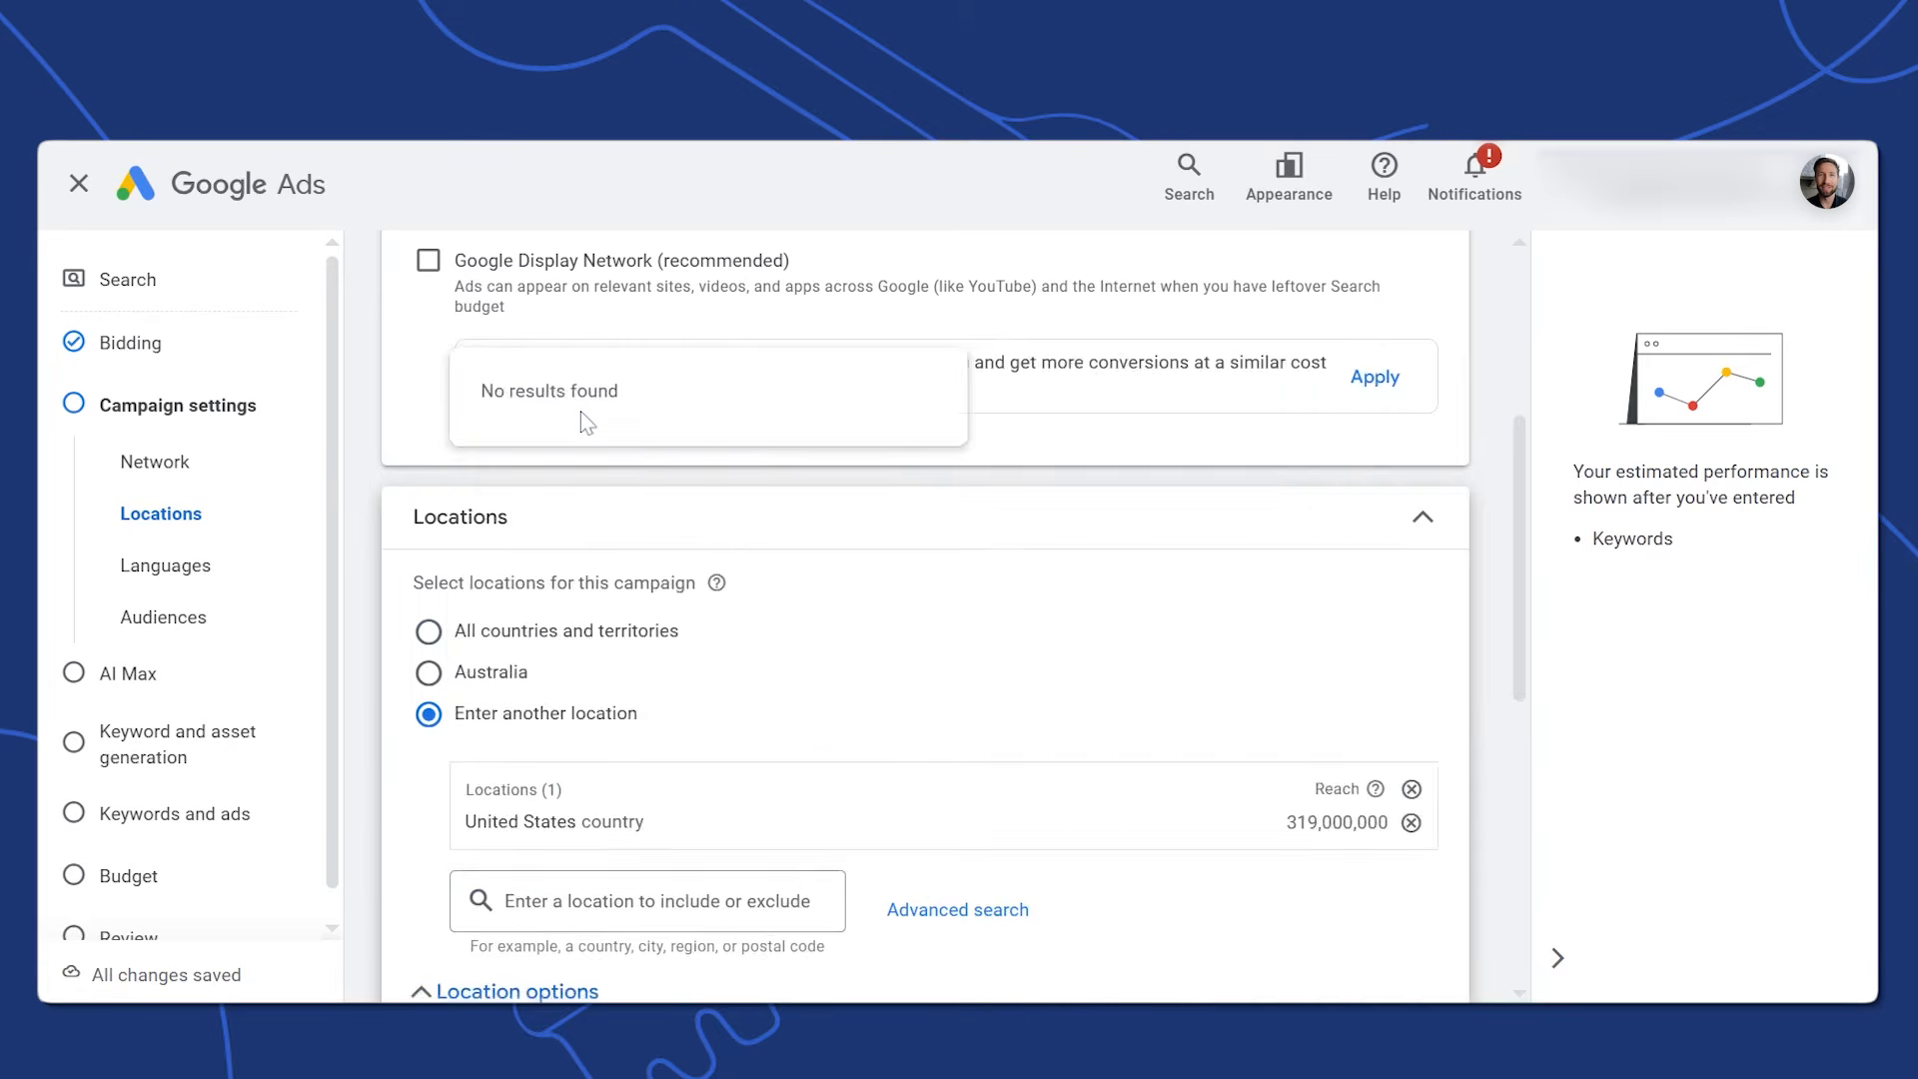
pyautogui.scroll(-3, 500, 599)
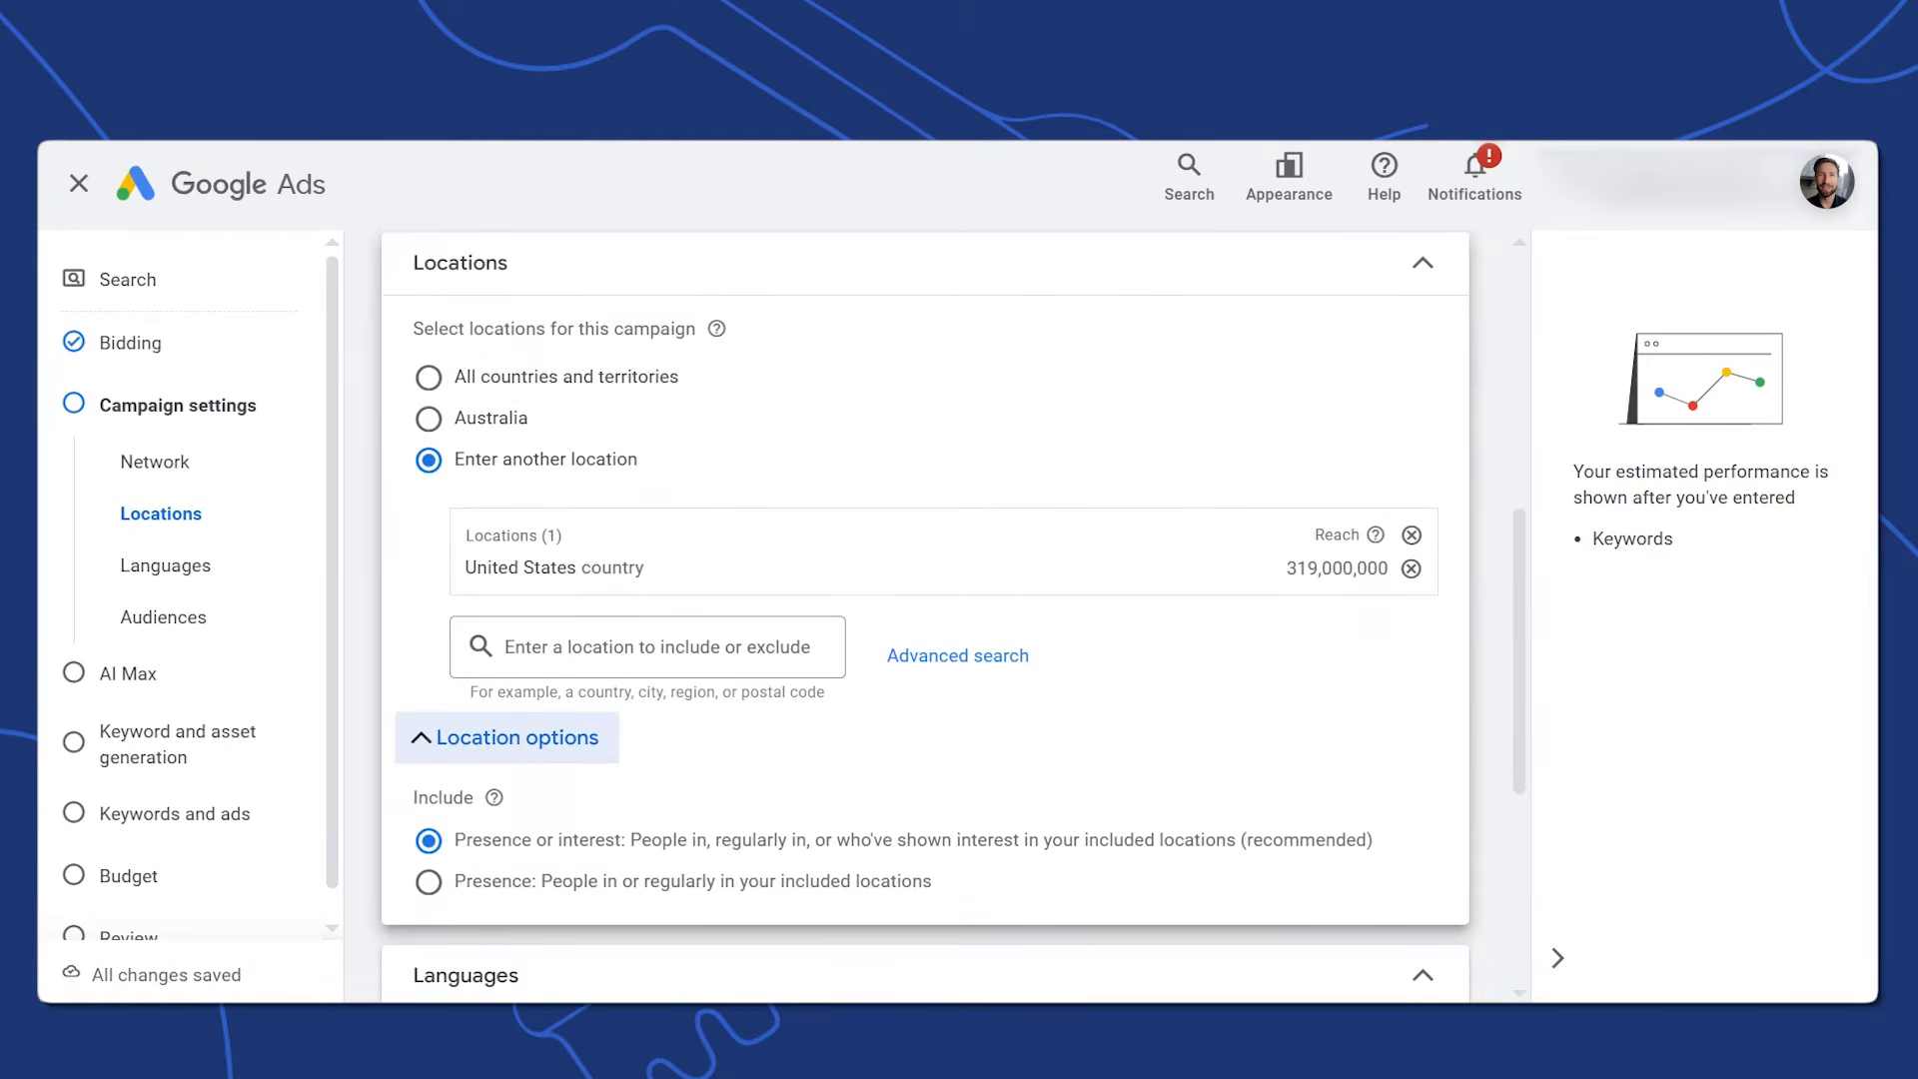
pyautogui.click(429, 883)
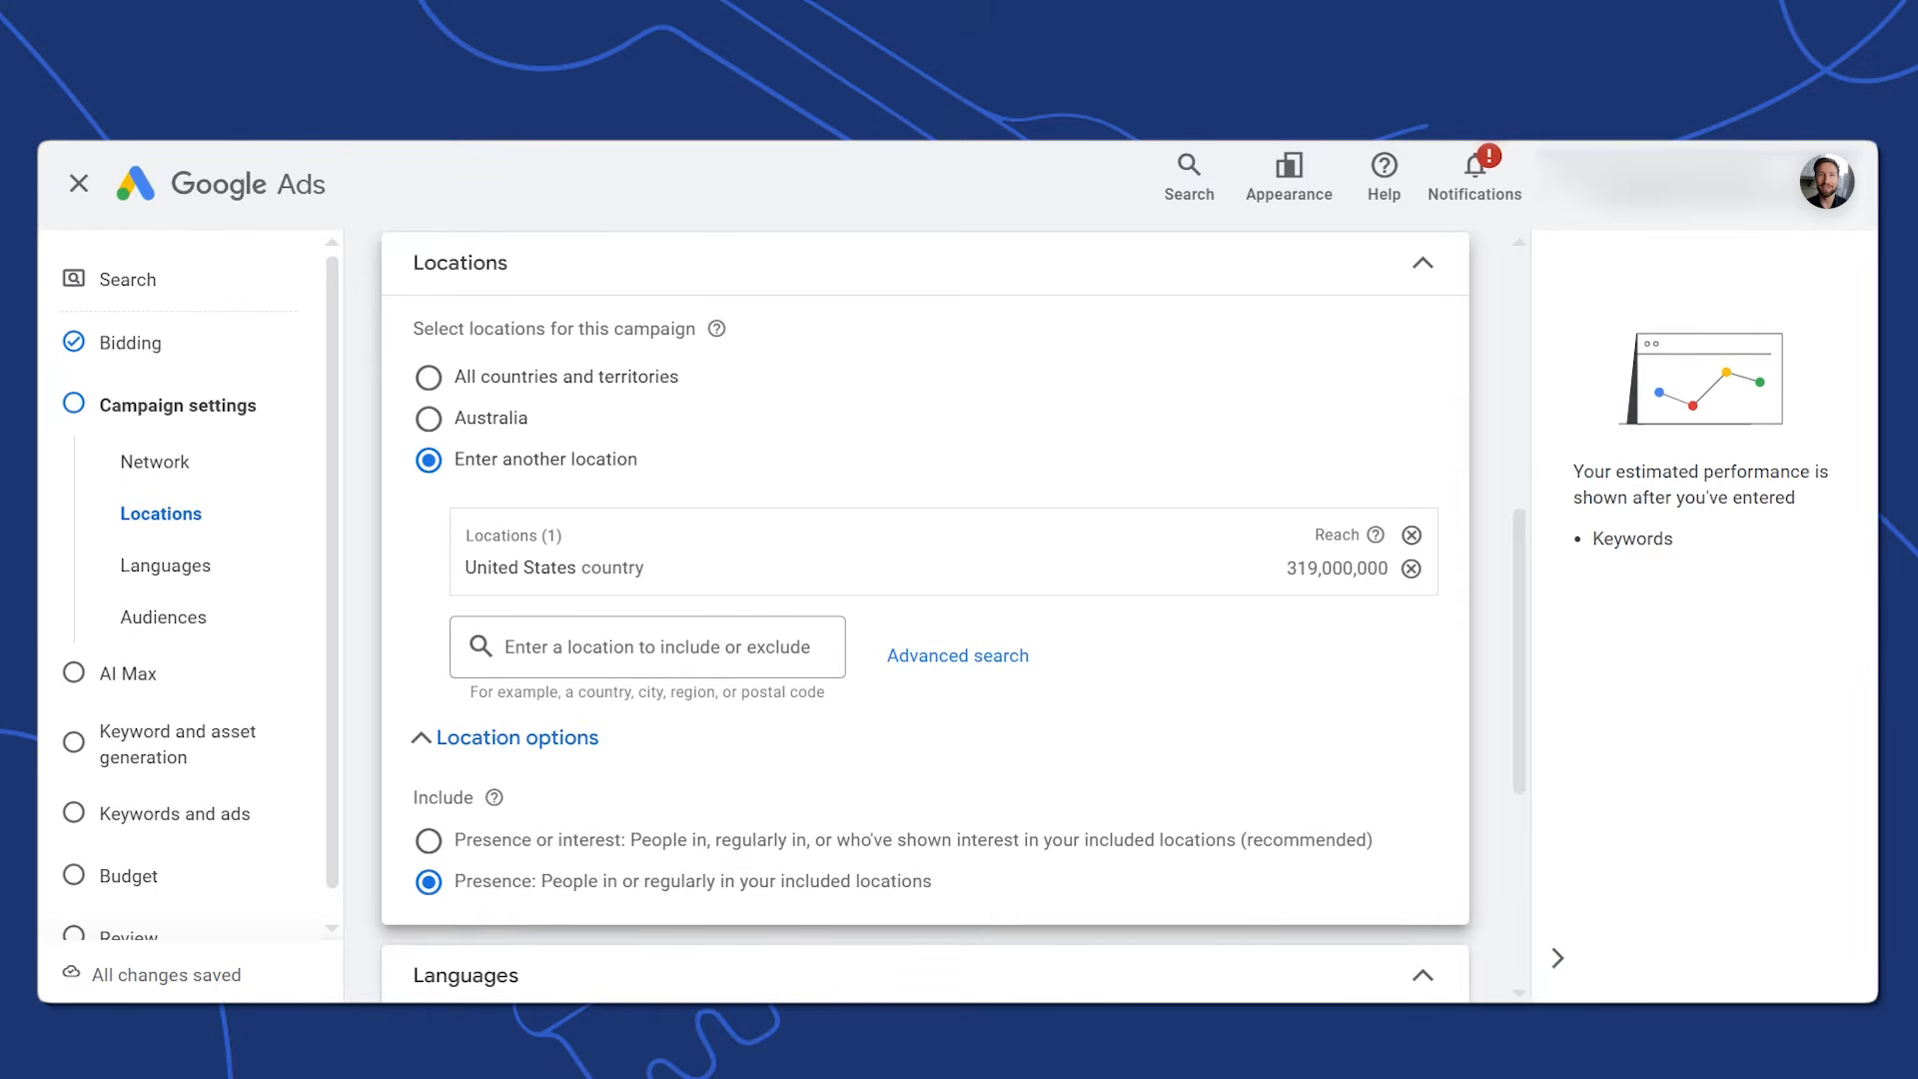
pyautogui.scroll(-5, 925, 614)
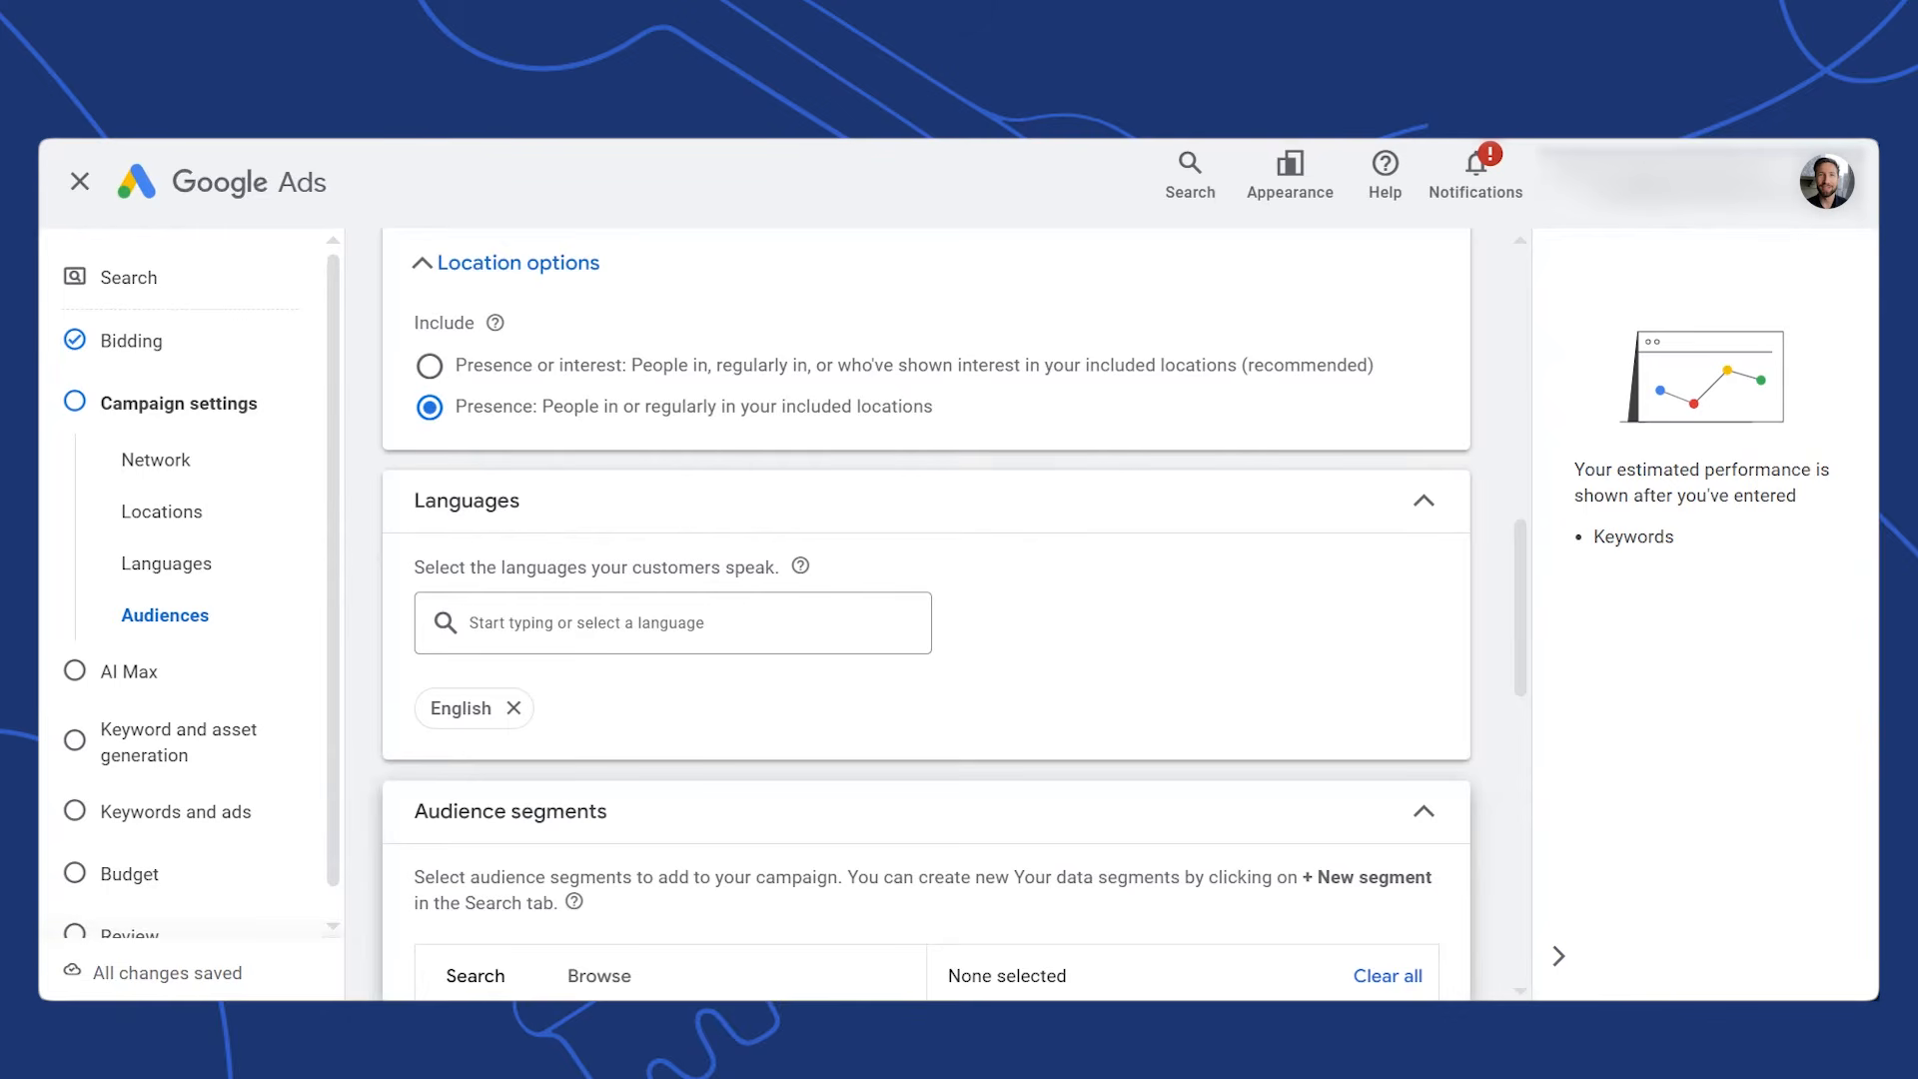
pyautogui.moveTo(1521, 552); pyautogui.dragTo(1523, 659)
pyautogui.moveTo(915, 679)
pyautogui.mouseDown()
pyautogui.moveTo(913, 656)
pyautogui.moveTo(916, 689)
pyautogui.mouseUp()
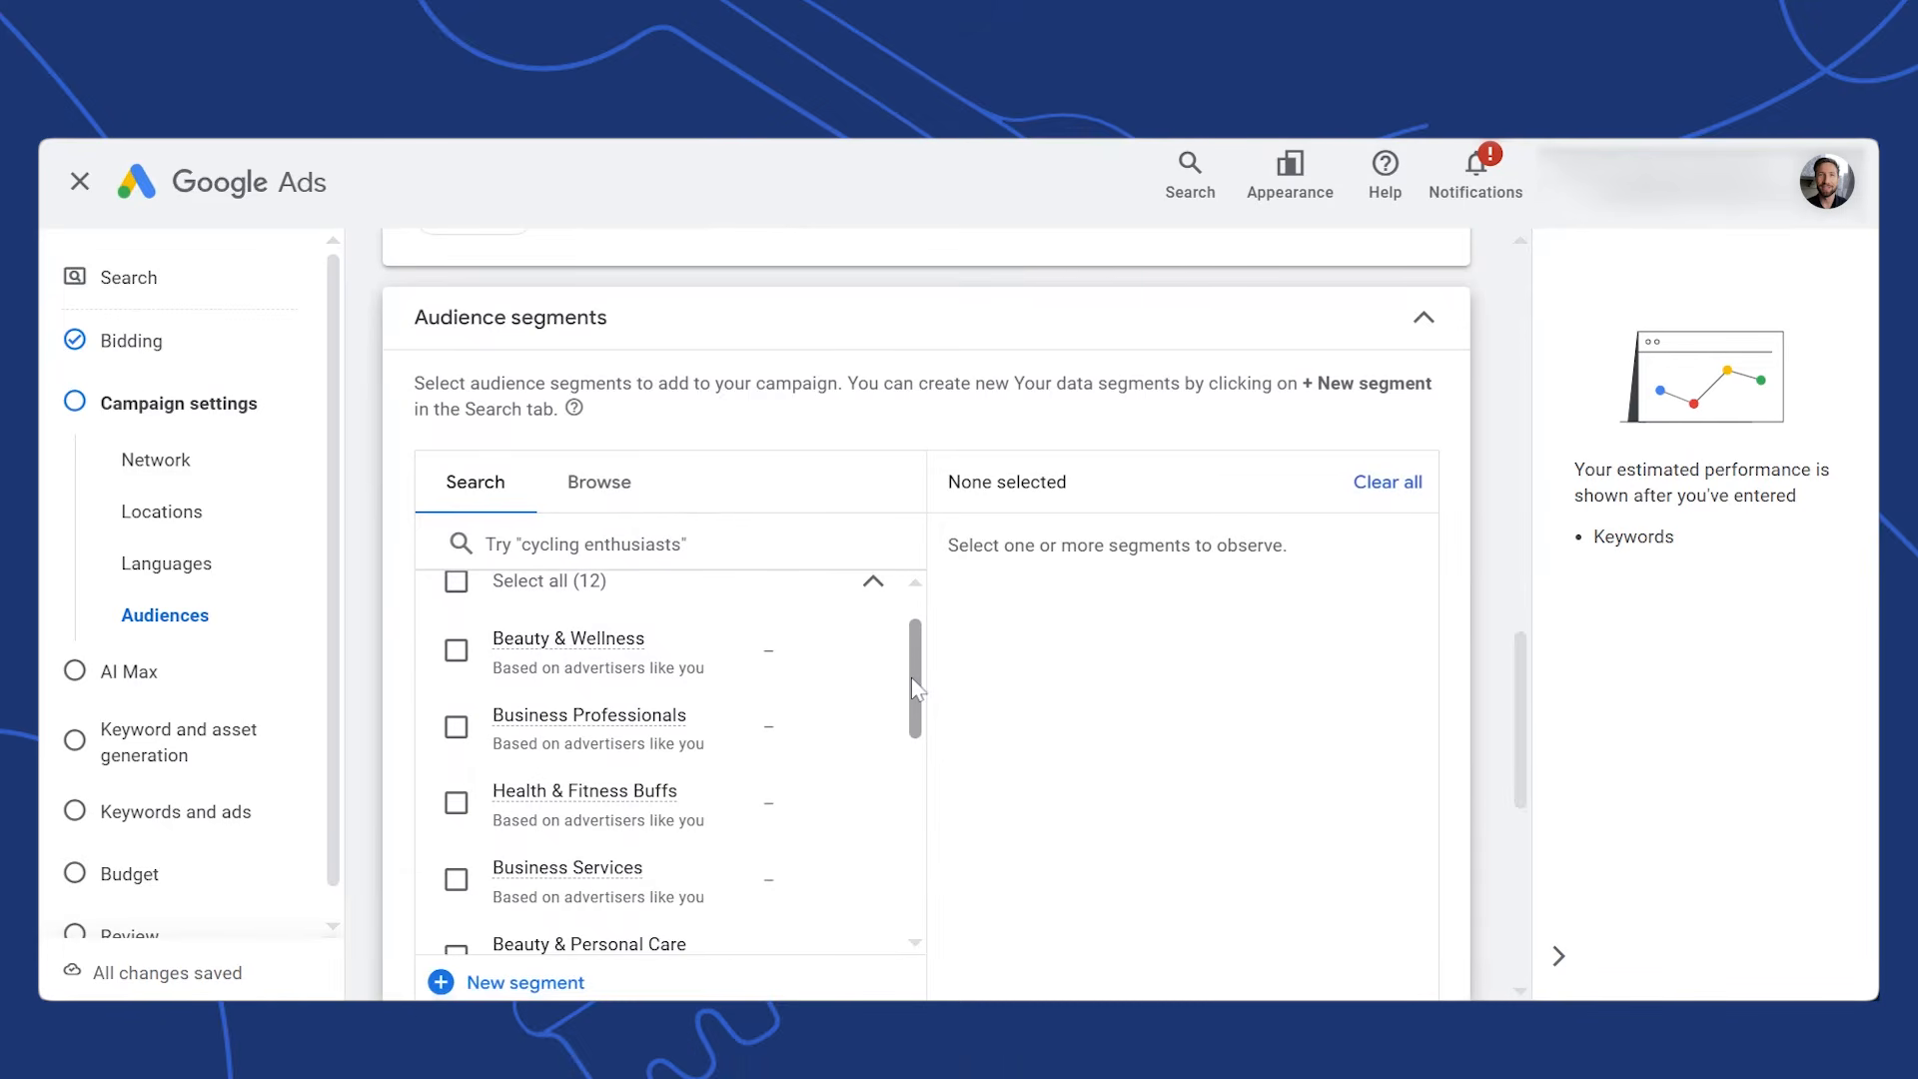
pyautogui.moveTo(1523, 654); pyautogui.dragTo(1526, 740)
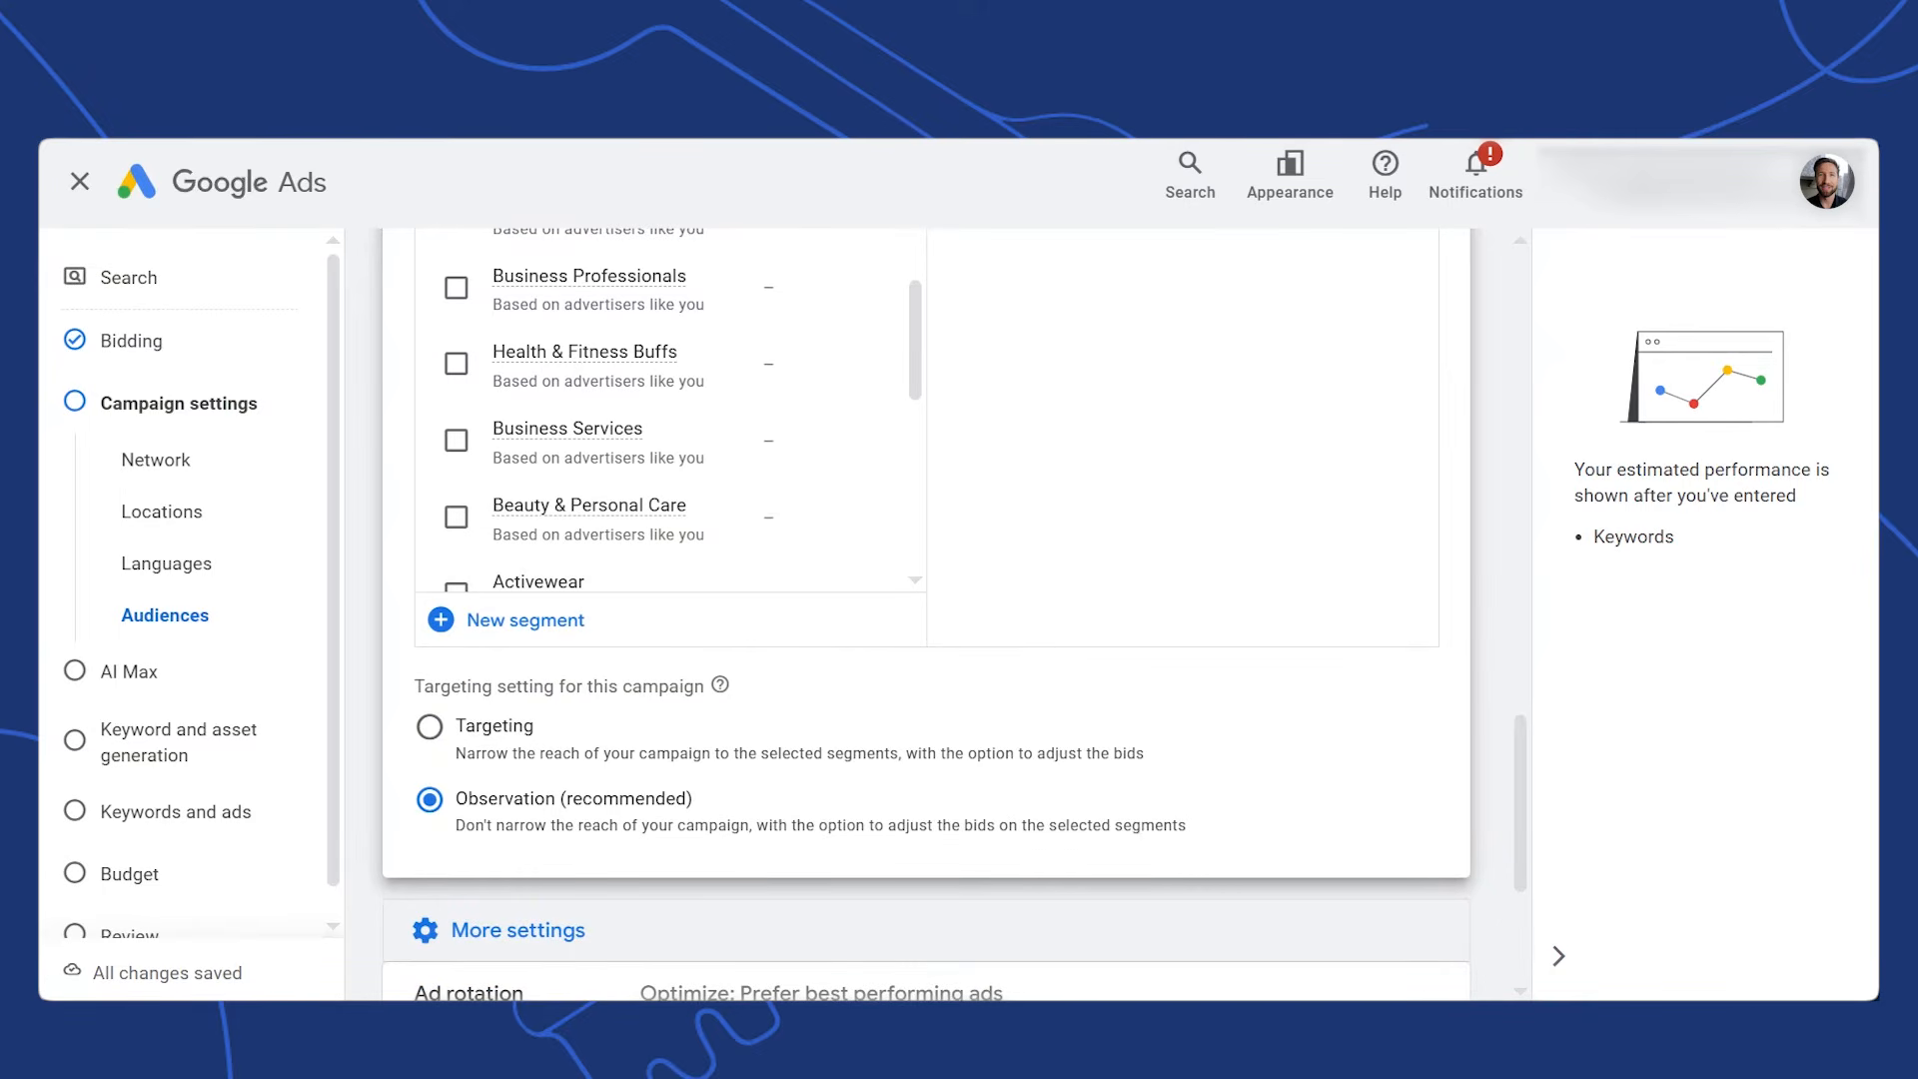
pyautogui.scroll(-4, 924, 615)
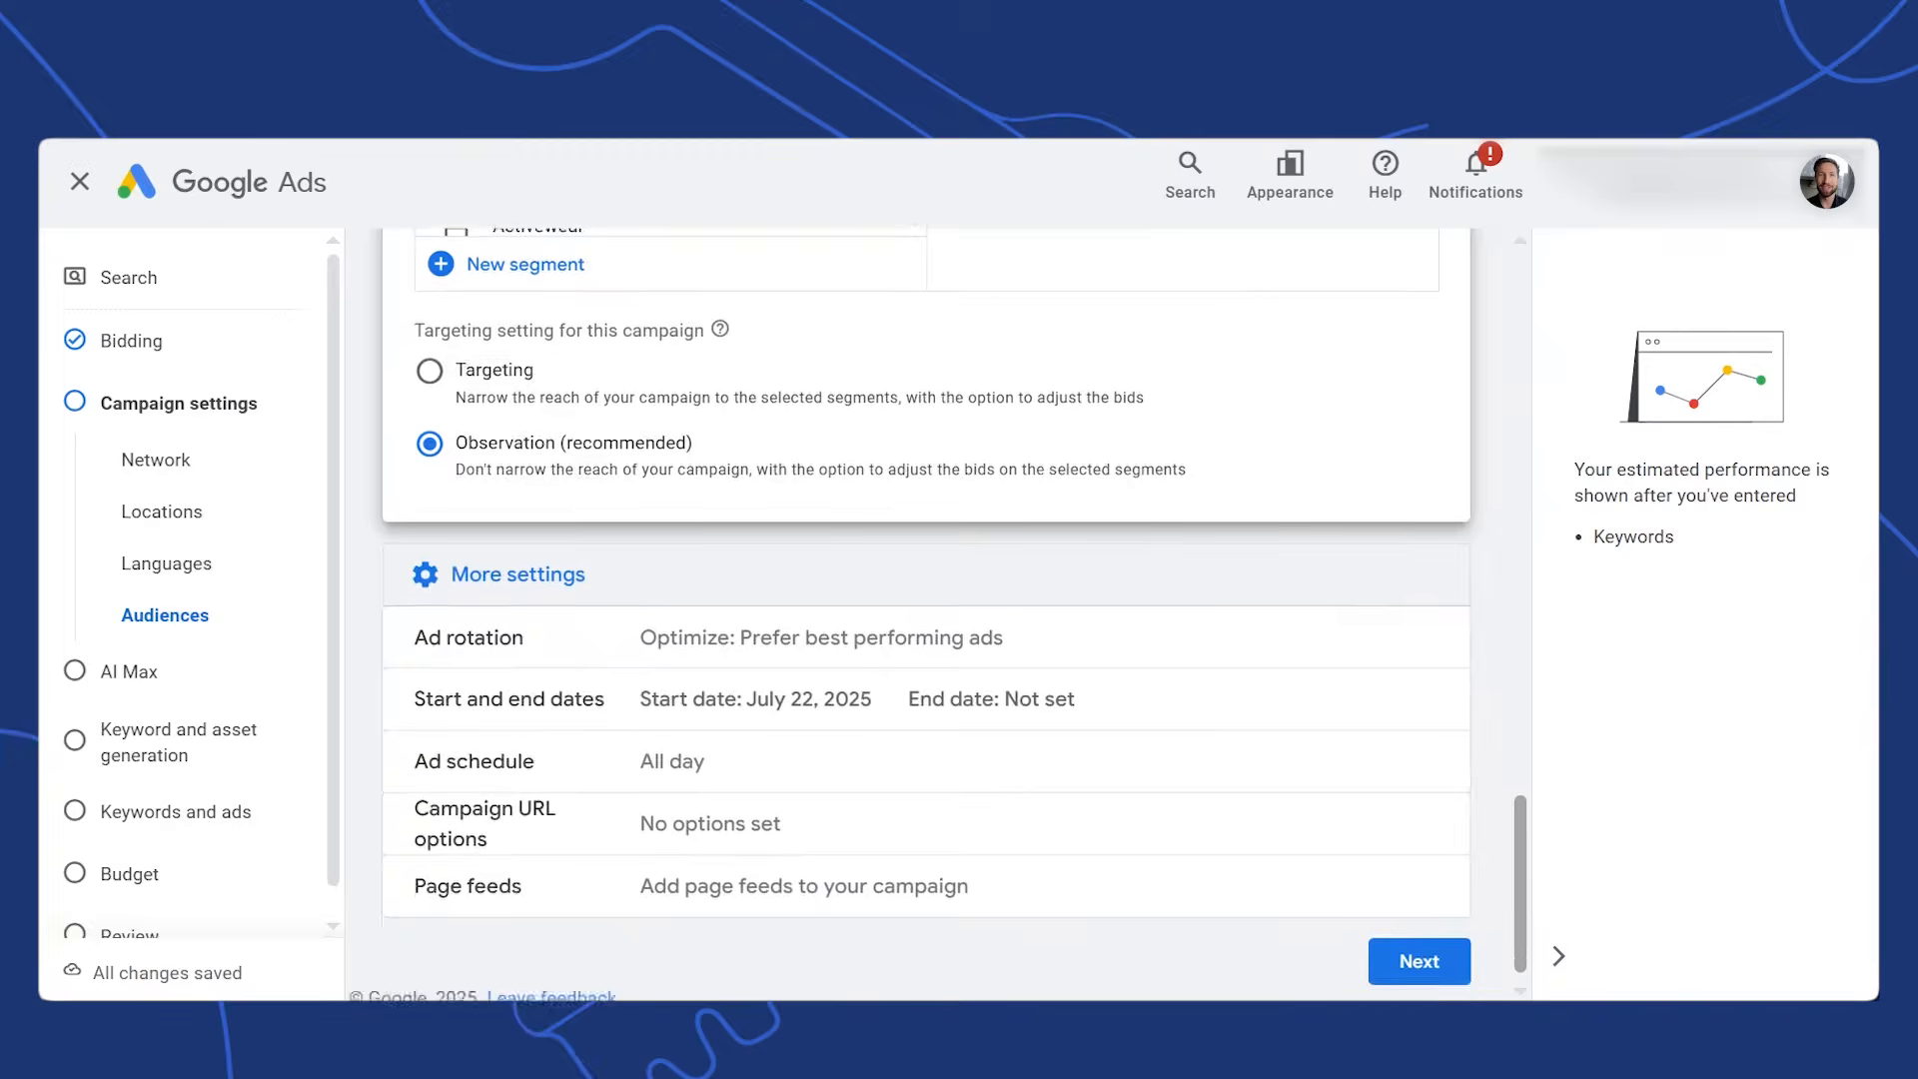
pyautogui.scroll(-1, 924, 614)
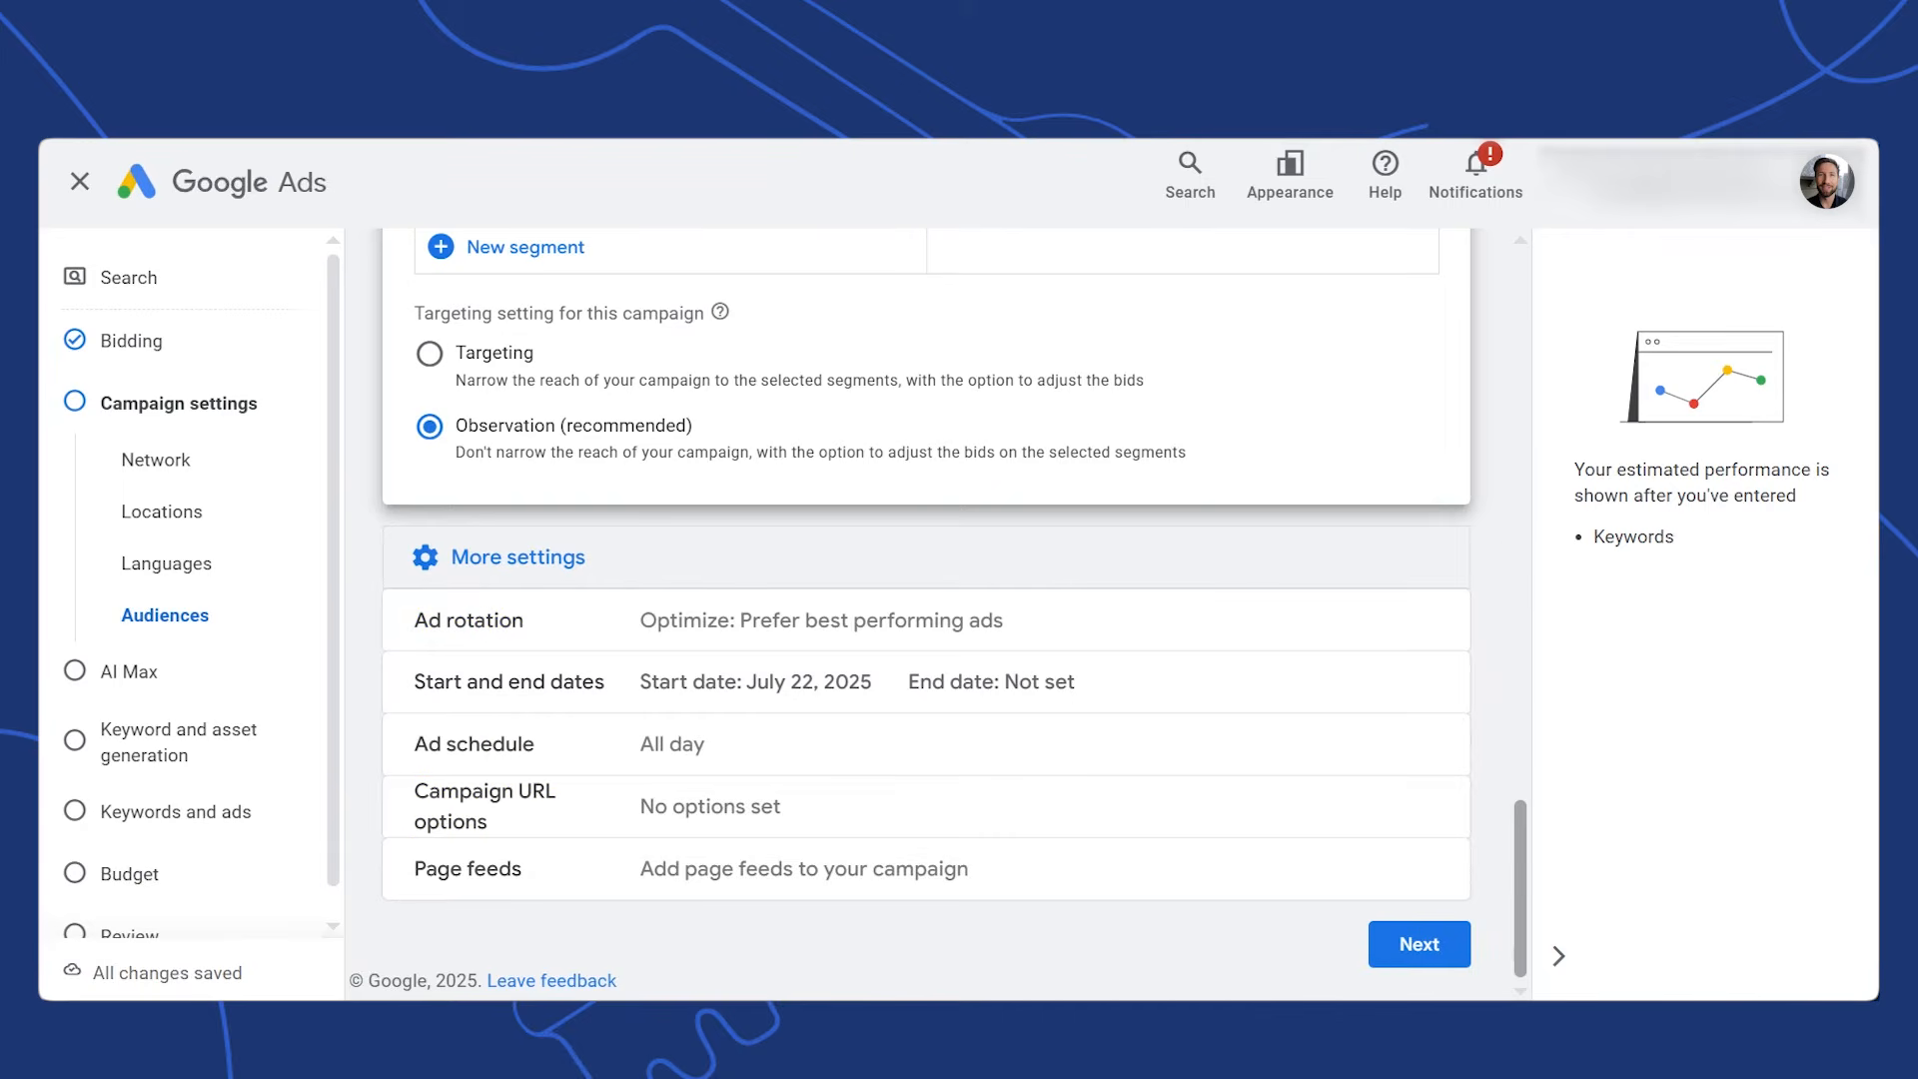
# Advance to AI Max for Search campaigns and leave its toggle off
pyautogui.click(1419, 944)
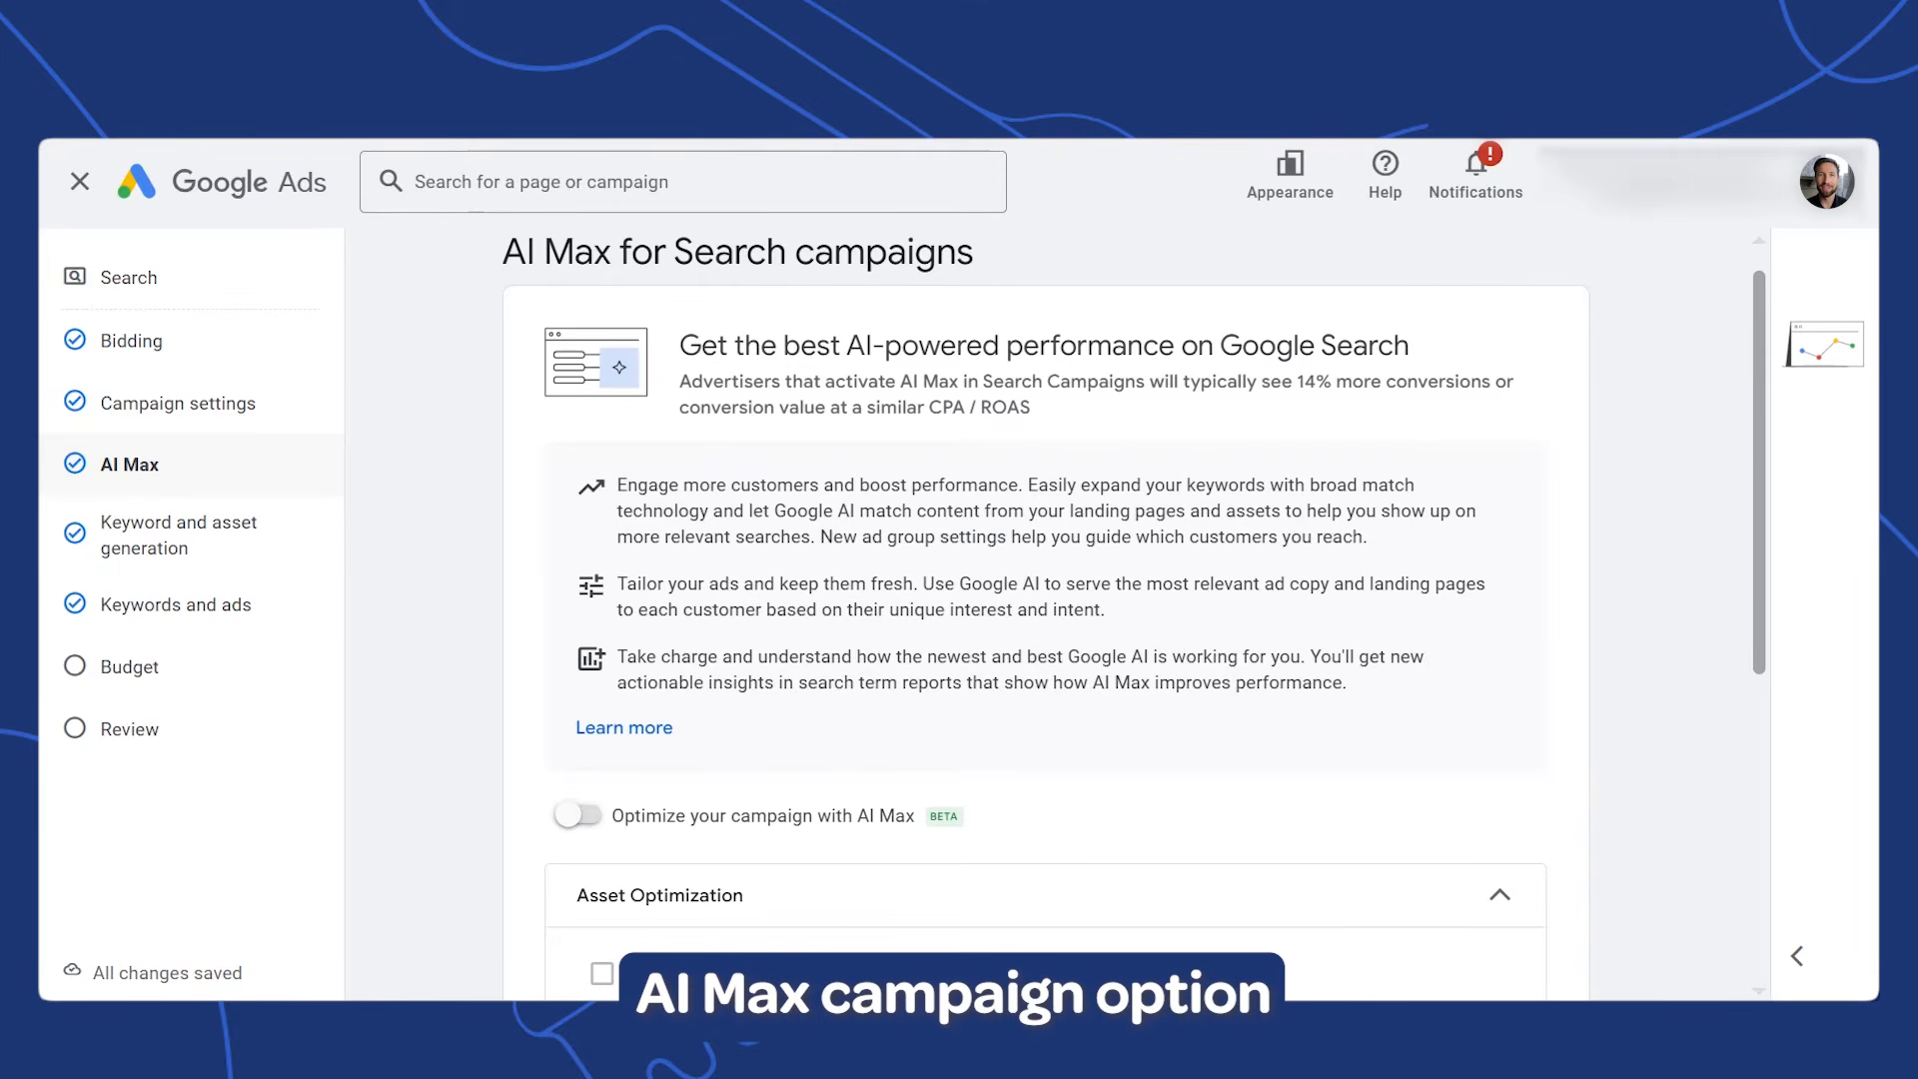
pyautogui.scroll(-3, 1774, 508)
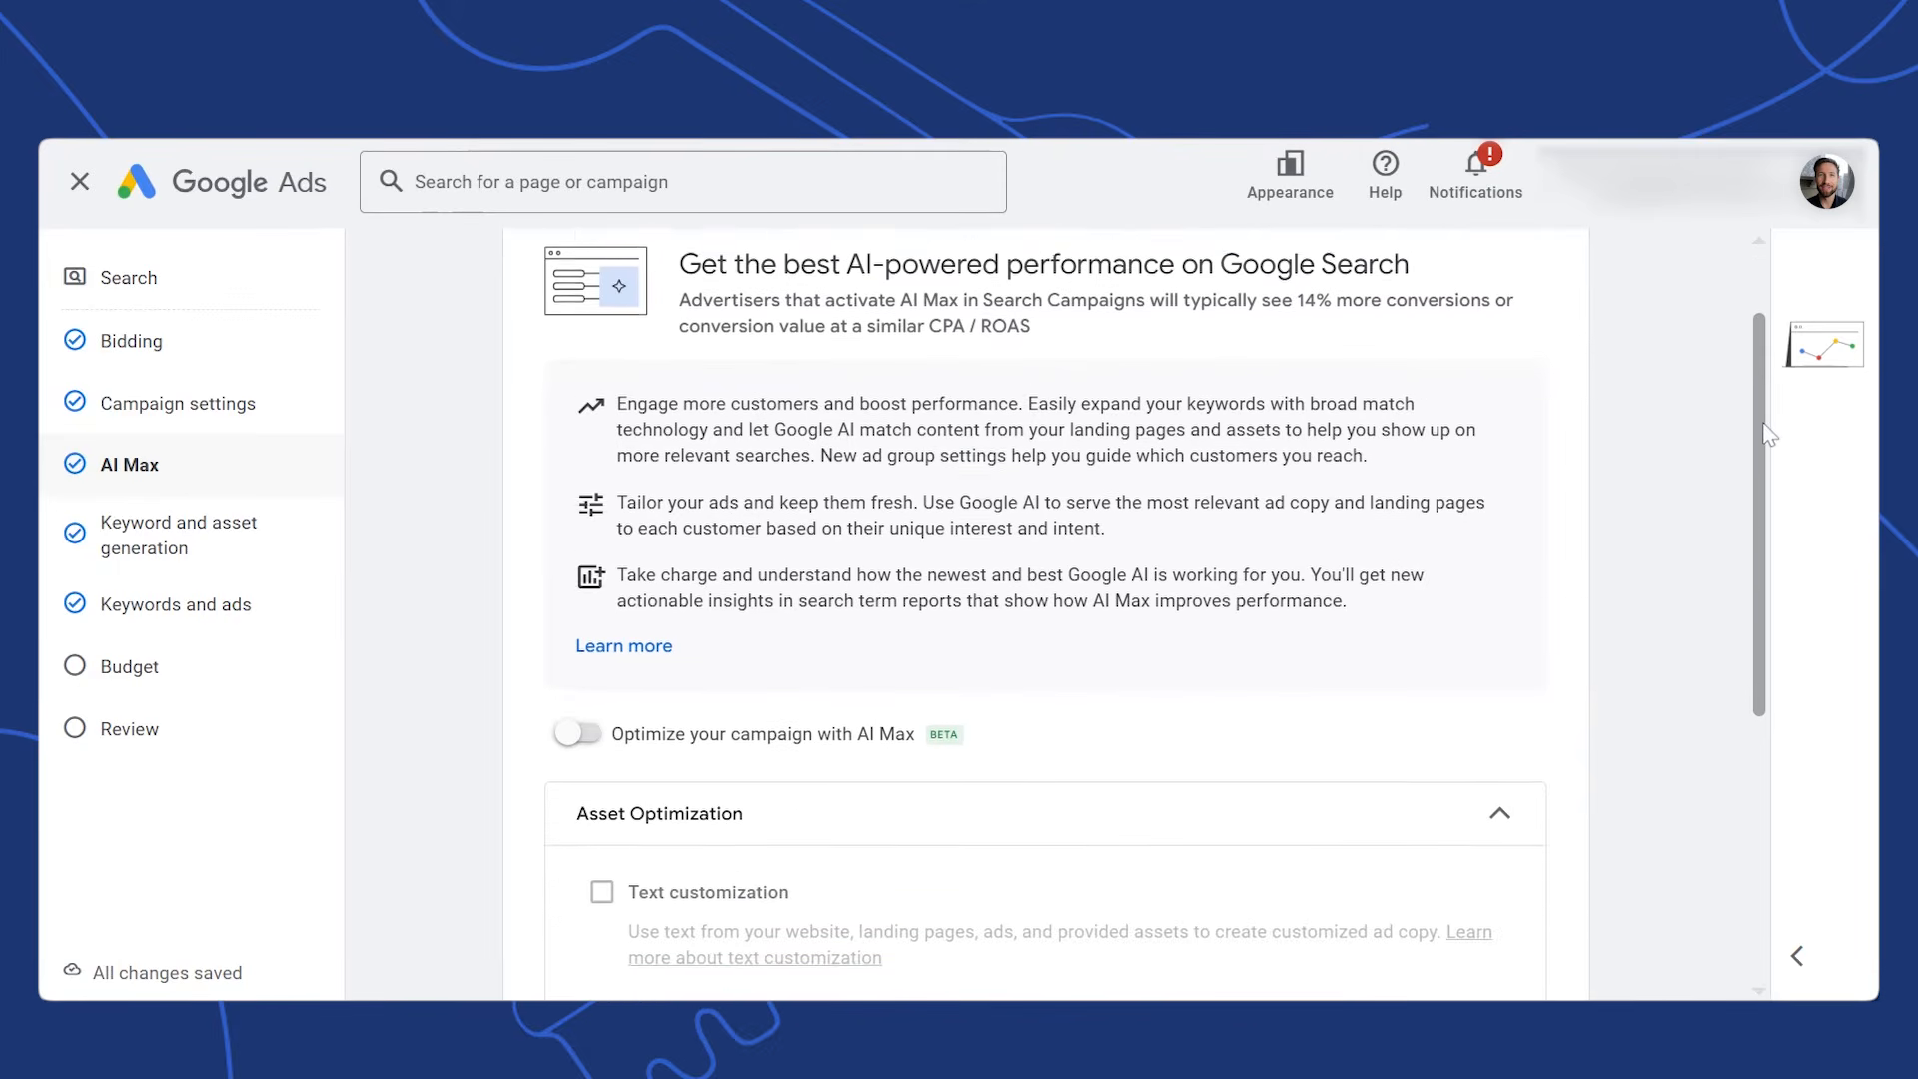
pyautogui.scroll(-3, 1774, 508)
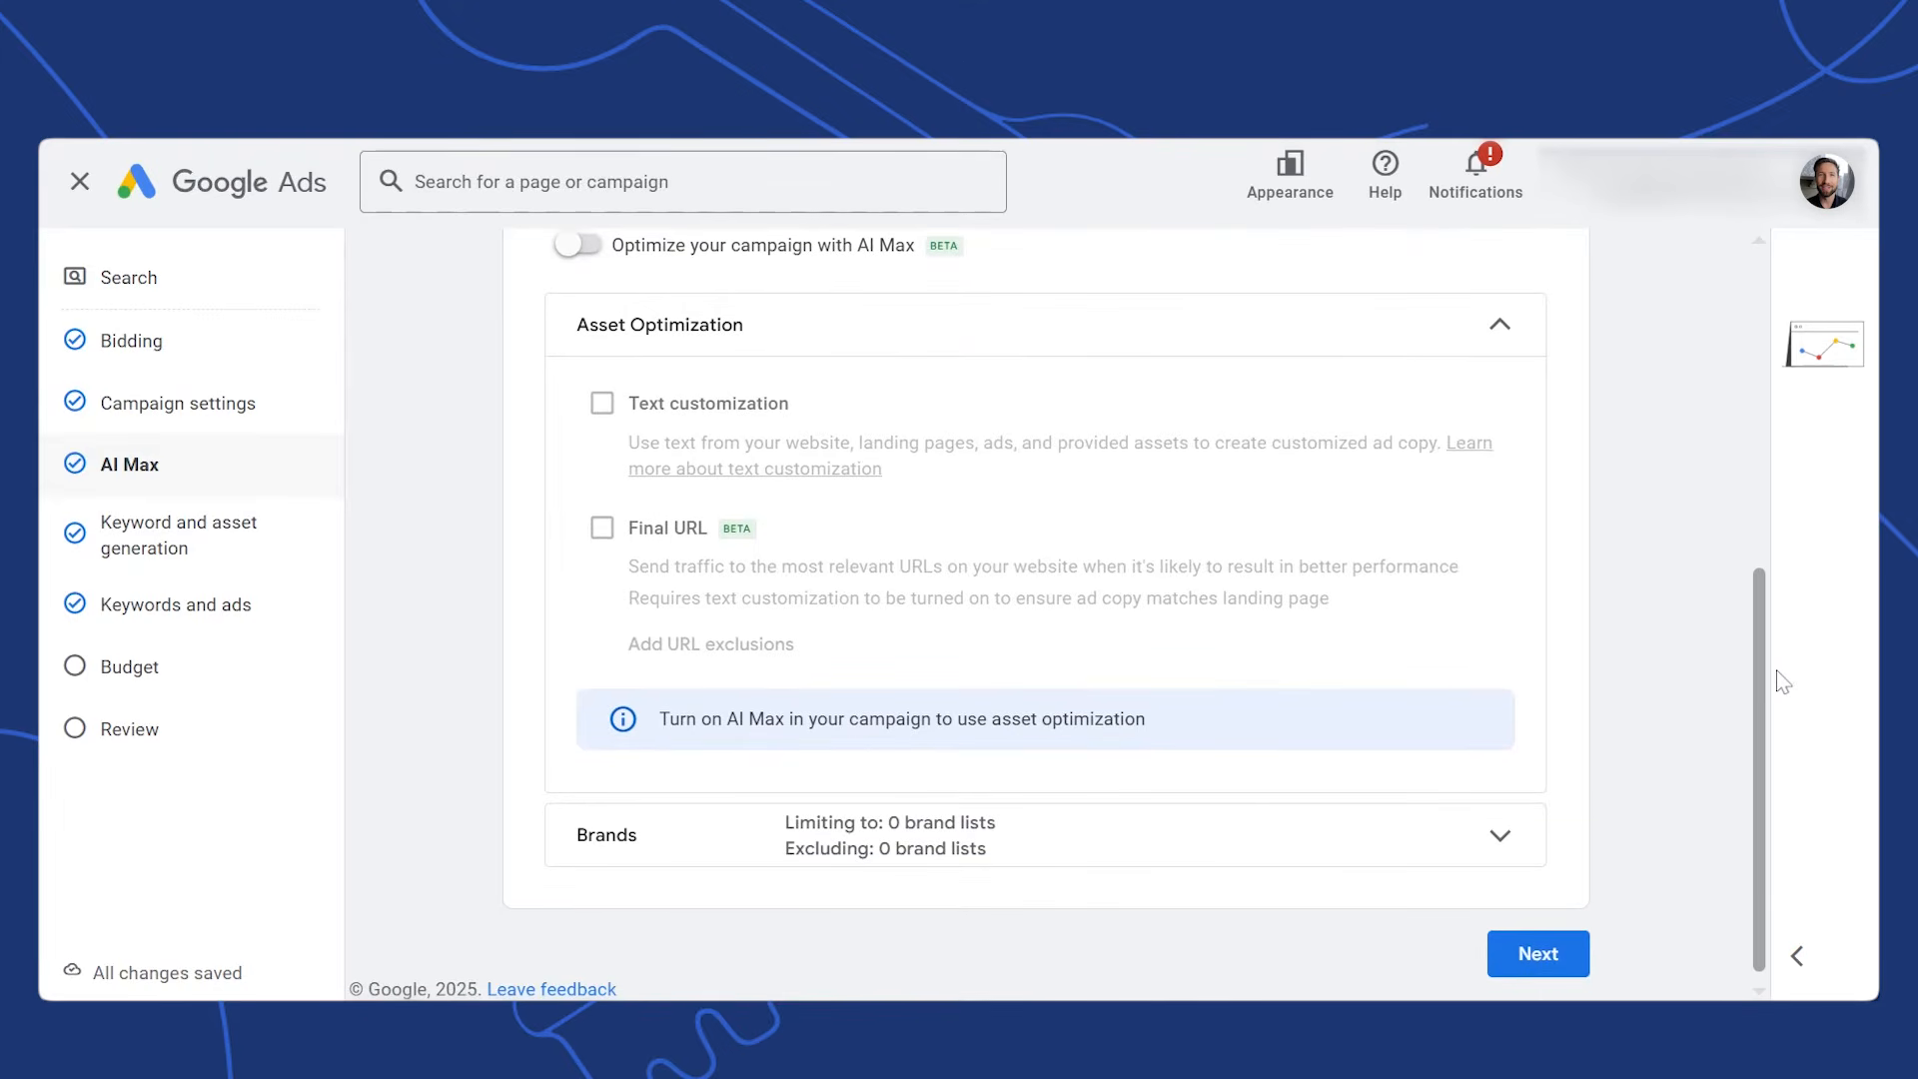
pyautogui.scroll(5, 1783, 659)
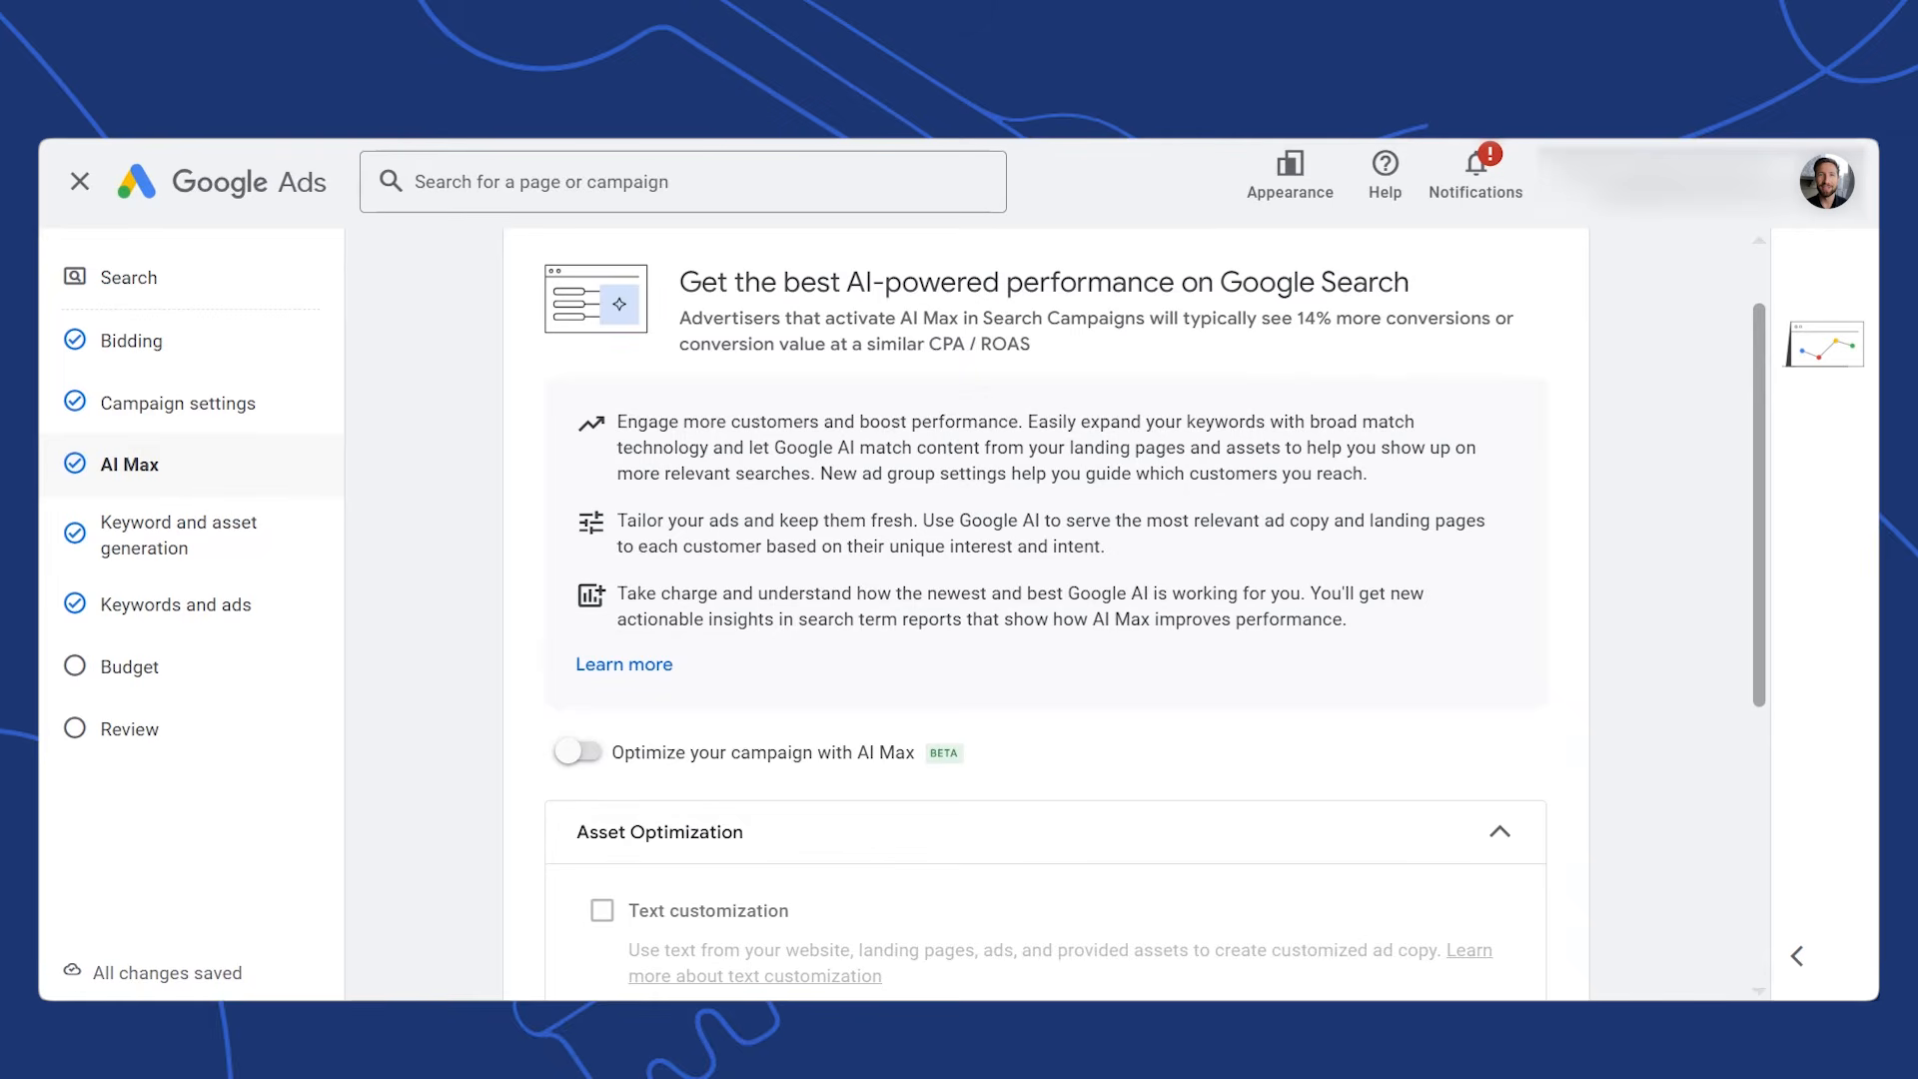
pyautogui.moveTo(1758, 415); pyautogui.dragTo(1759, 679)
# Paste ten men's leather bracelet keywords in exact and phrase match
pyautogui.click(1566, 957)
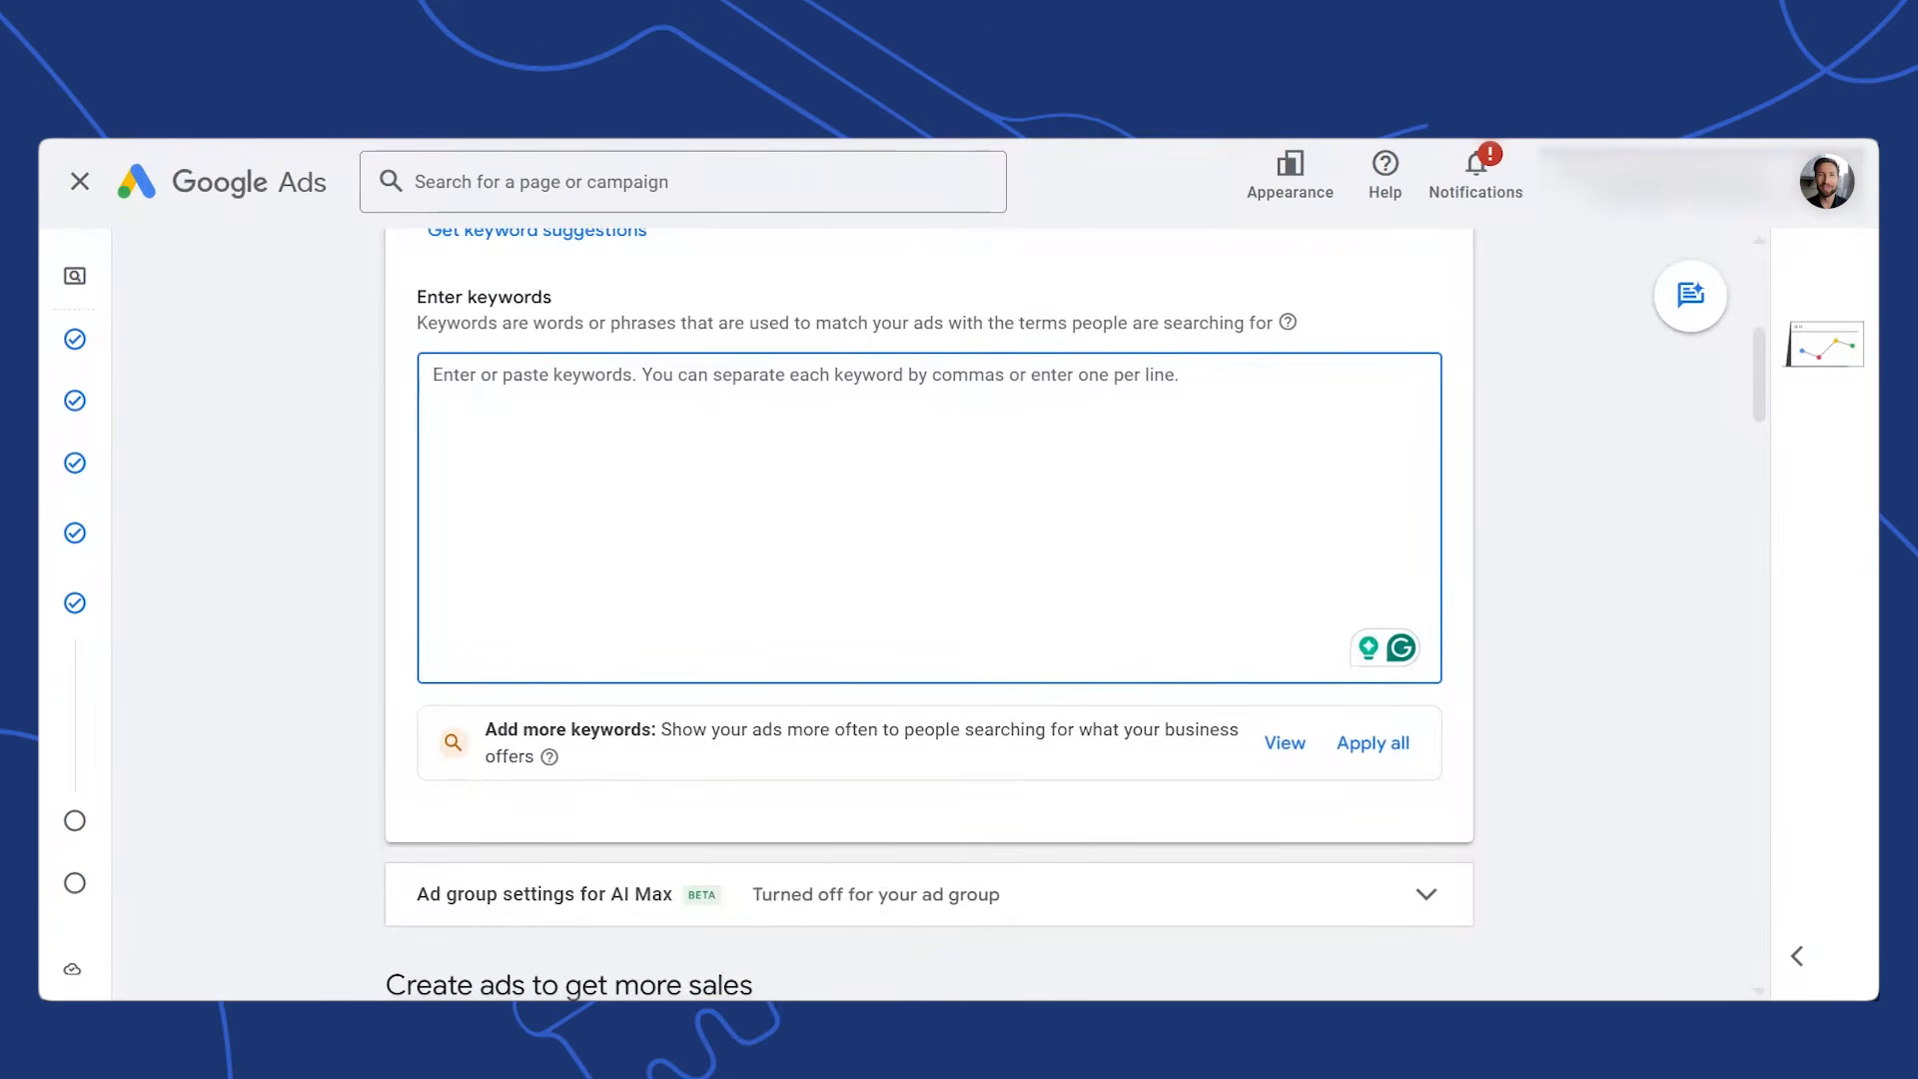
pyautogui.write('[leather bracelets for men] "leather bracelets for men" [men\'s leather bracelet] "men\'s leather bracelet" [black leather bracelet for men] "black leather bracelet for men" [genuine leather bracelet men] "genuine leather bracelet men" [braided leather bracelet men] "braided leather bracelet men"')
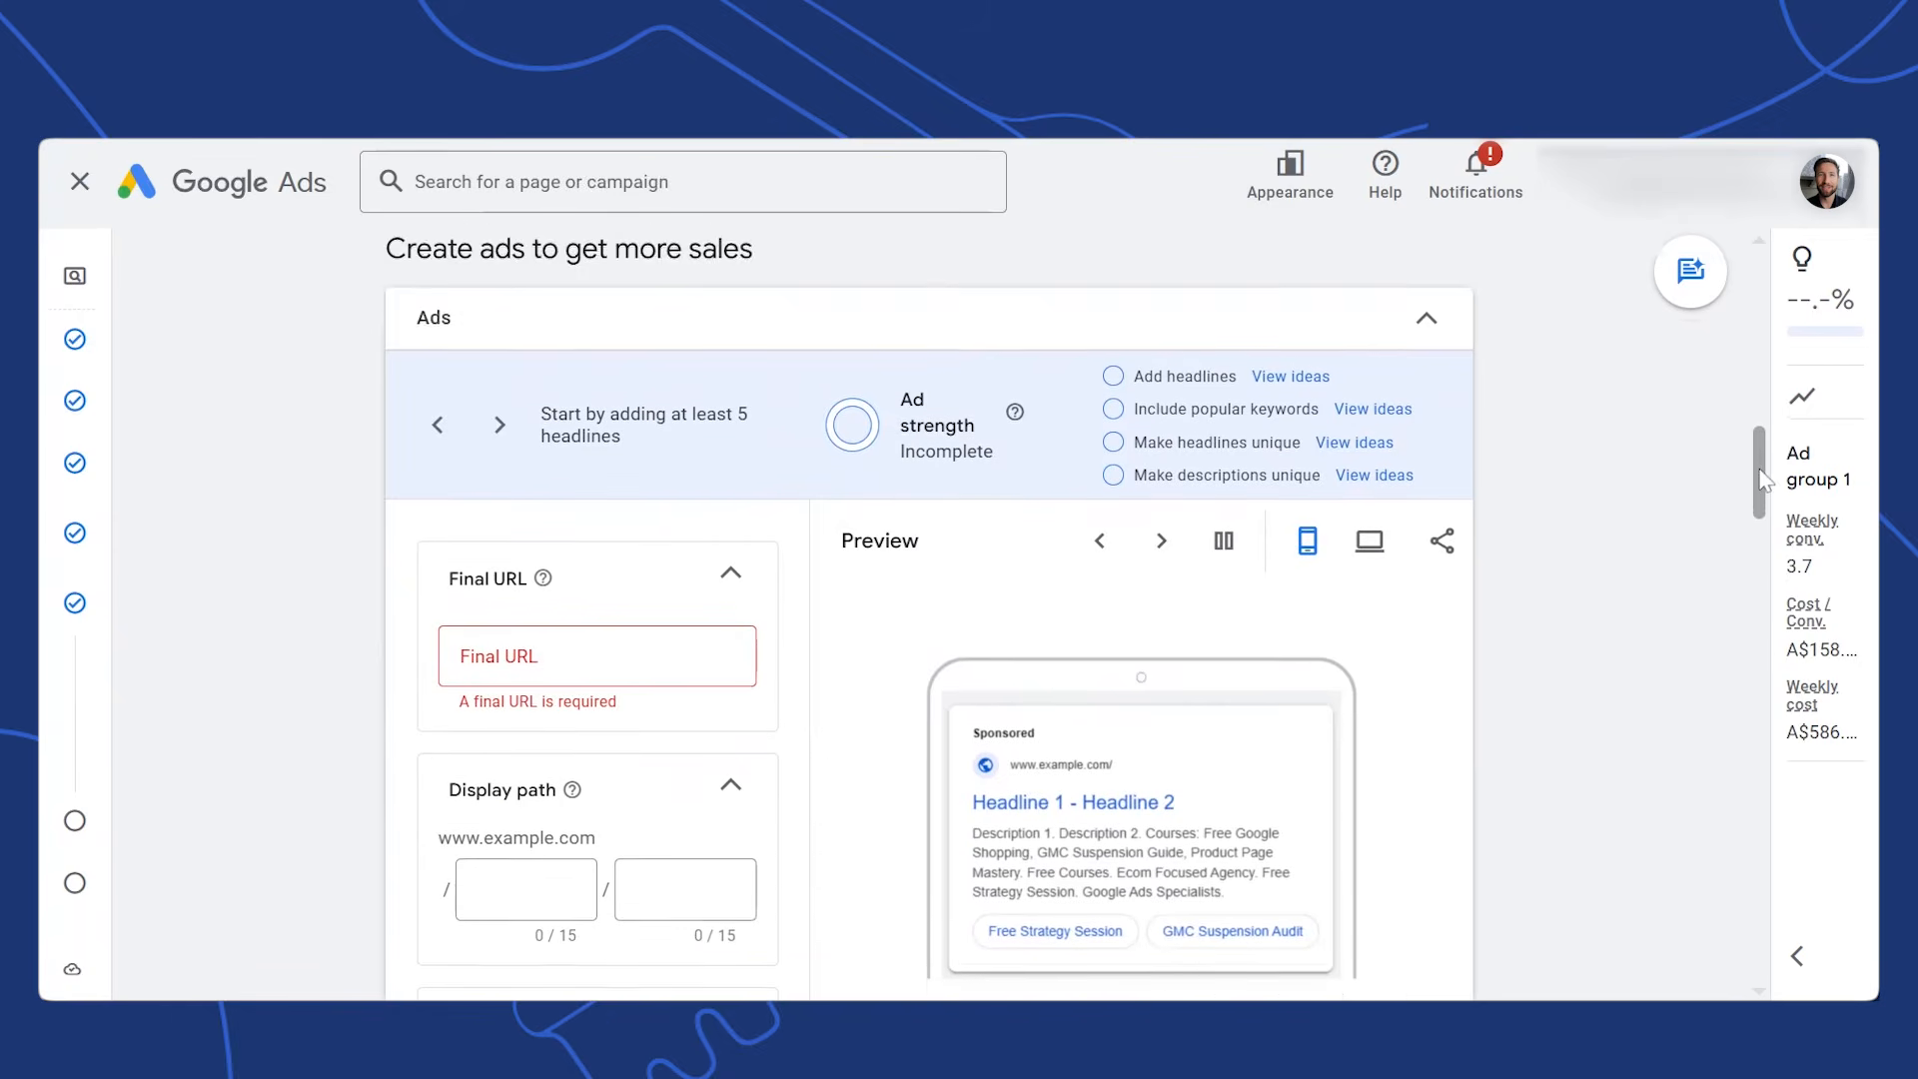
# Set the ad's display path to /men and bracelets
pyautogui.moveTo(1758, 468); pyautogui.dragTo(1758, 484)
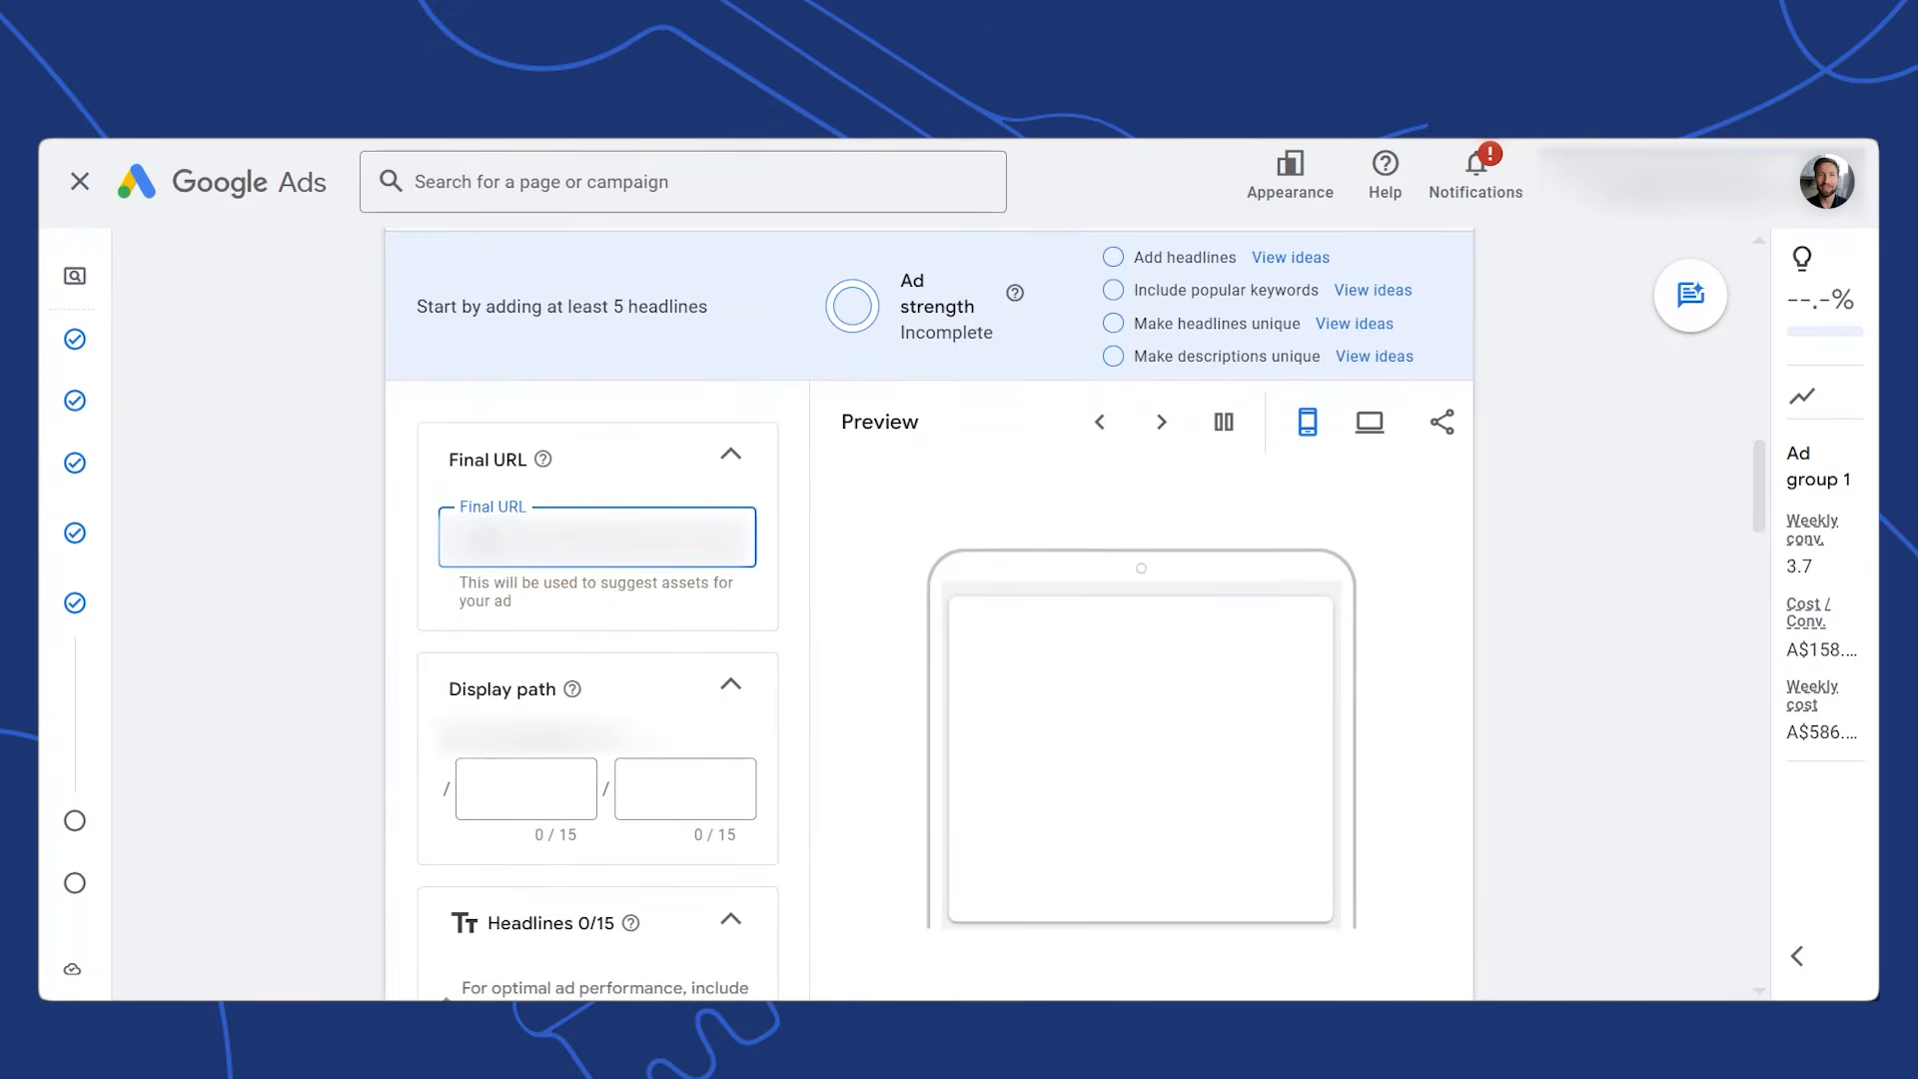
pyautogui.click(527, 789)
pyautogui.write('/men')
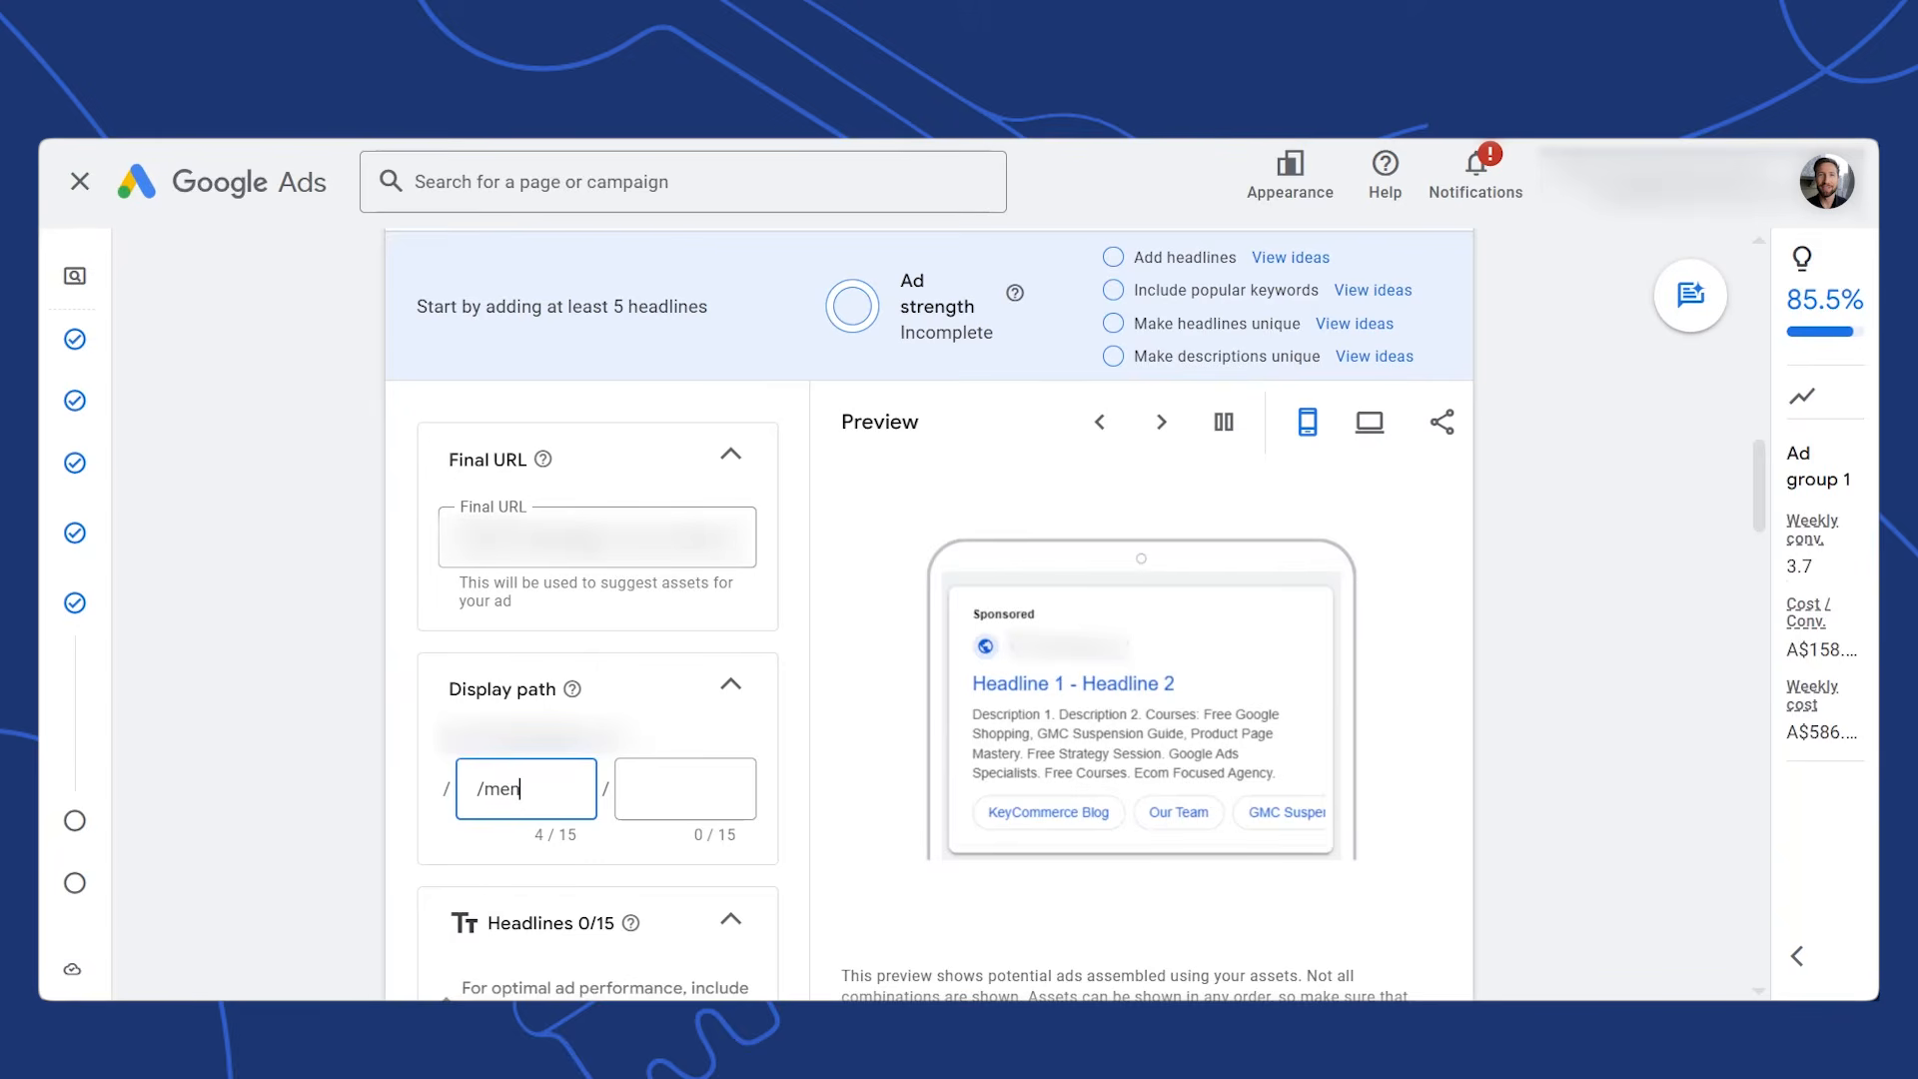
pyautogui.press('Tab')
pyautogui.write('bracelets')
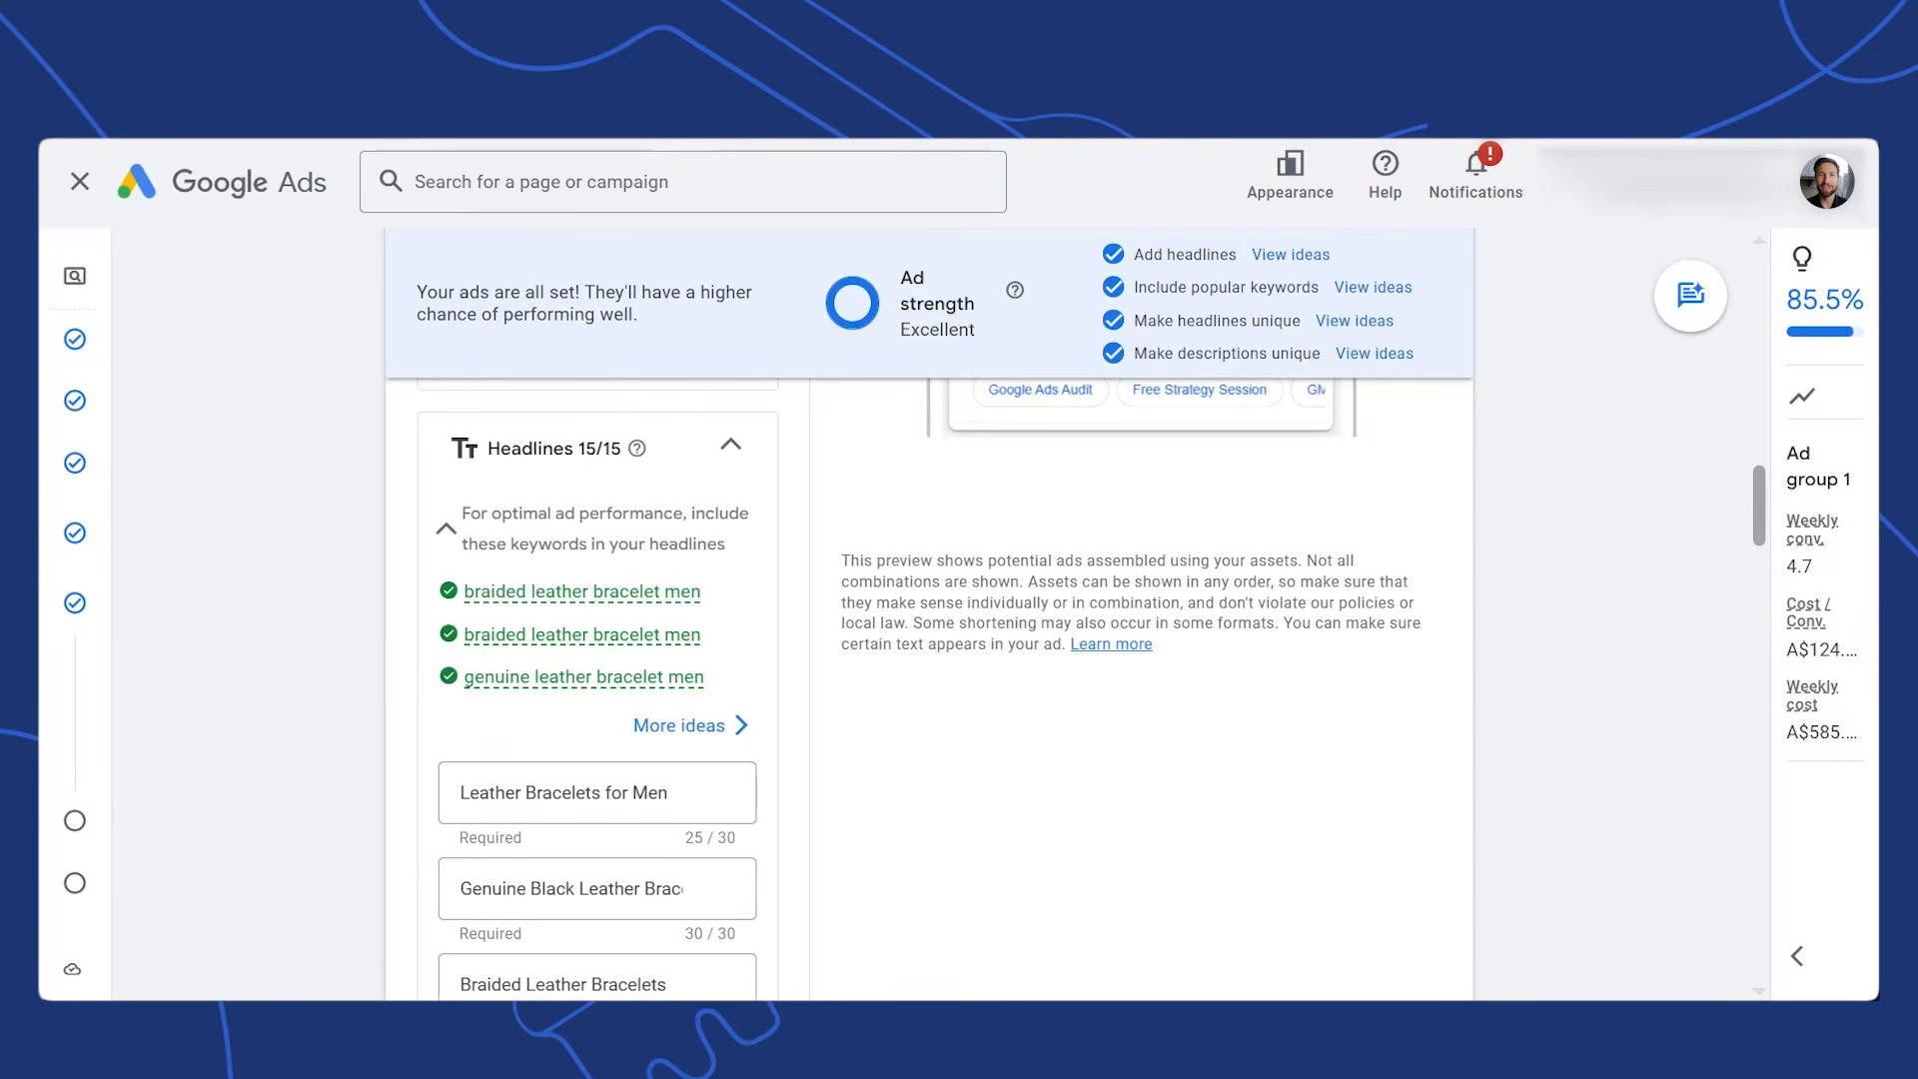
pyautogui.scroll(-3, 1761, 559)
pyautogui.moveTo(1762, 559); pyautogui.dragTo(1763, 575)
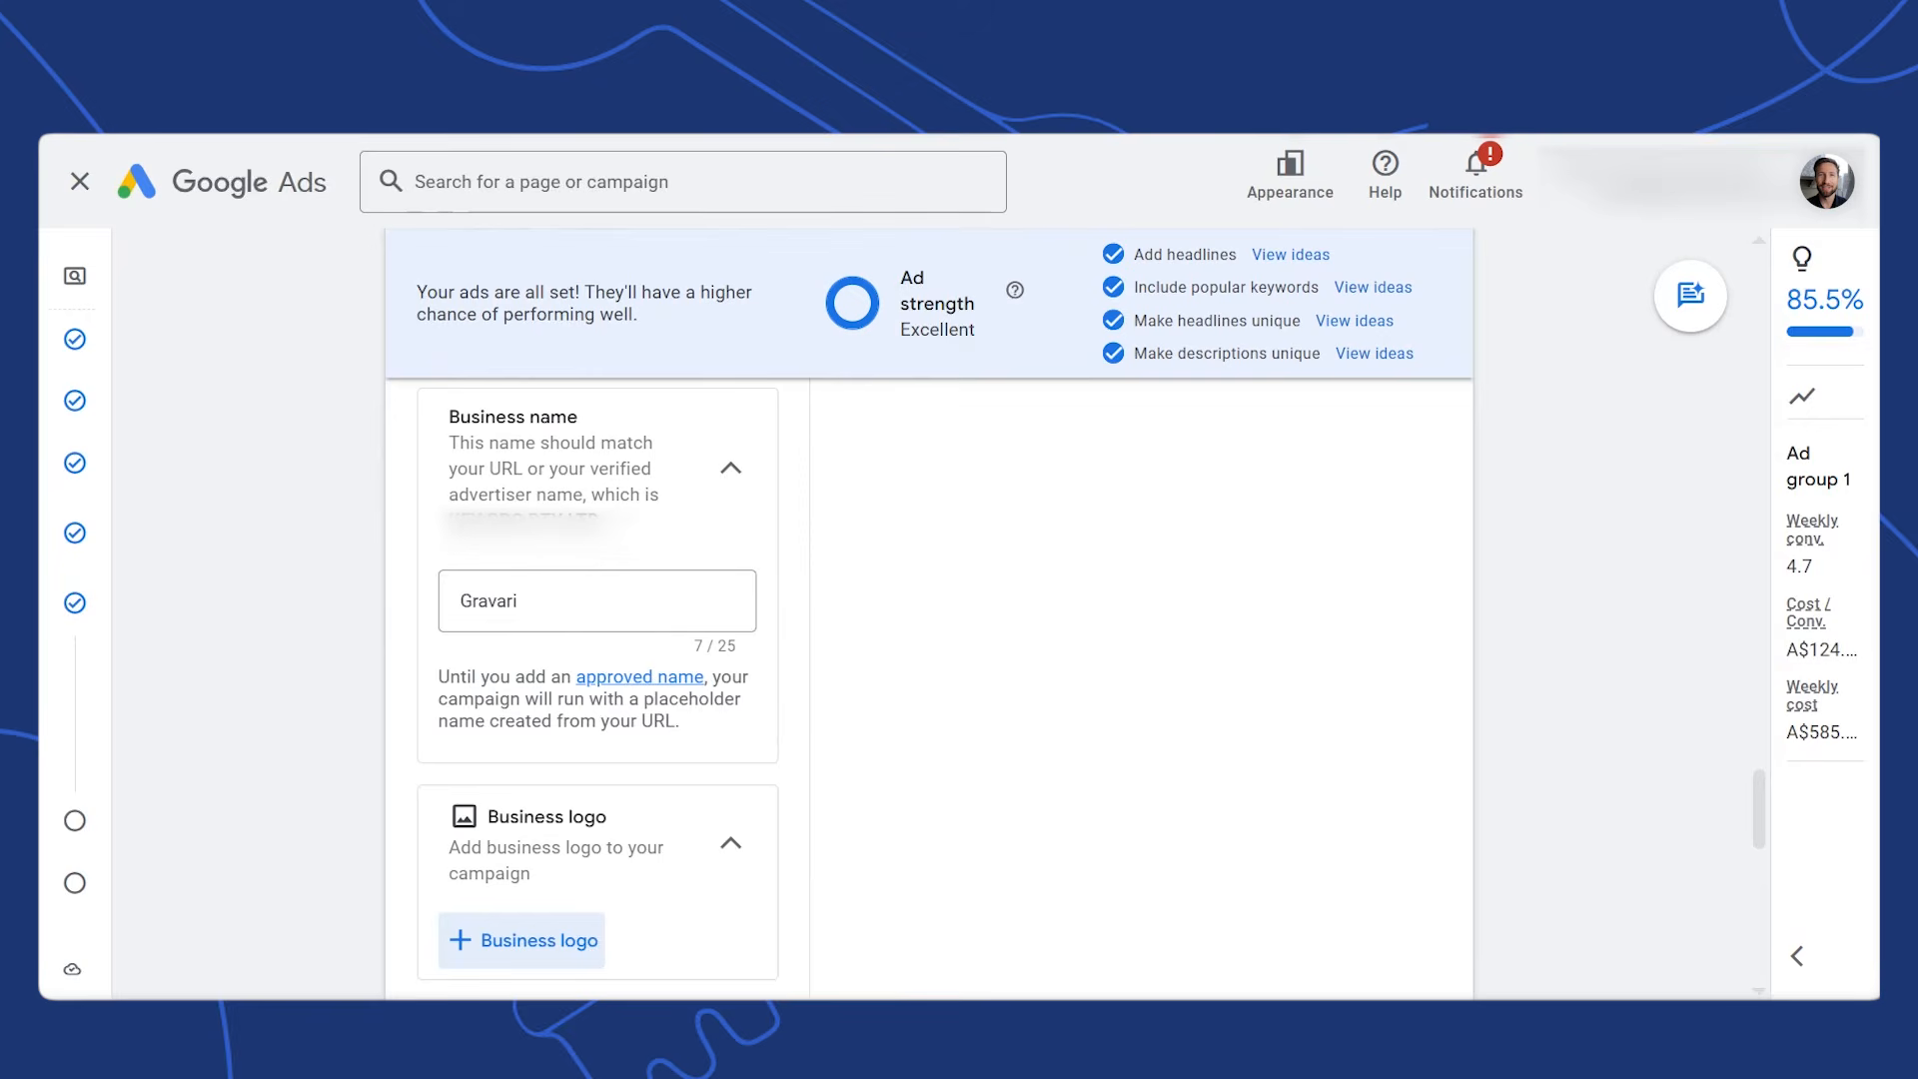
pyautogui.scroll(-5, 597, 690)
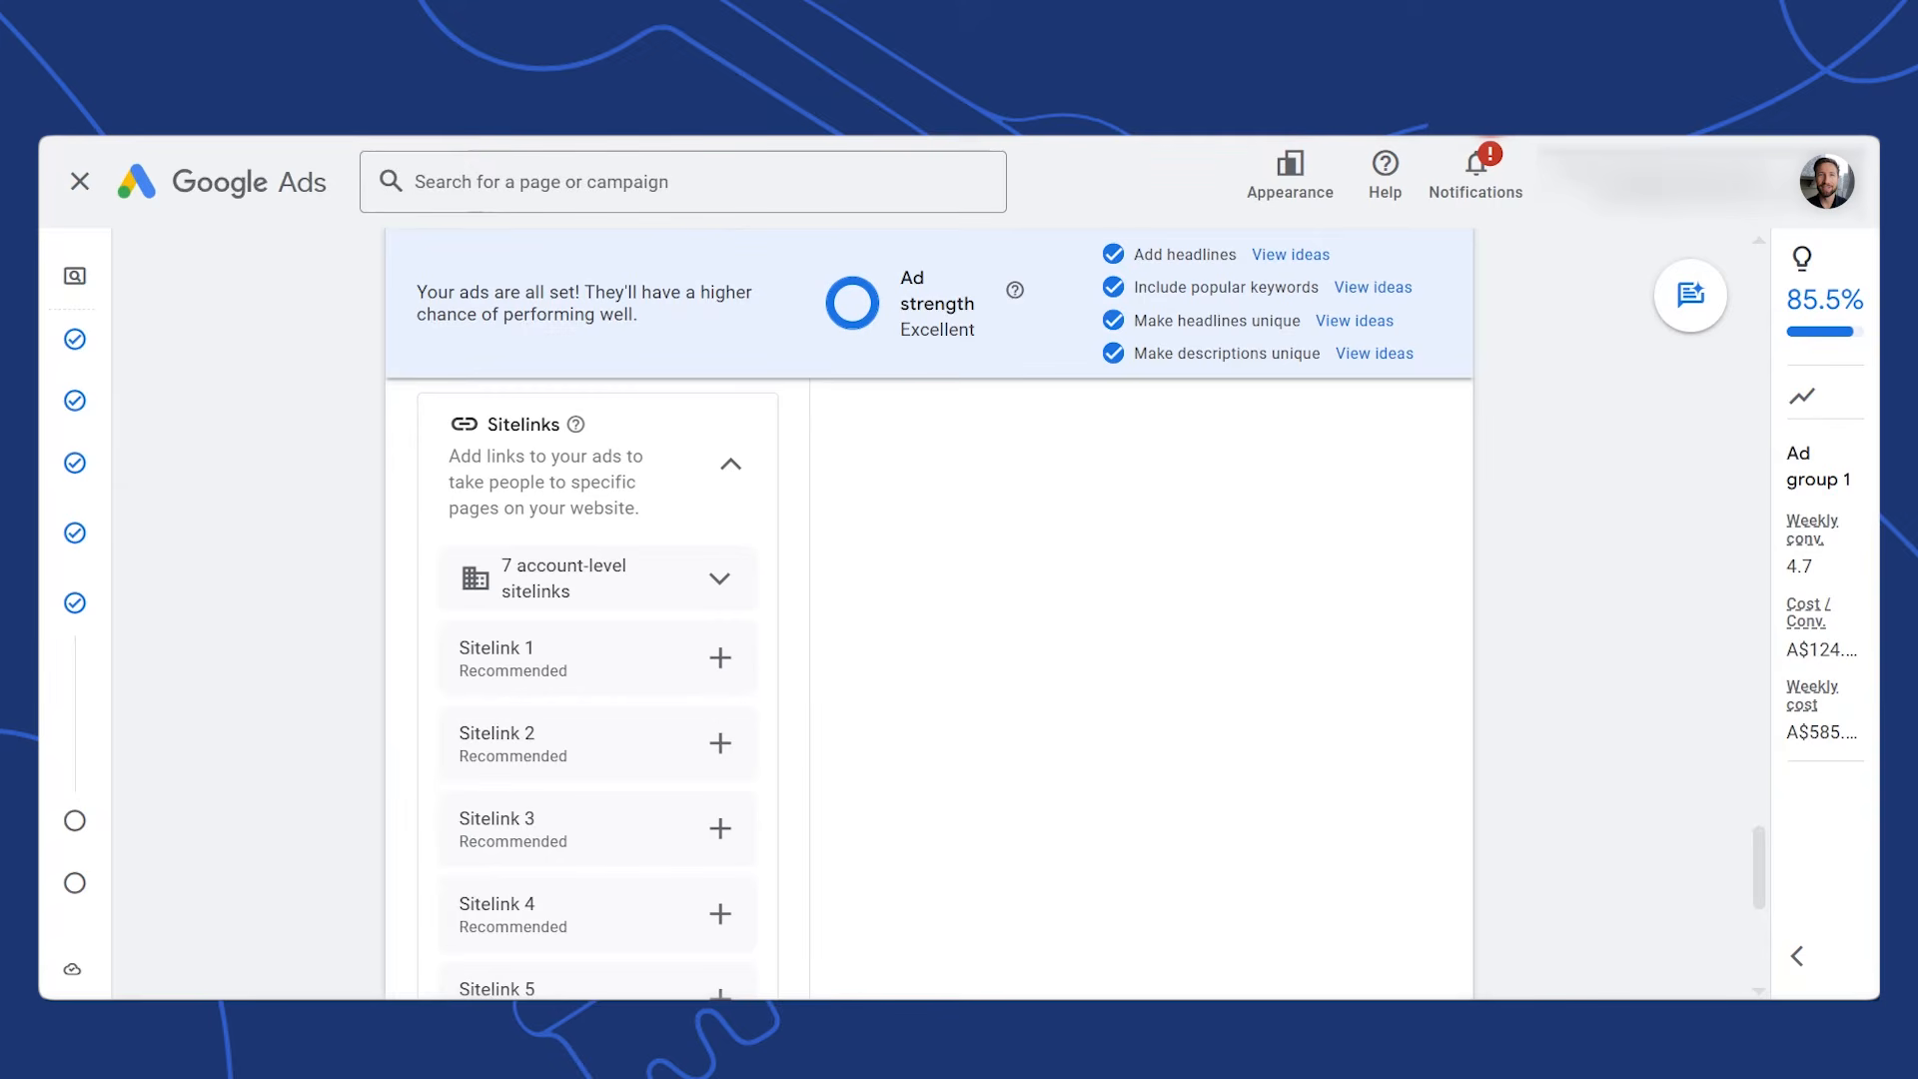
# Add sitelinks 'Men Bracelets Collection', 'Best sellers' and 'New arrivals'
pyautogui.click(720, 658)
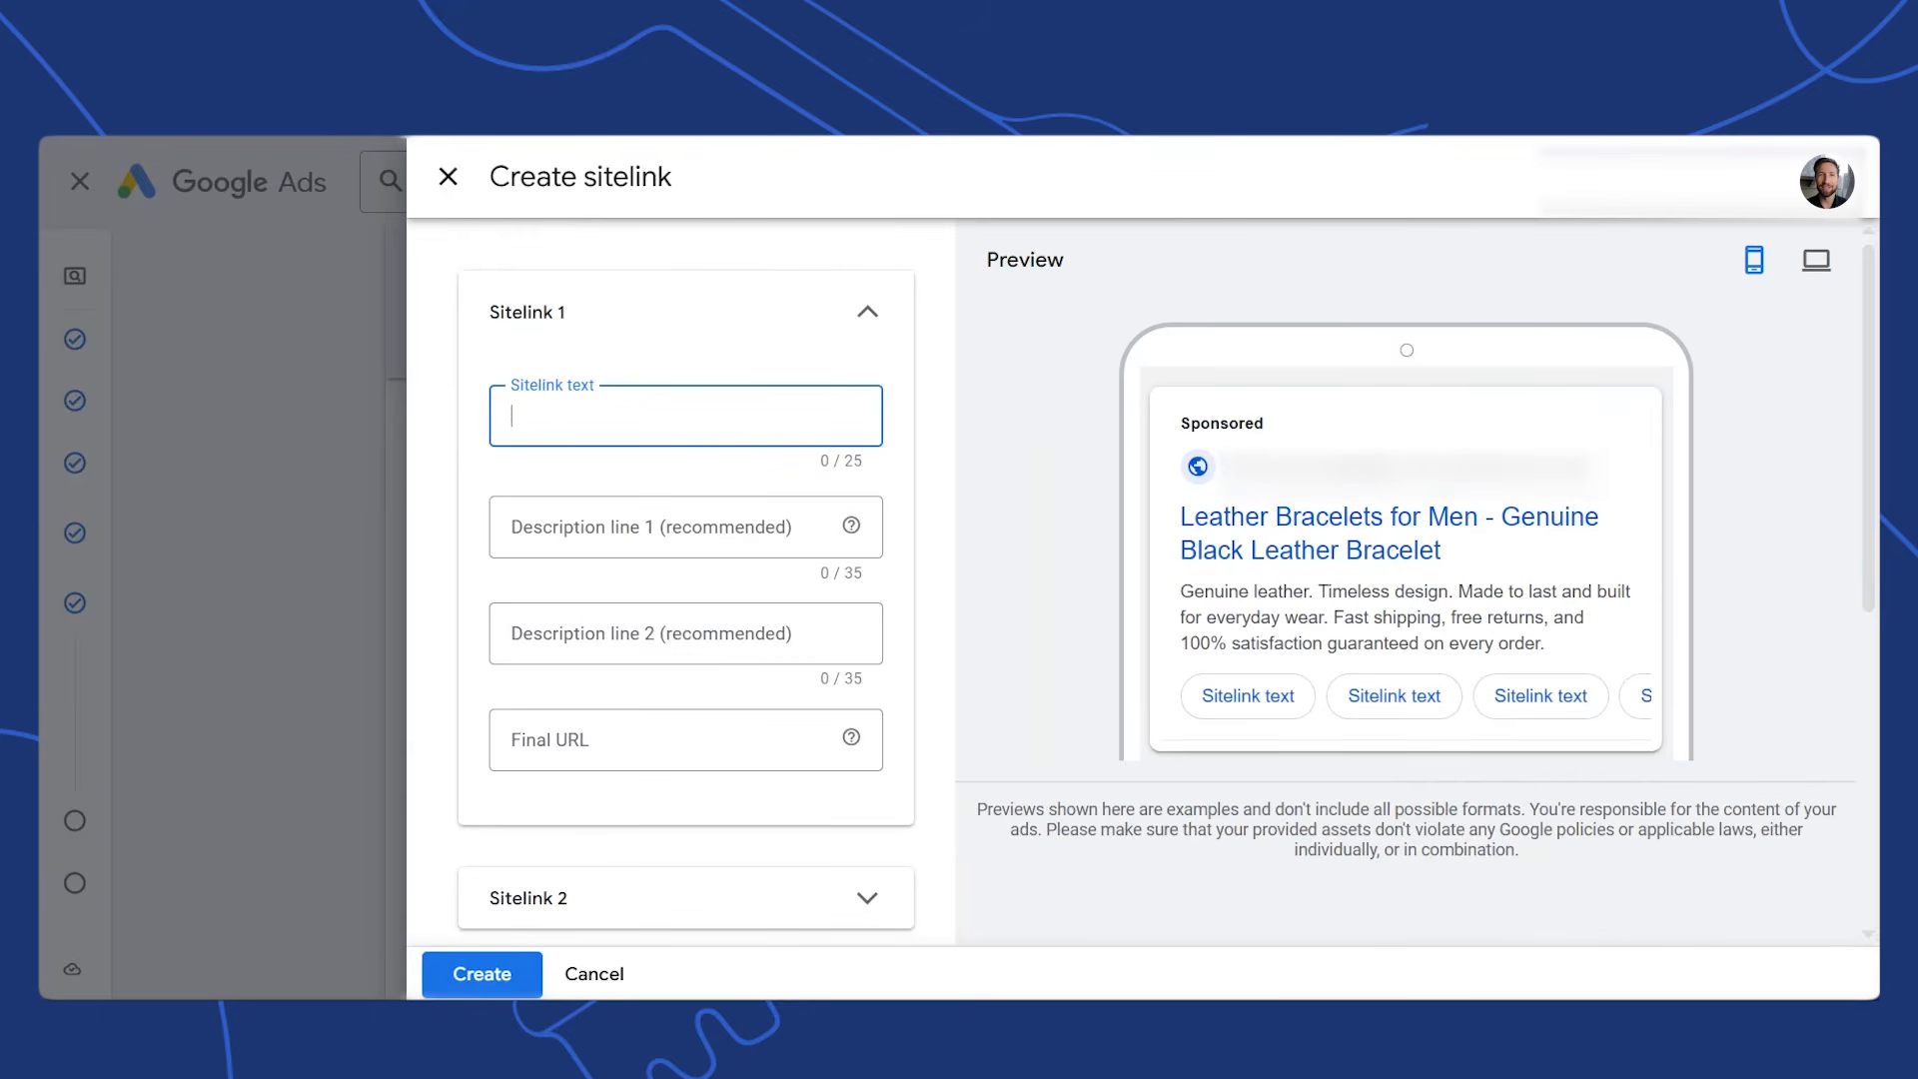
pyautogui.write("Men's Bracelets Collection")
pyautogui.click(557, 417)
pyautogui.press('BackSpace')
pyautogui.press('BackSpace')
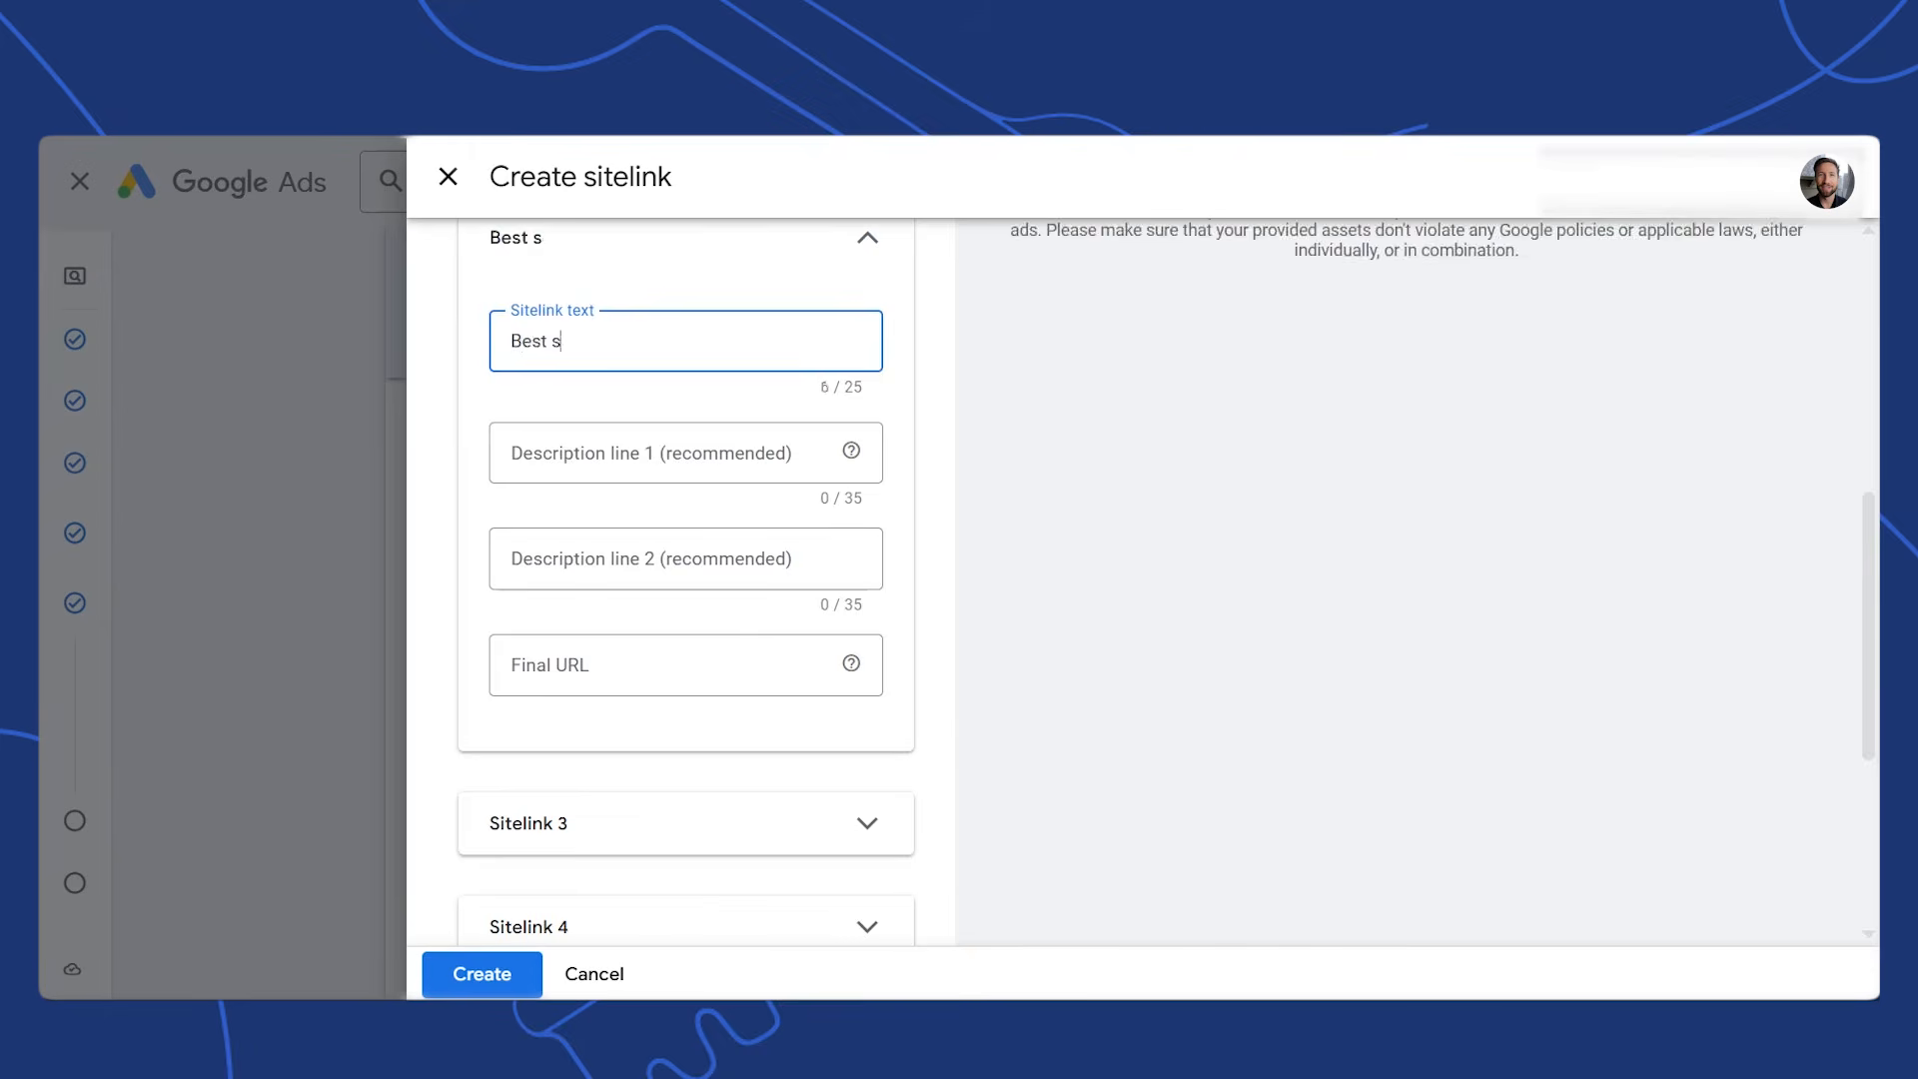
pyautogui.write('ellers')
pyautogui.click(529, 819)
pyautogui.write('New arrivals')
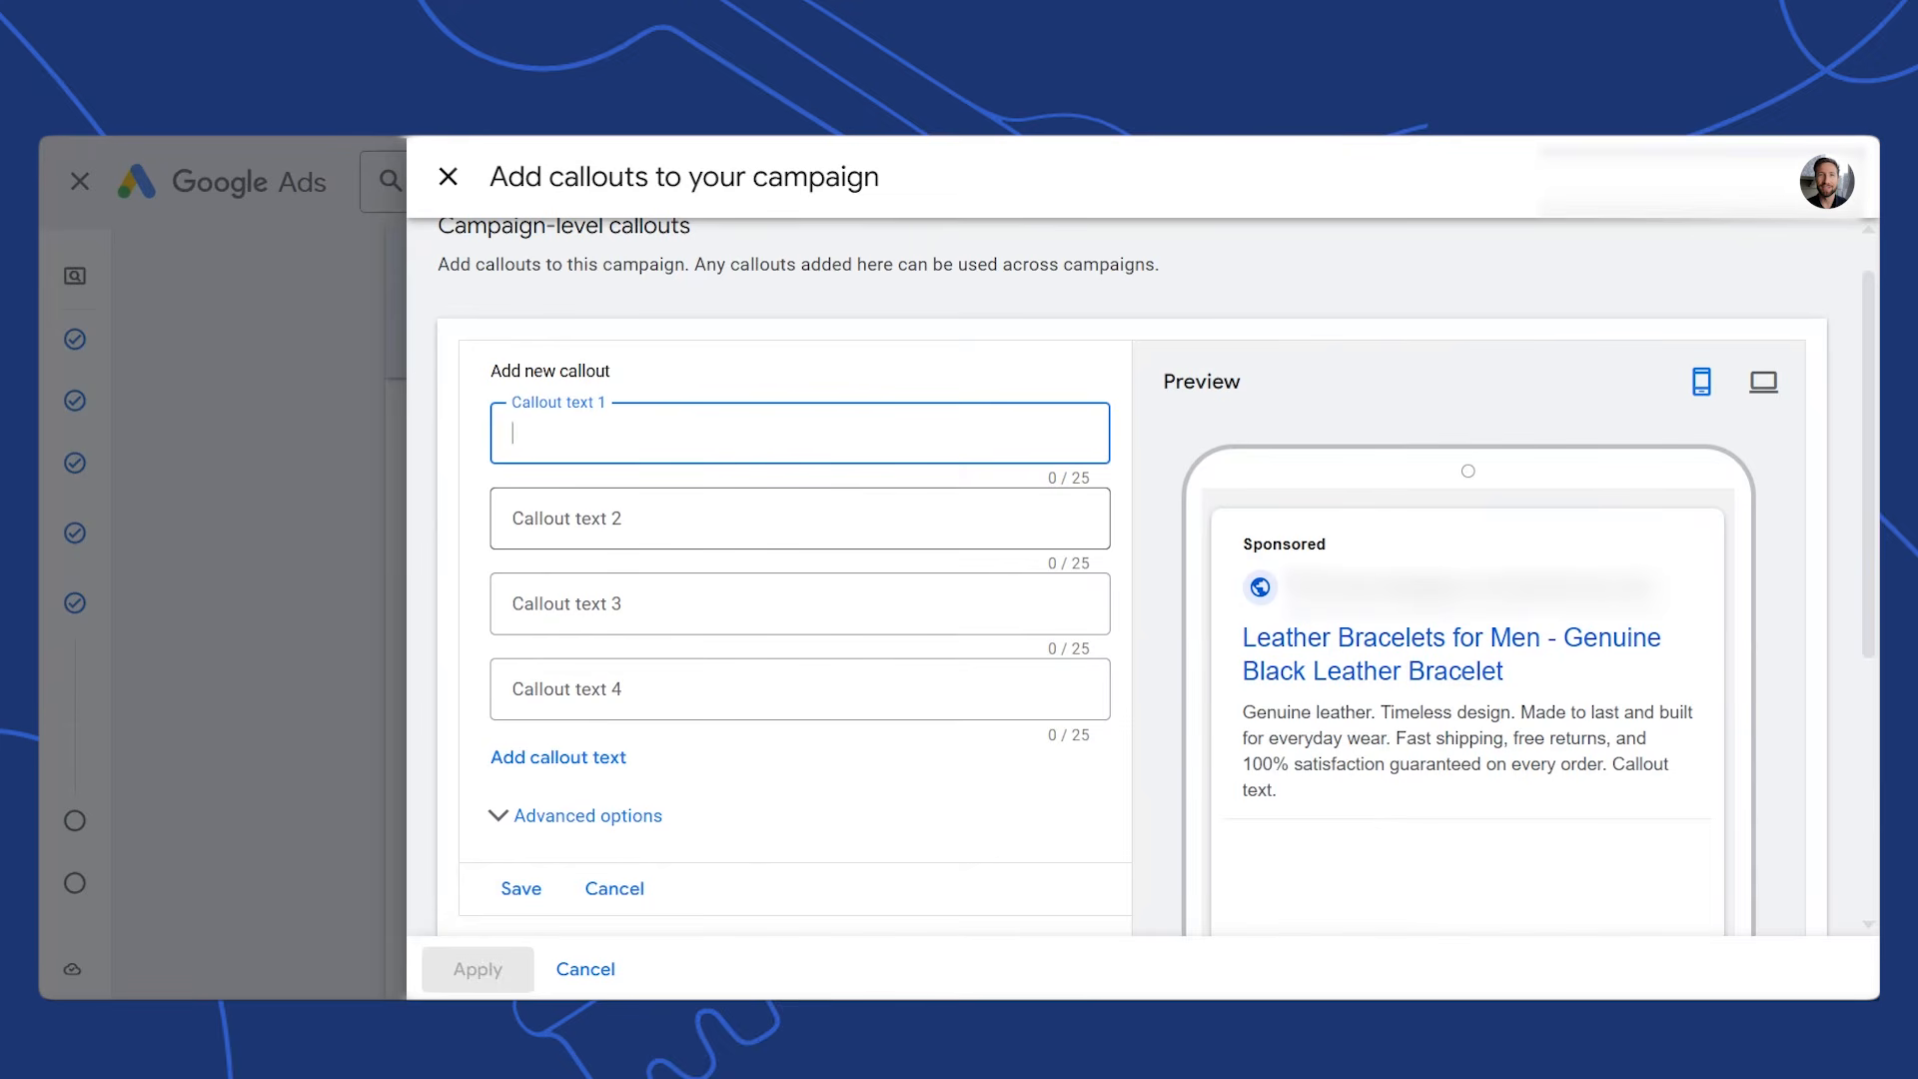
# Add callouts Free Shipping, Handcrafted Designs, Hypoallergenic Material and 30- Day Money Back Guarantee
pyautogui.write('Free Shipping')
pyautogui.press('Tab')
pyautogui.write('Handcrafted Designs')
pyautogui.press('Tab')
pyautogui.write('Hypoallergenic Material')
pyautogui.press('Tab')
pyautogui.write('30- Day Money Back Guarantee')
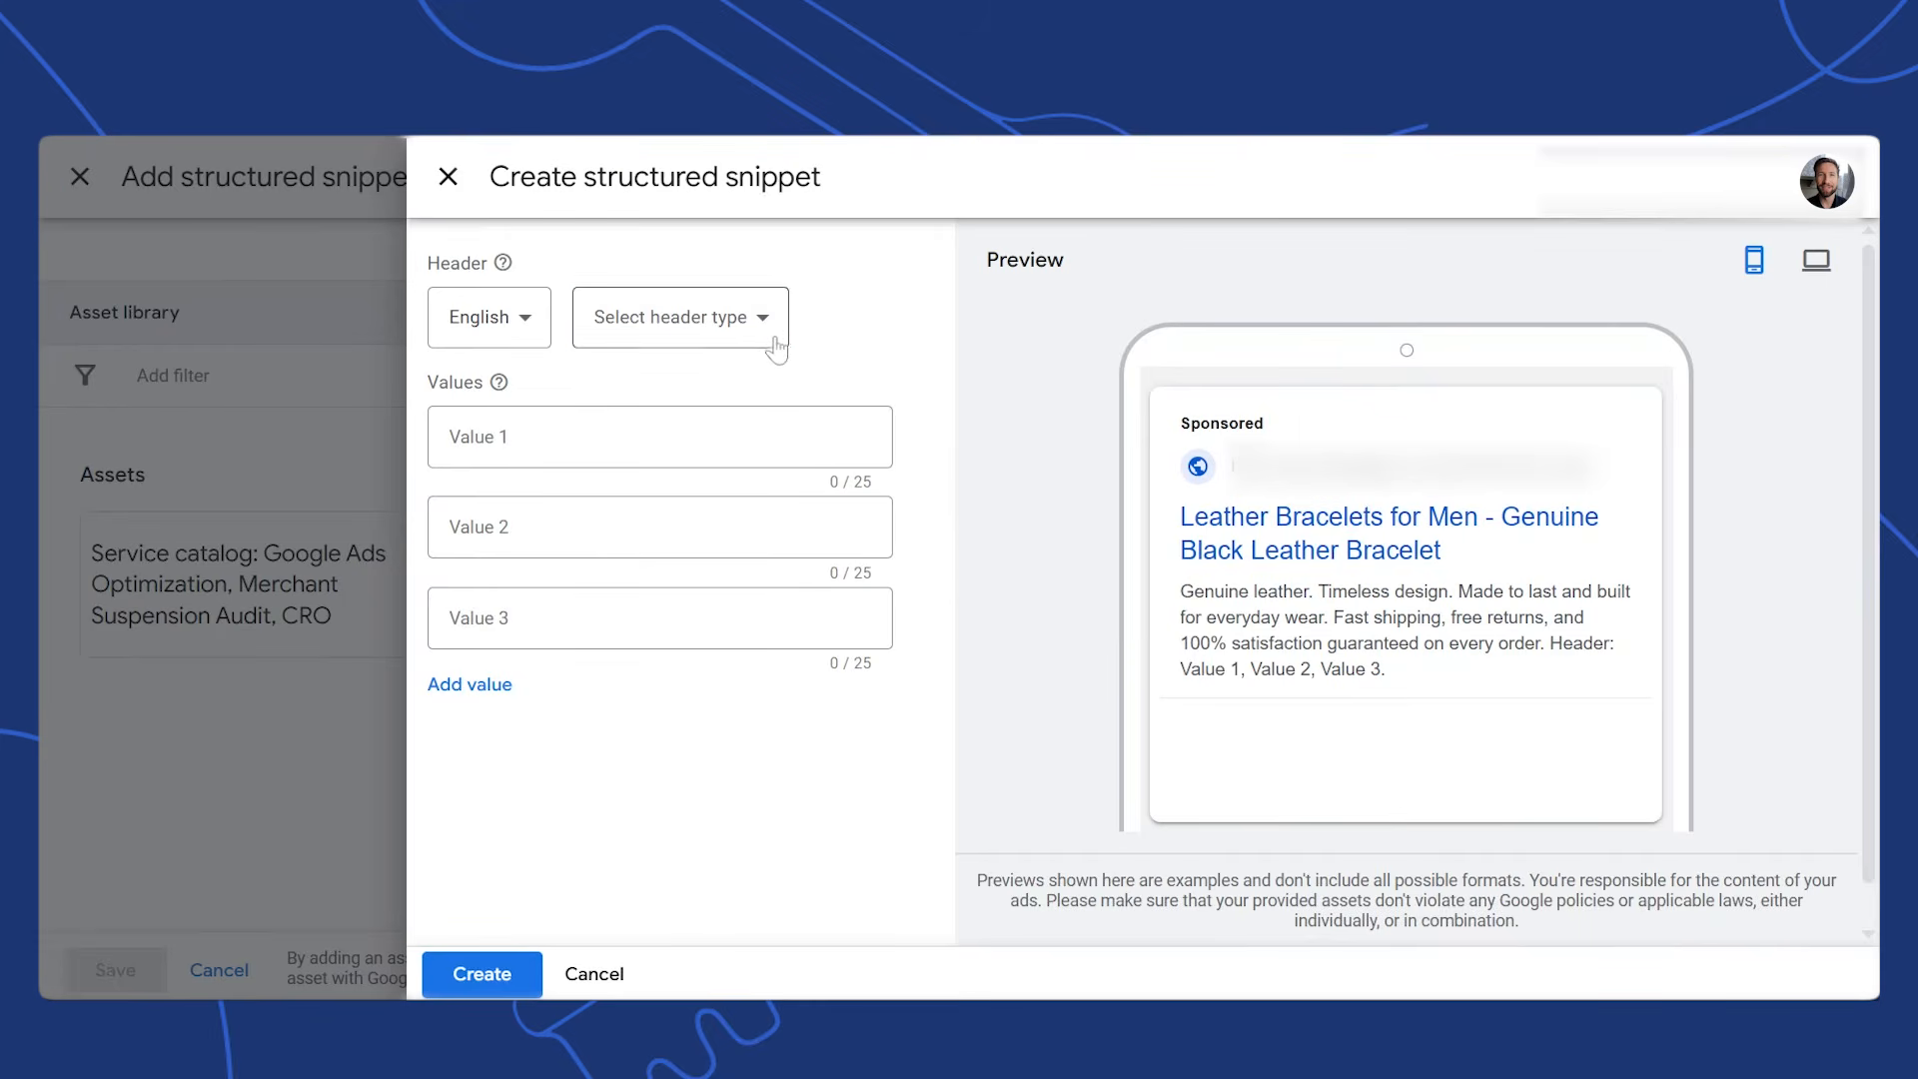
# Create a Types structured snippet with values Cuff, Chain, Beaded and 'Custom Engrav'
pyautogui.click(773, 329)
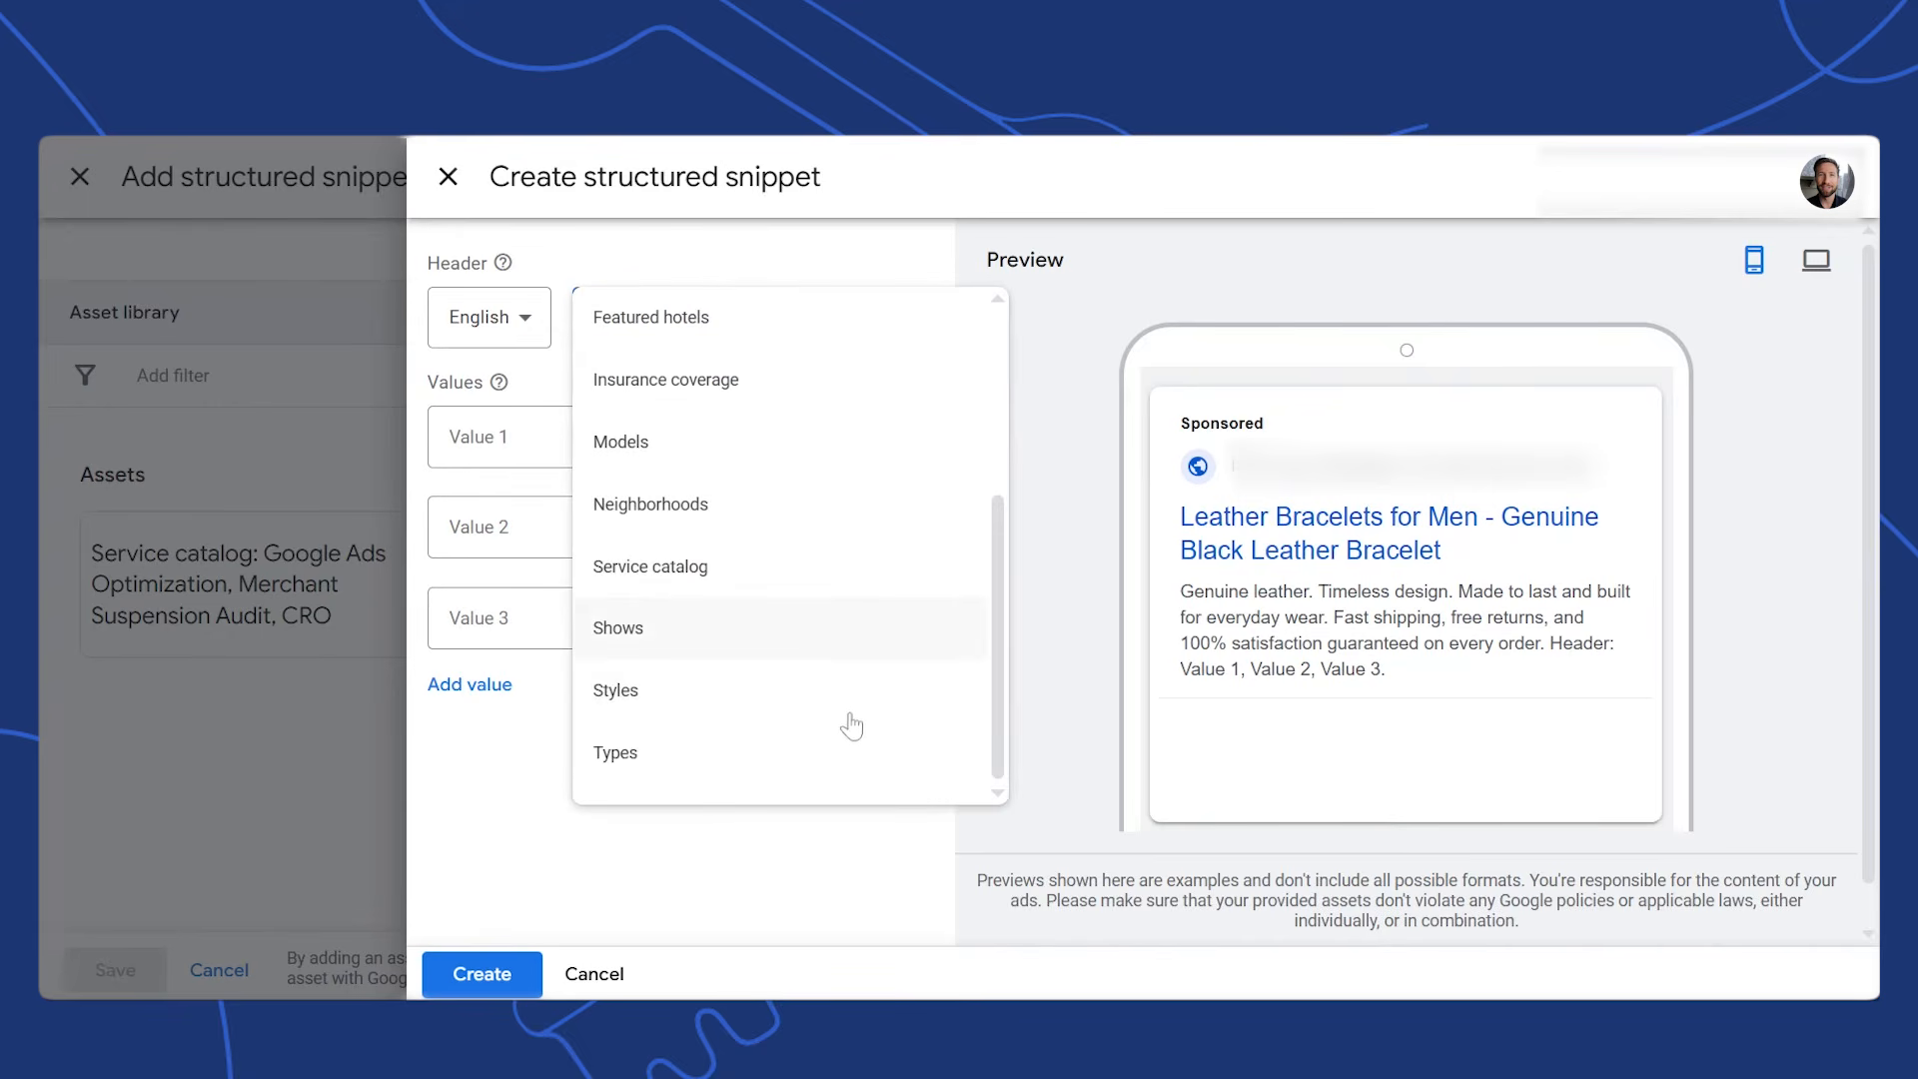
pyautogui.click(830, 747)
pyautogui.click(535, 438)
pyautogui.write('Cuff')
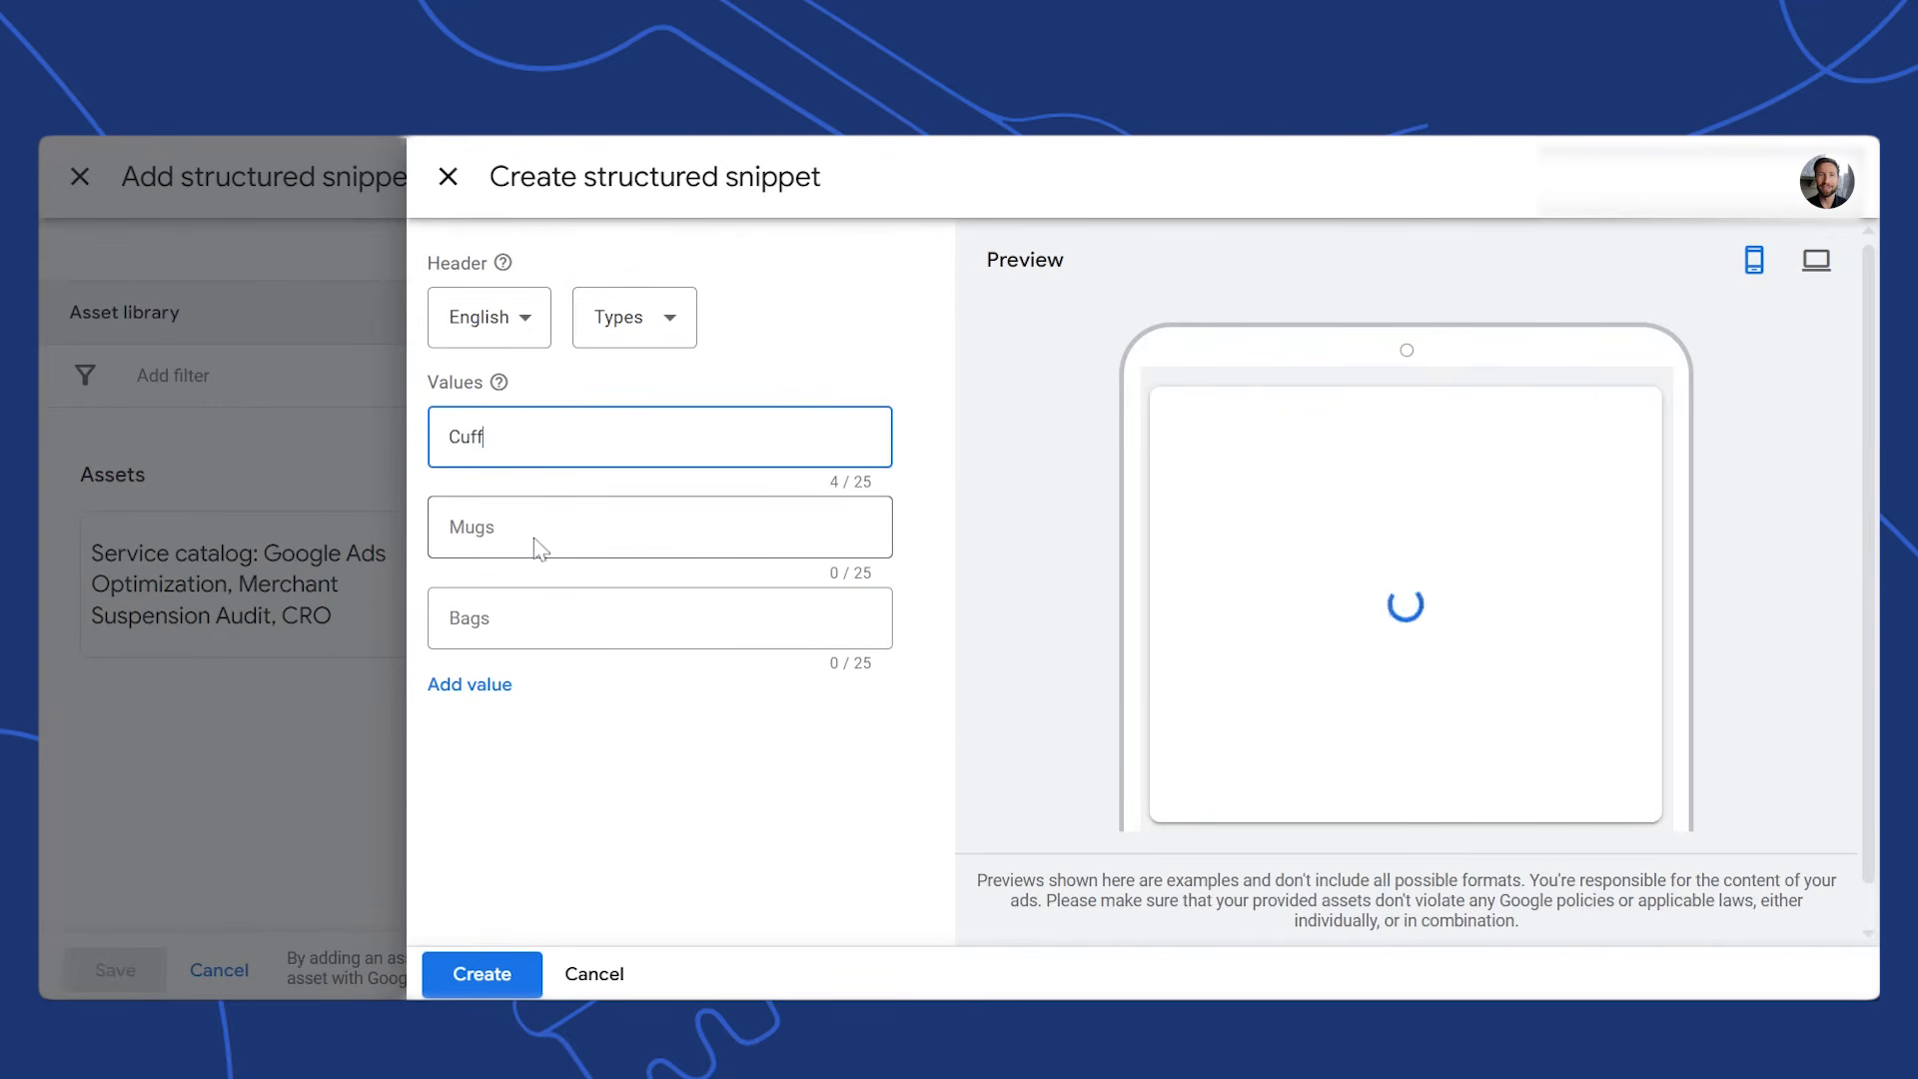
pyautogui.click(536, 541)
pyautogui.write('Chain')
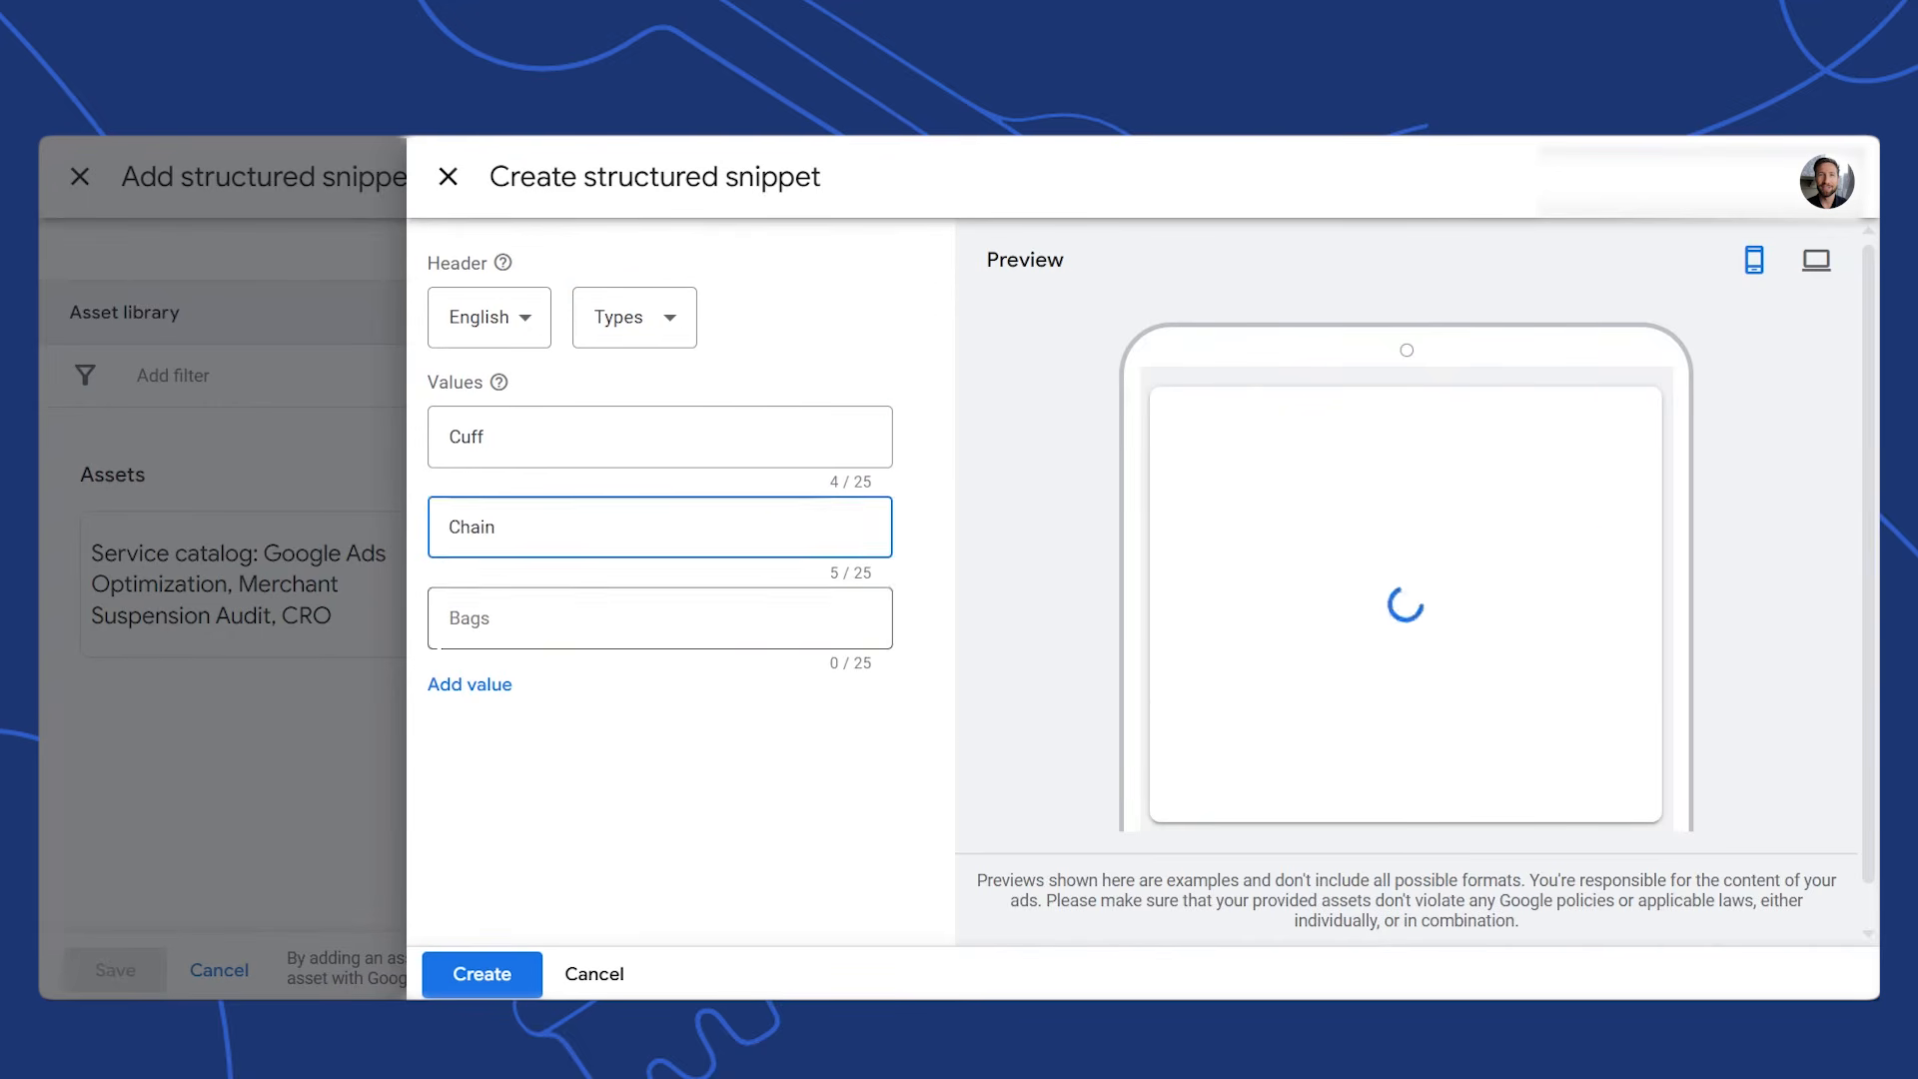
pyautogui.click(535, 619)
pyautogui.write('Beaded')
pyautogui.click(471, 685)
pyautogui.click(596, 700)
pyautogui.write('Custom Engrav')
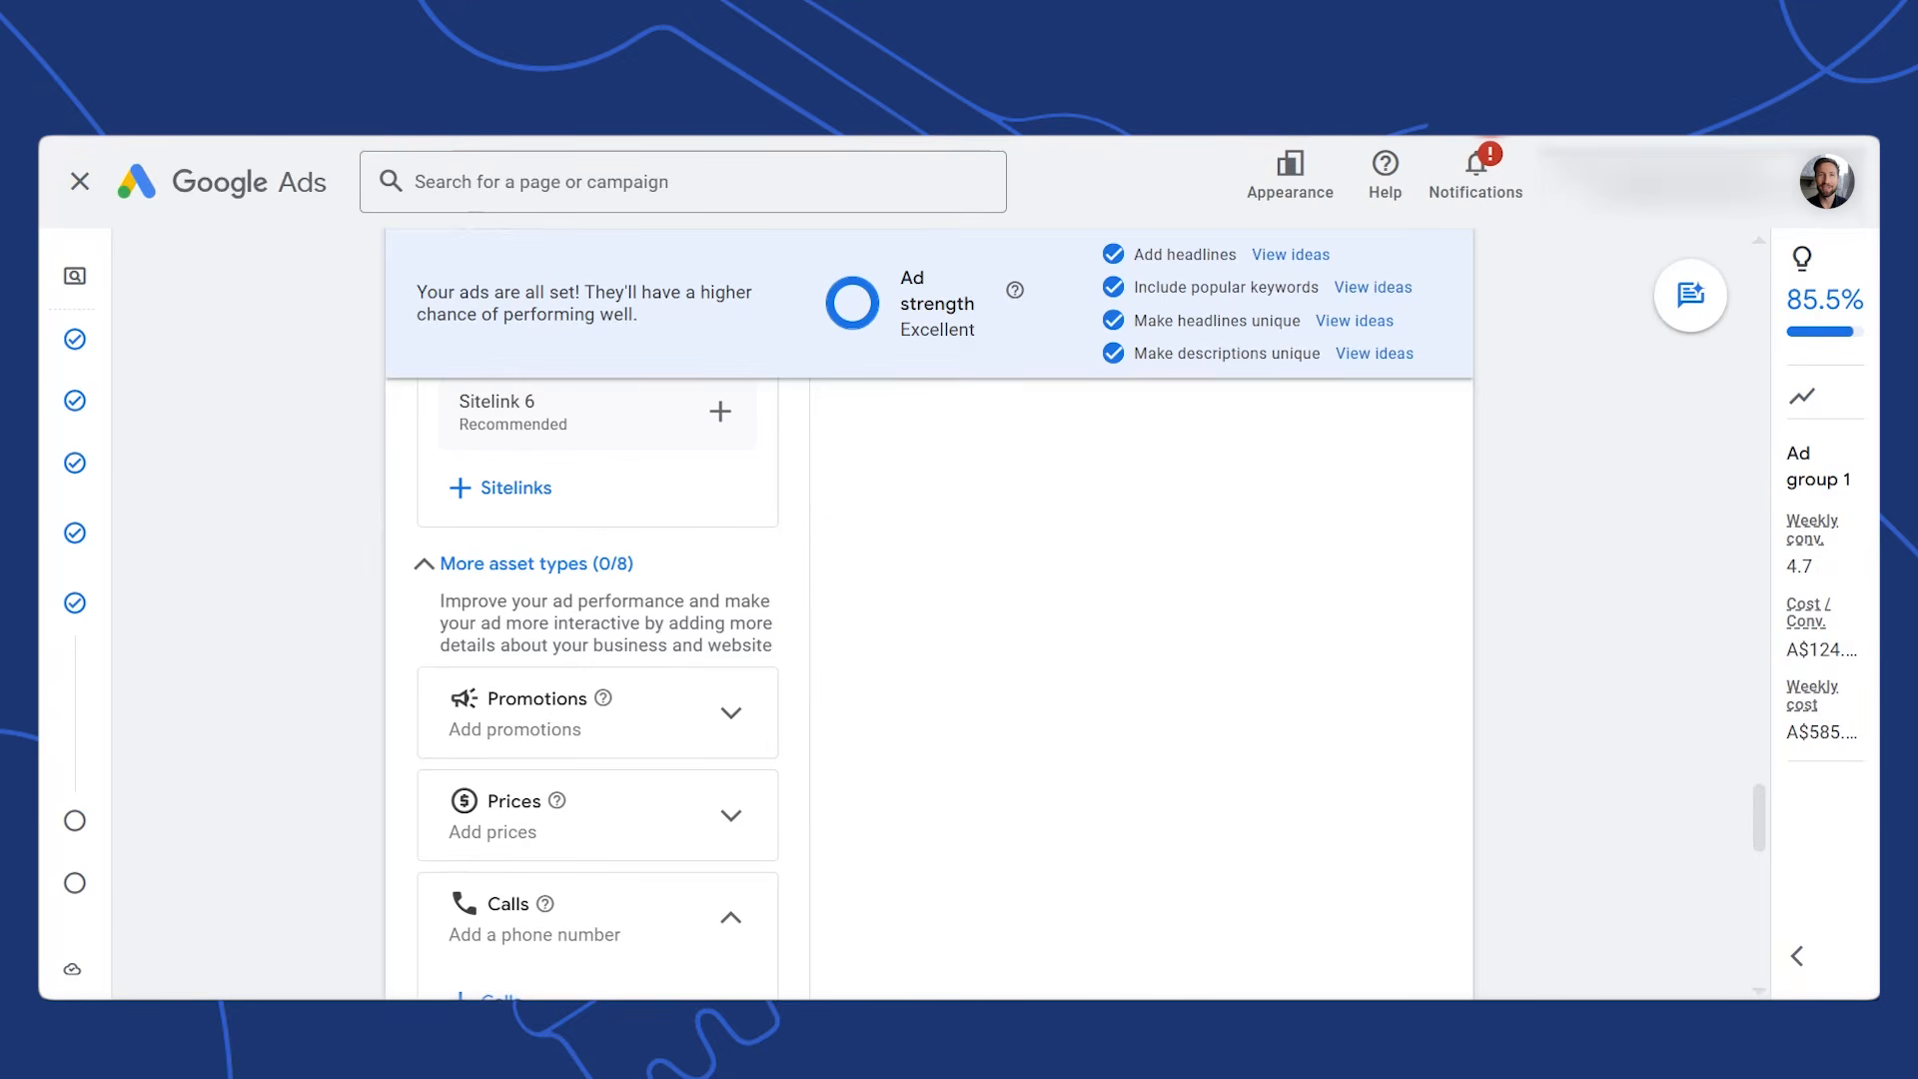
# Start a new price asset of type Product categories
pyautogui.click(724, 804)
pyautogui.click(521, 899)
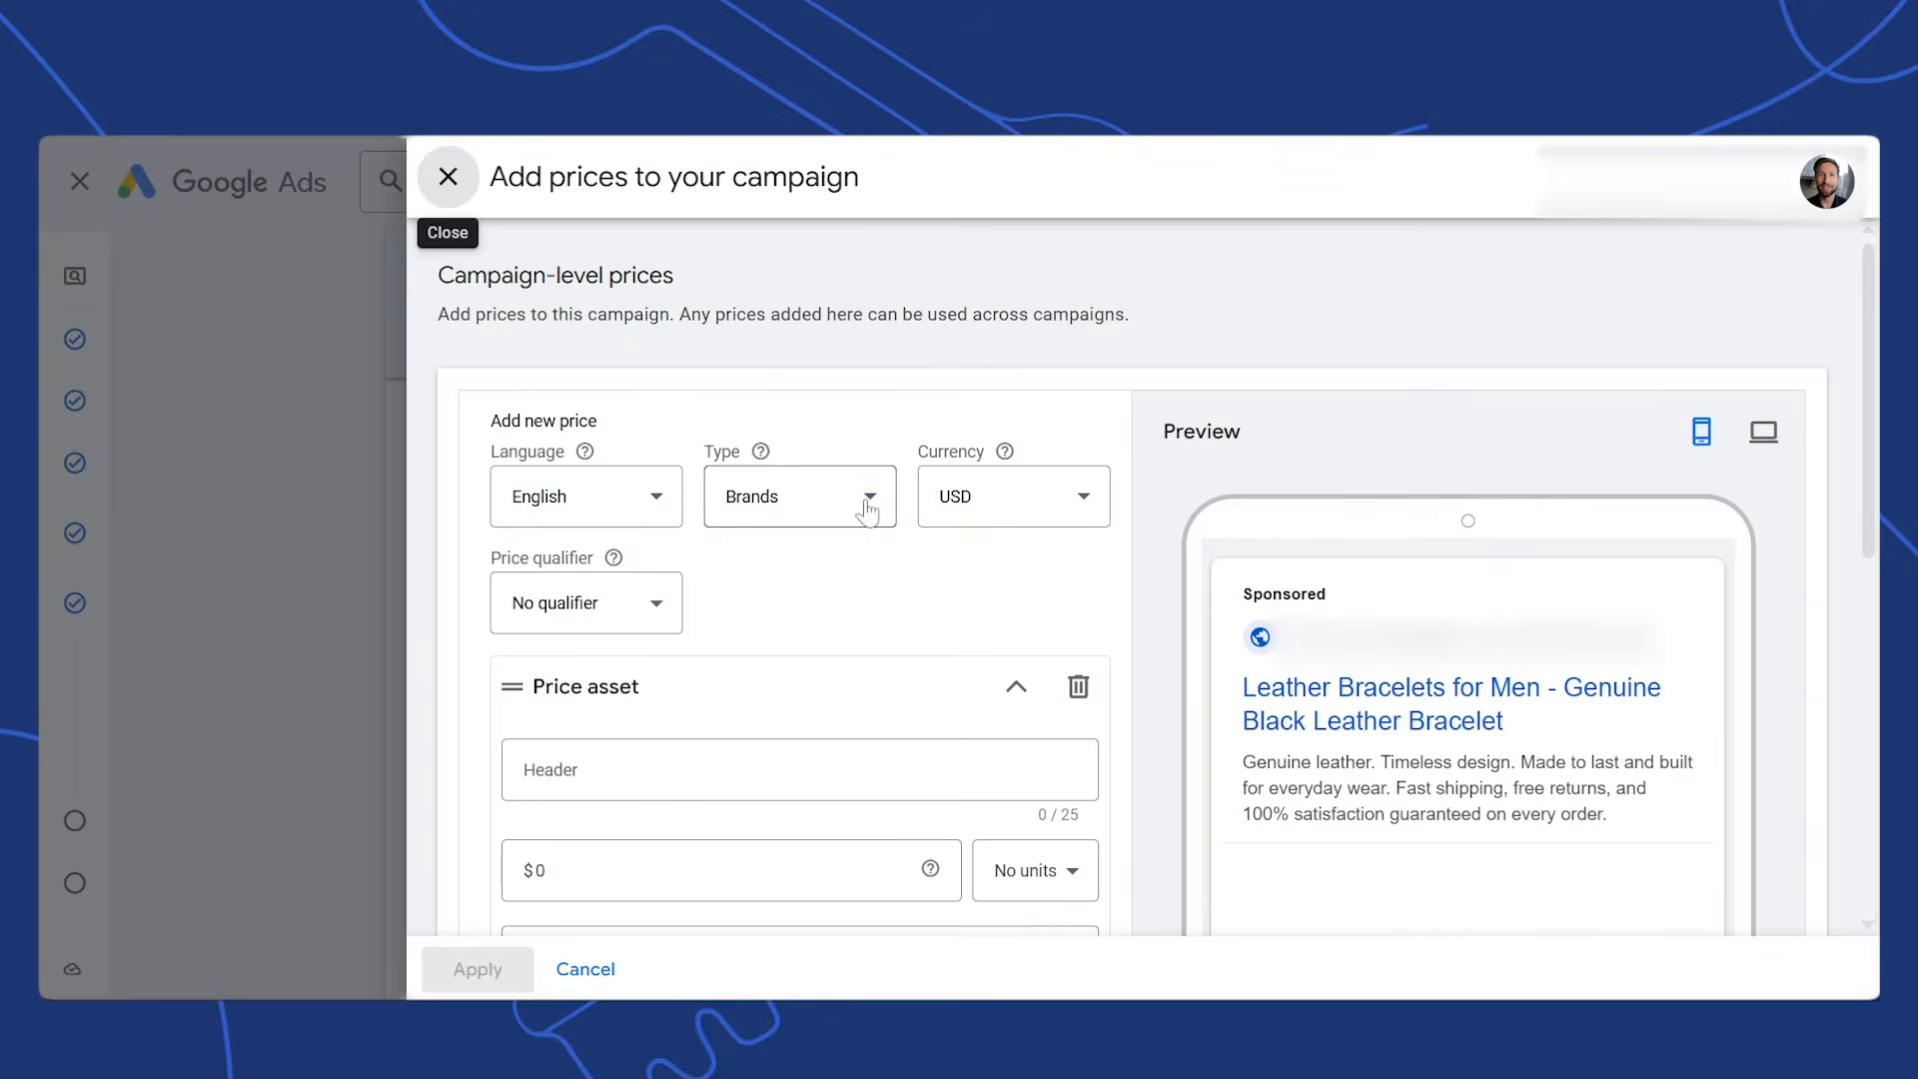
pyautogui.click(867, 511)
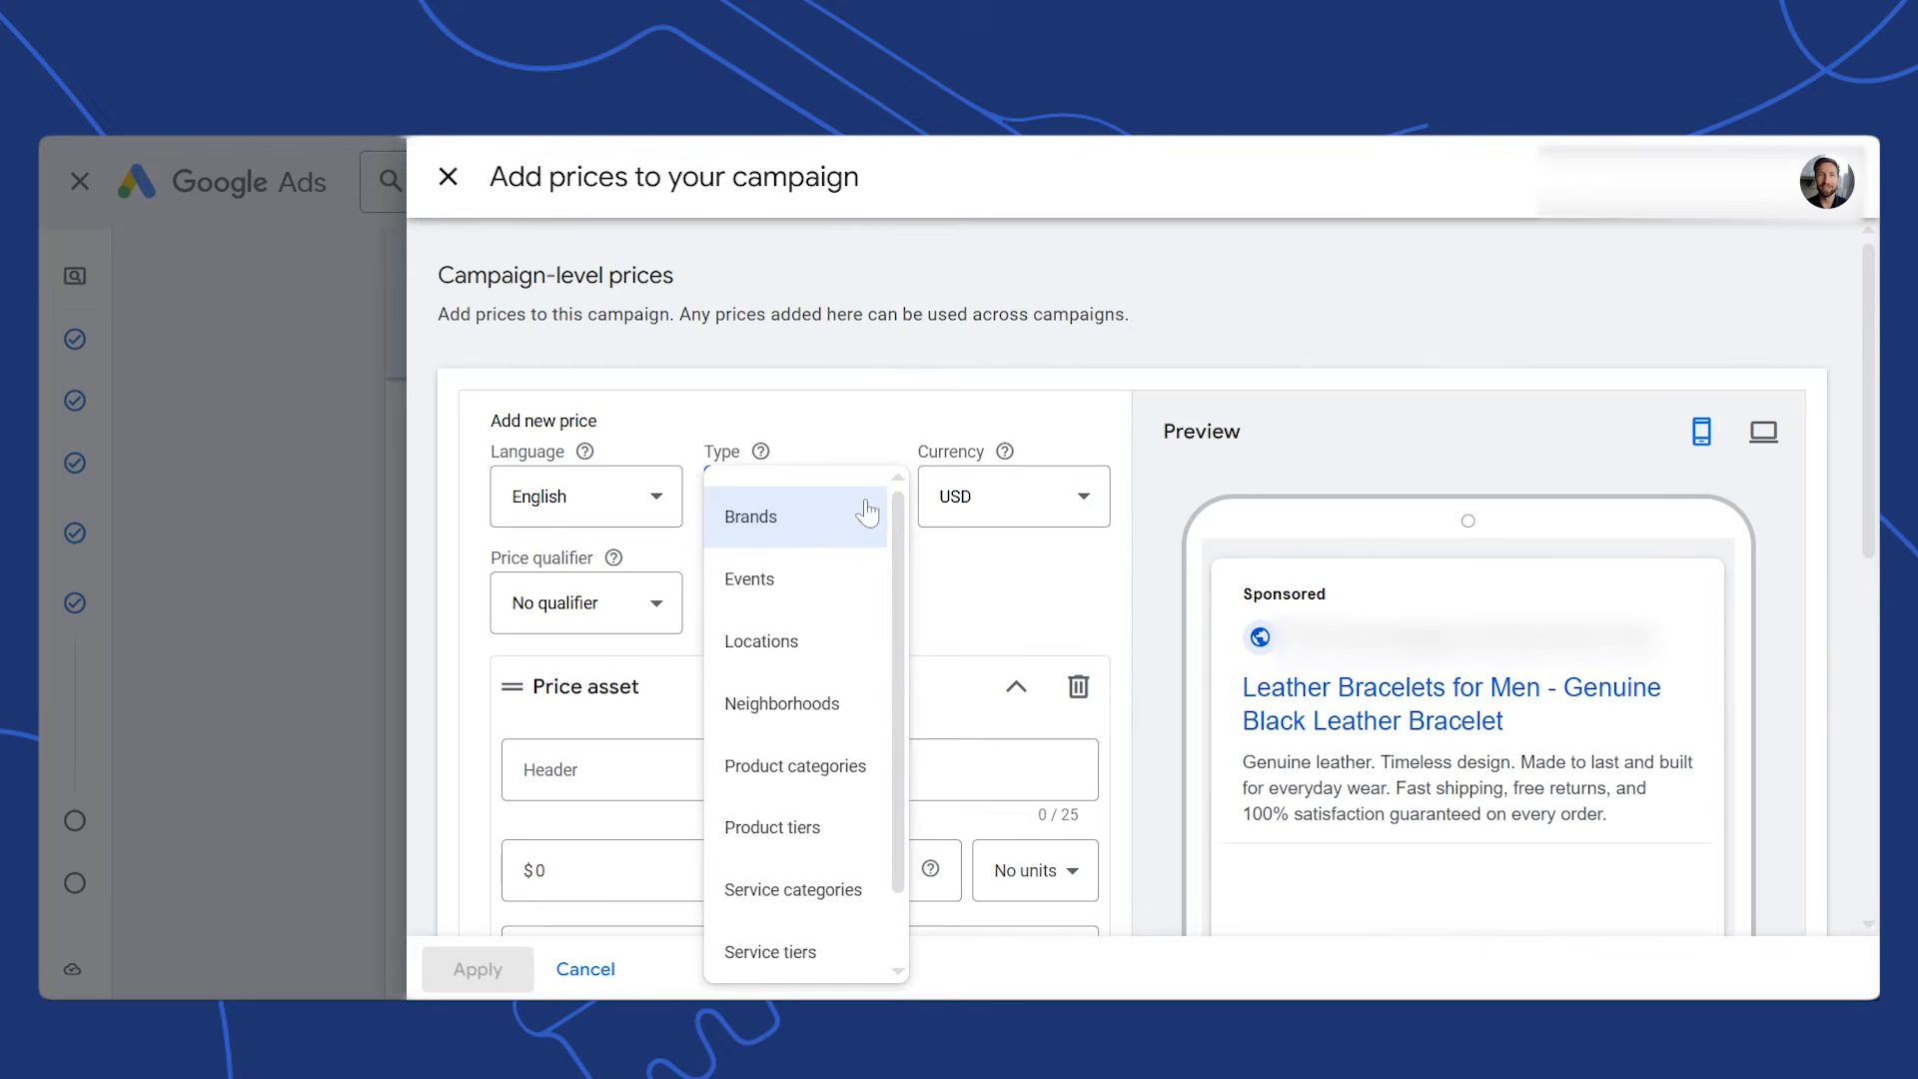
pyautogui.click(837, 775)
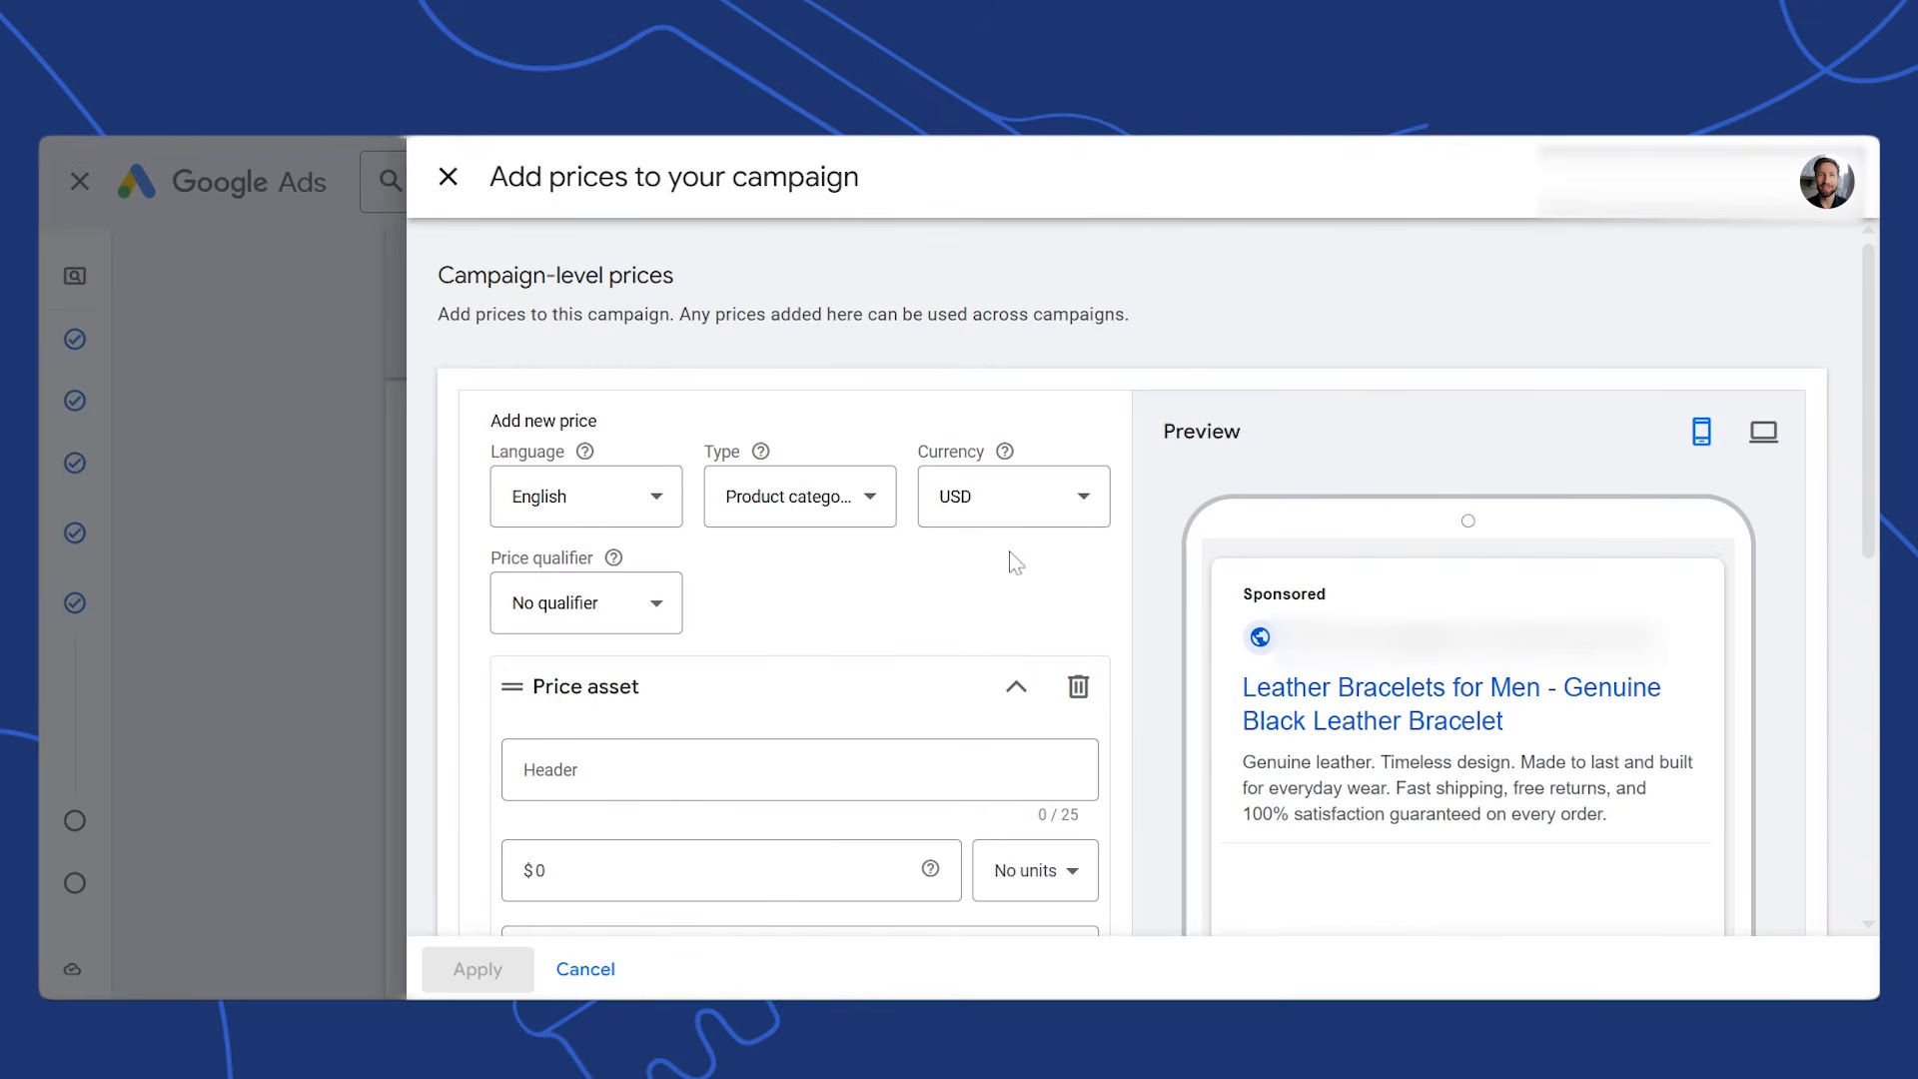
pyautogui.scroll(-2, 1014, 559)
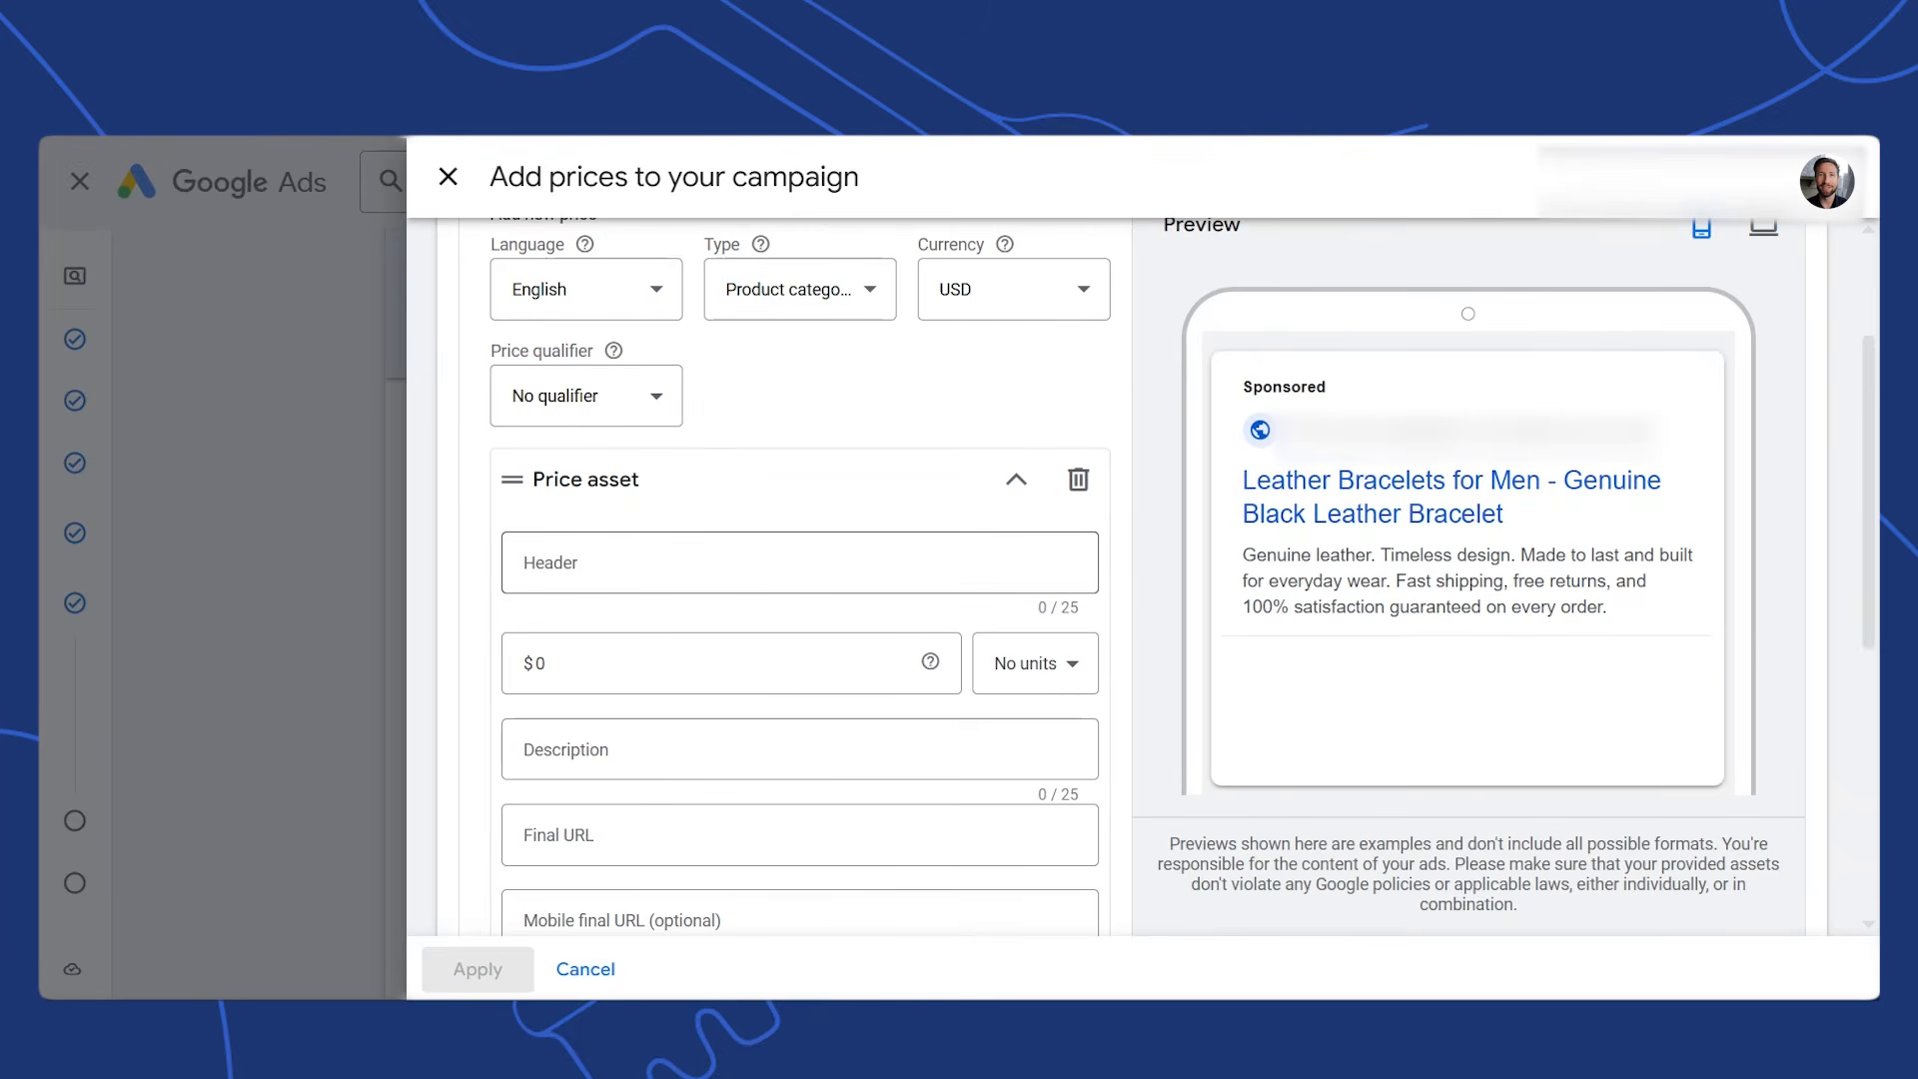
# Enter Cuff Bracelets at 49 with description 'Modern minimalist designs' and finish the price
pyautogui.click(799, 562)
pyautogui.write('Cuff Bracelets')
pyautogui.click(648, 658)
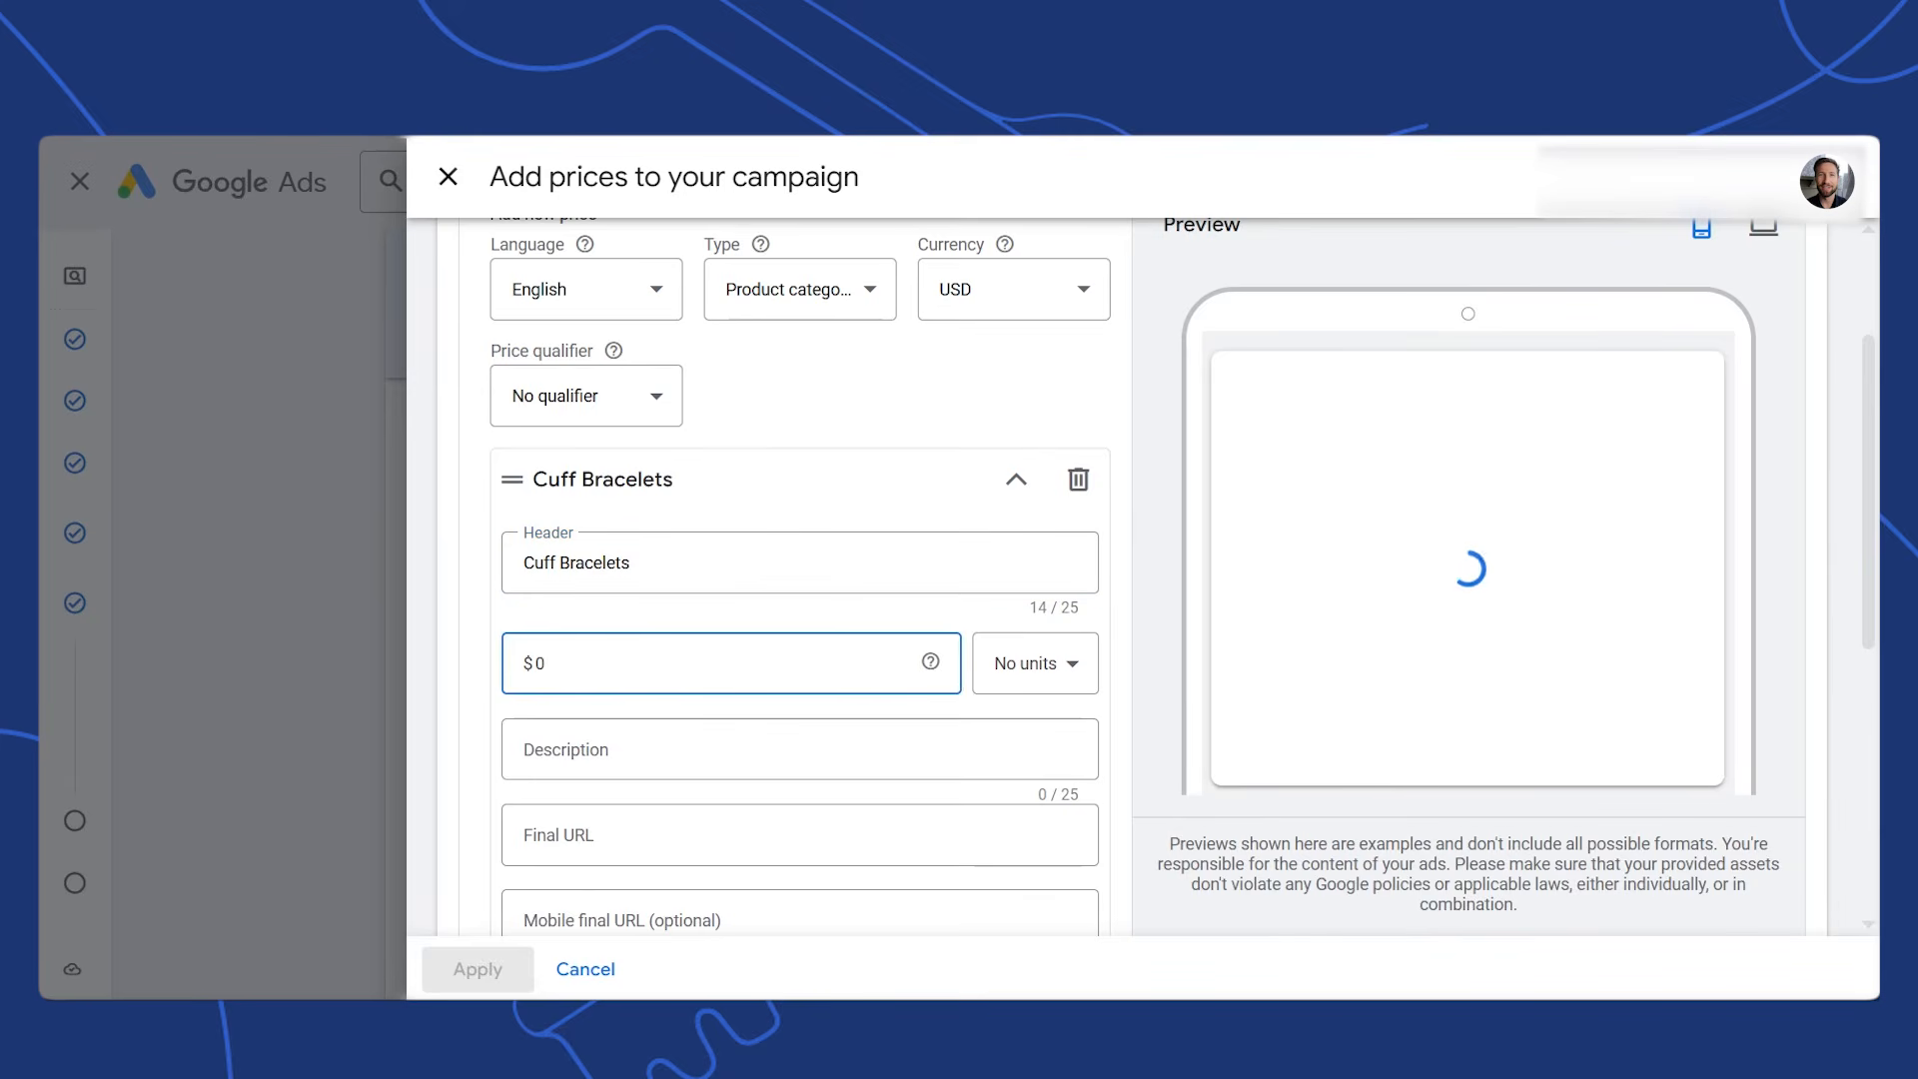
pyautogui.press('BackSpace')
pyautogui.write('49')
pyautogui.click(668, 771)
pyautogui.write('Modern mini')
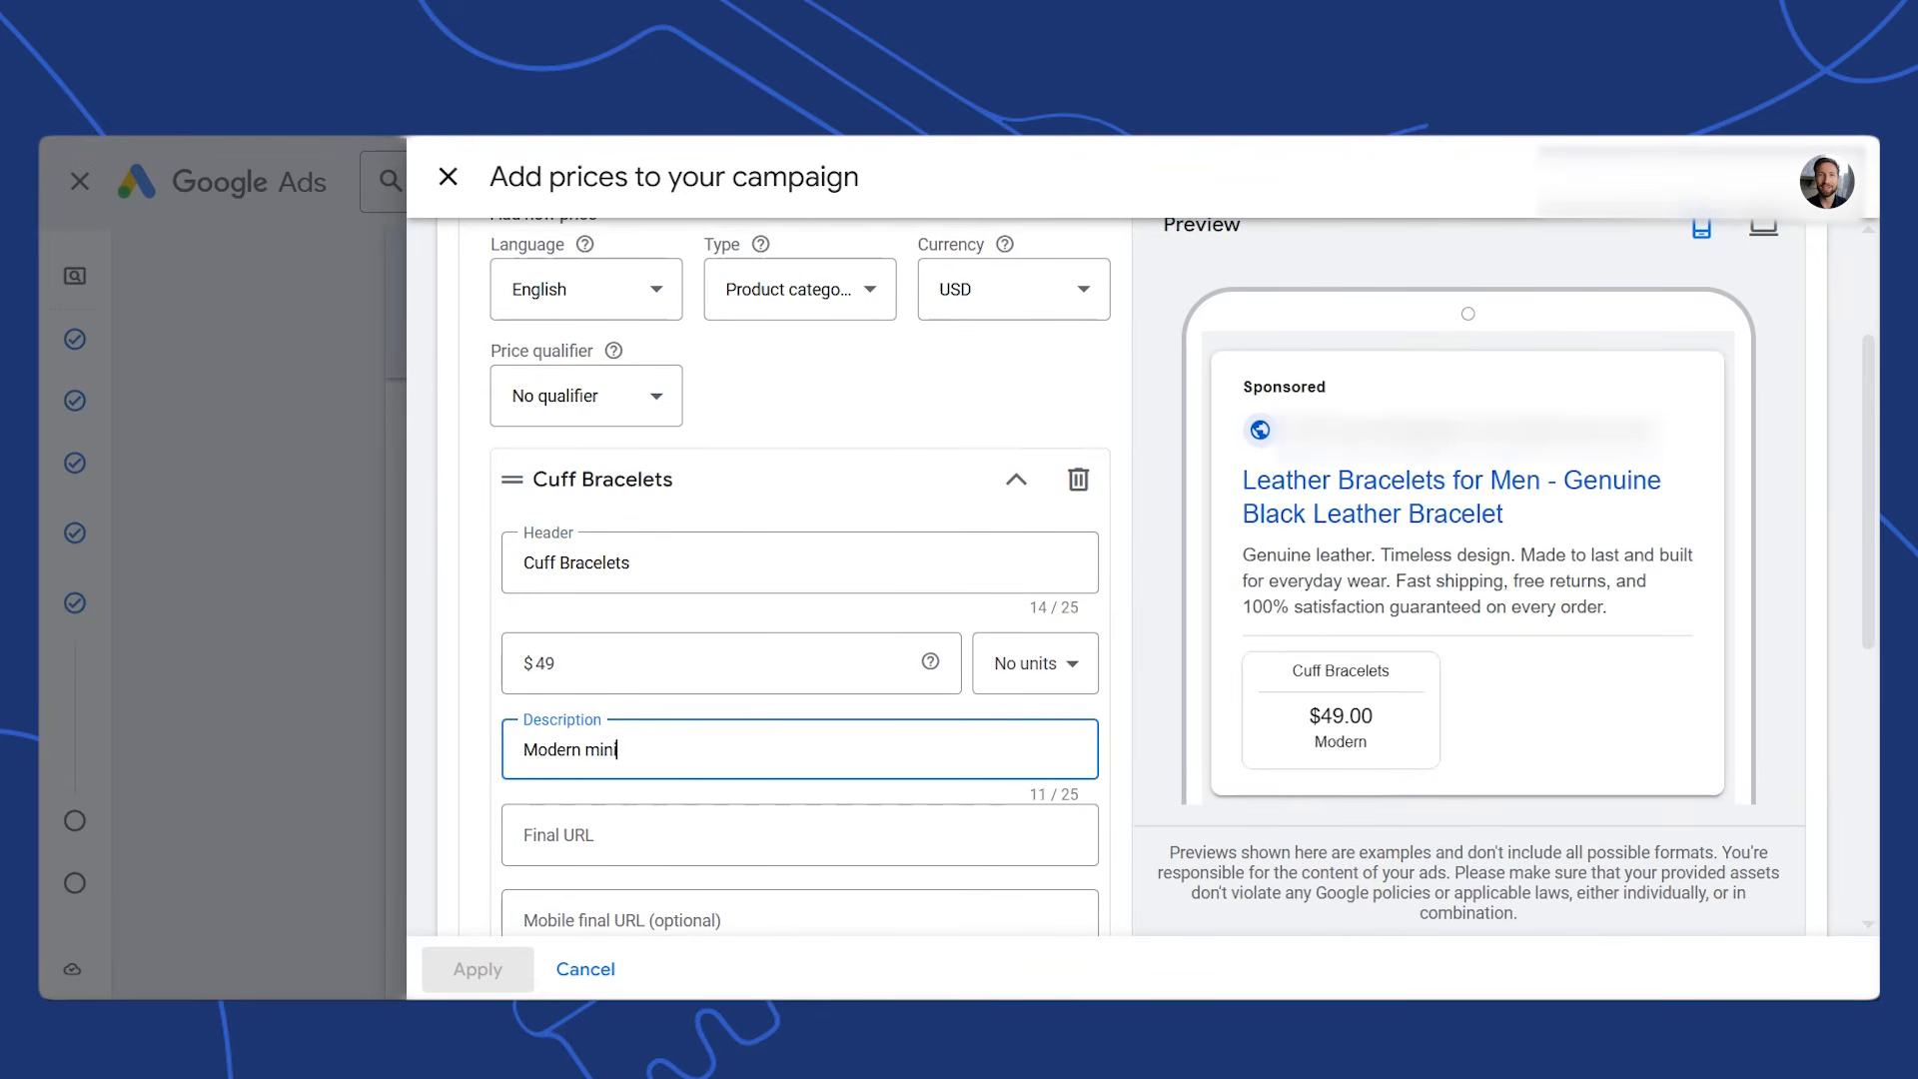
pyautogui.write('malist designs')
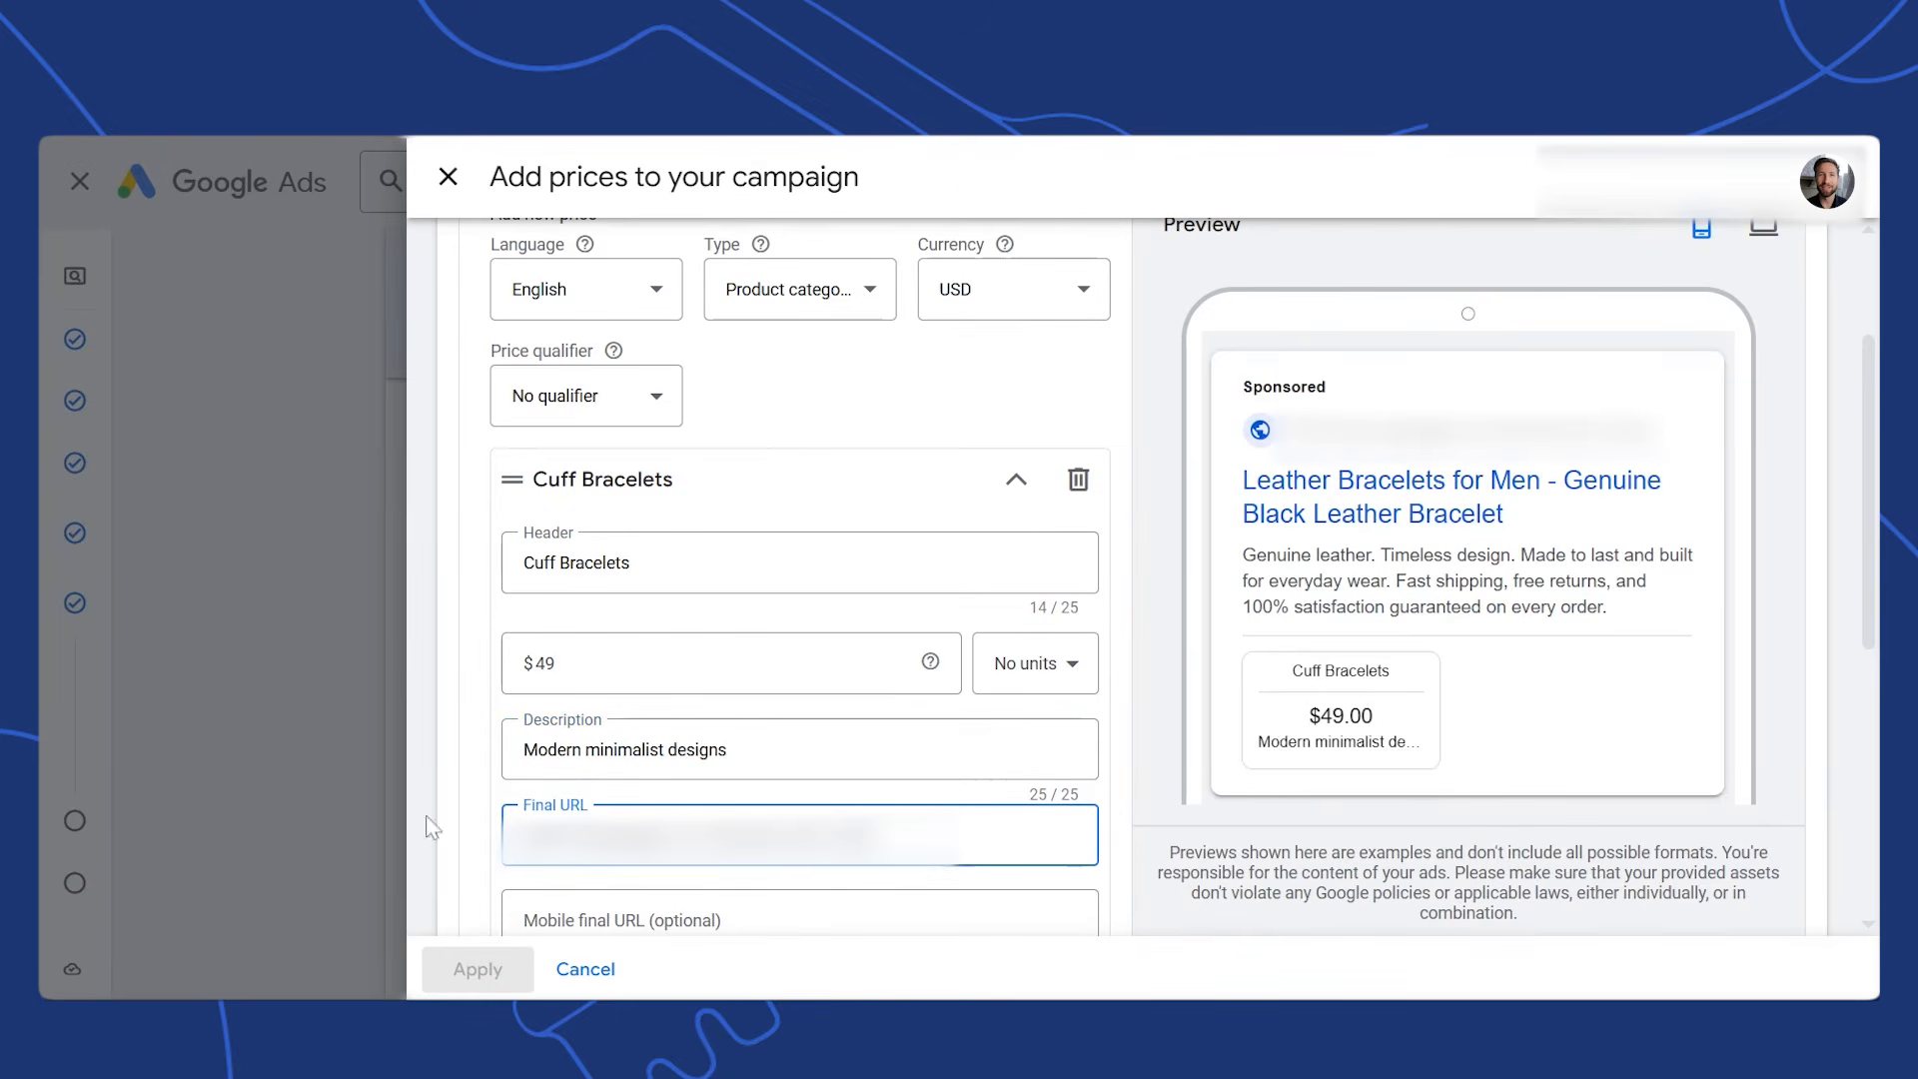
pyautogui.moveTo(1866, 484); pyautogui.dragTo(1841, 689)
pyautogui.scroll(-1, 1846, 699)
pyautogui.click(1017, 565)
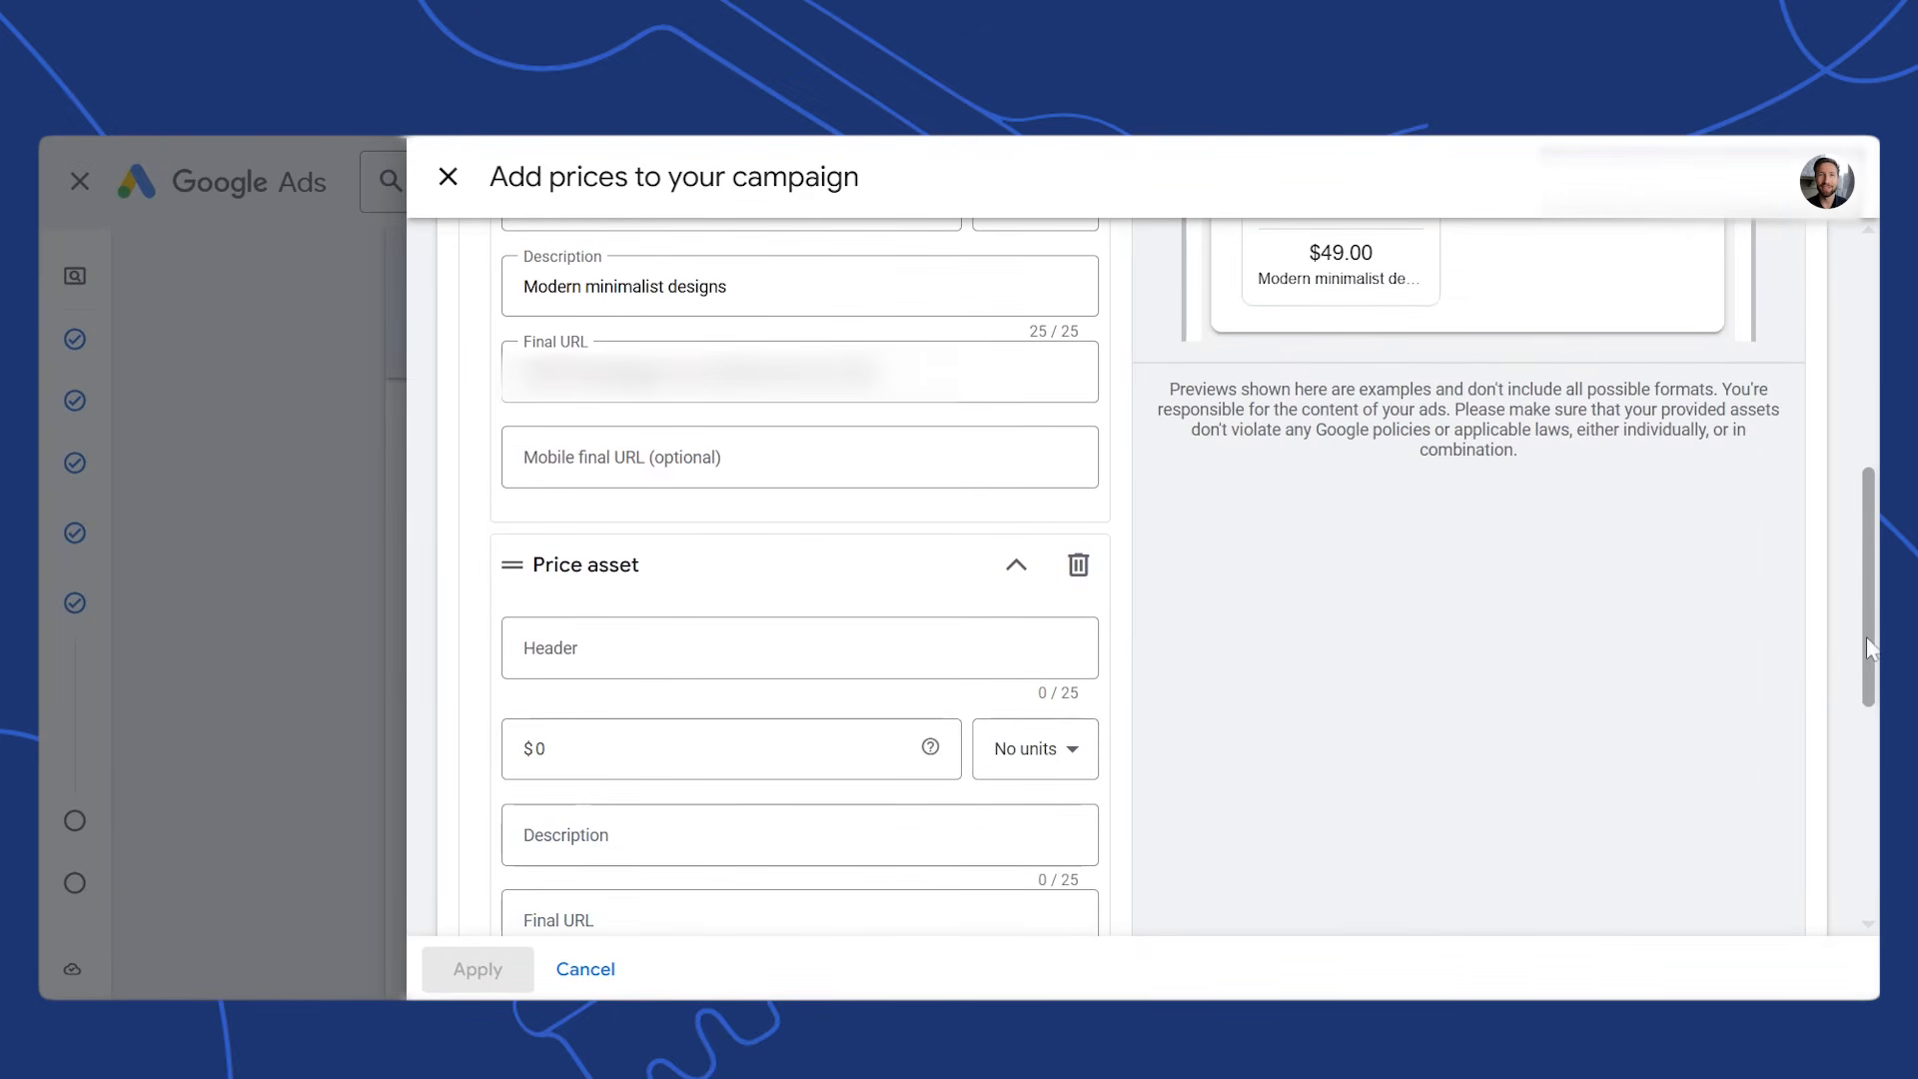
pyautogui.moveTo(1870, 650); pyautogui.dragTo(1861, 879)
pyautogui.click(521, 868)
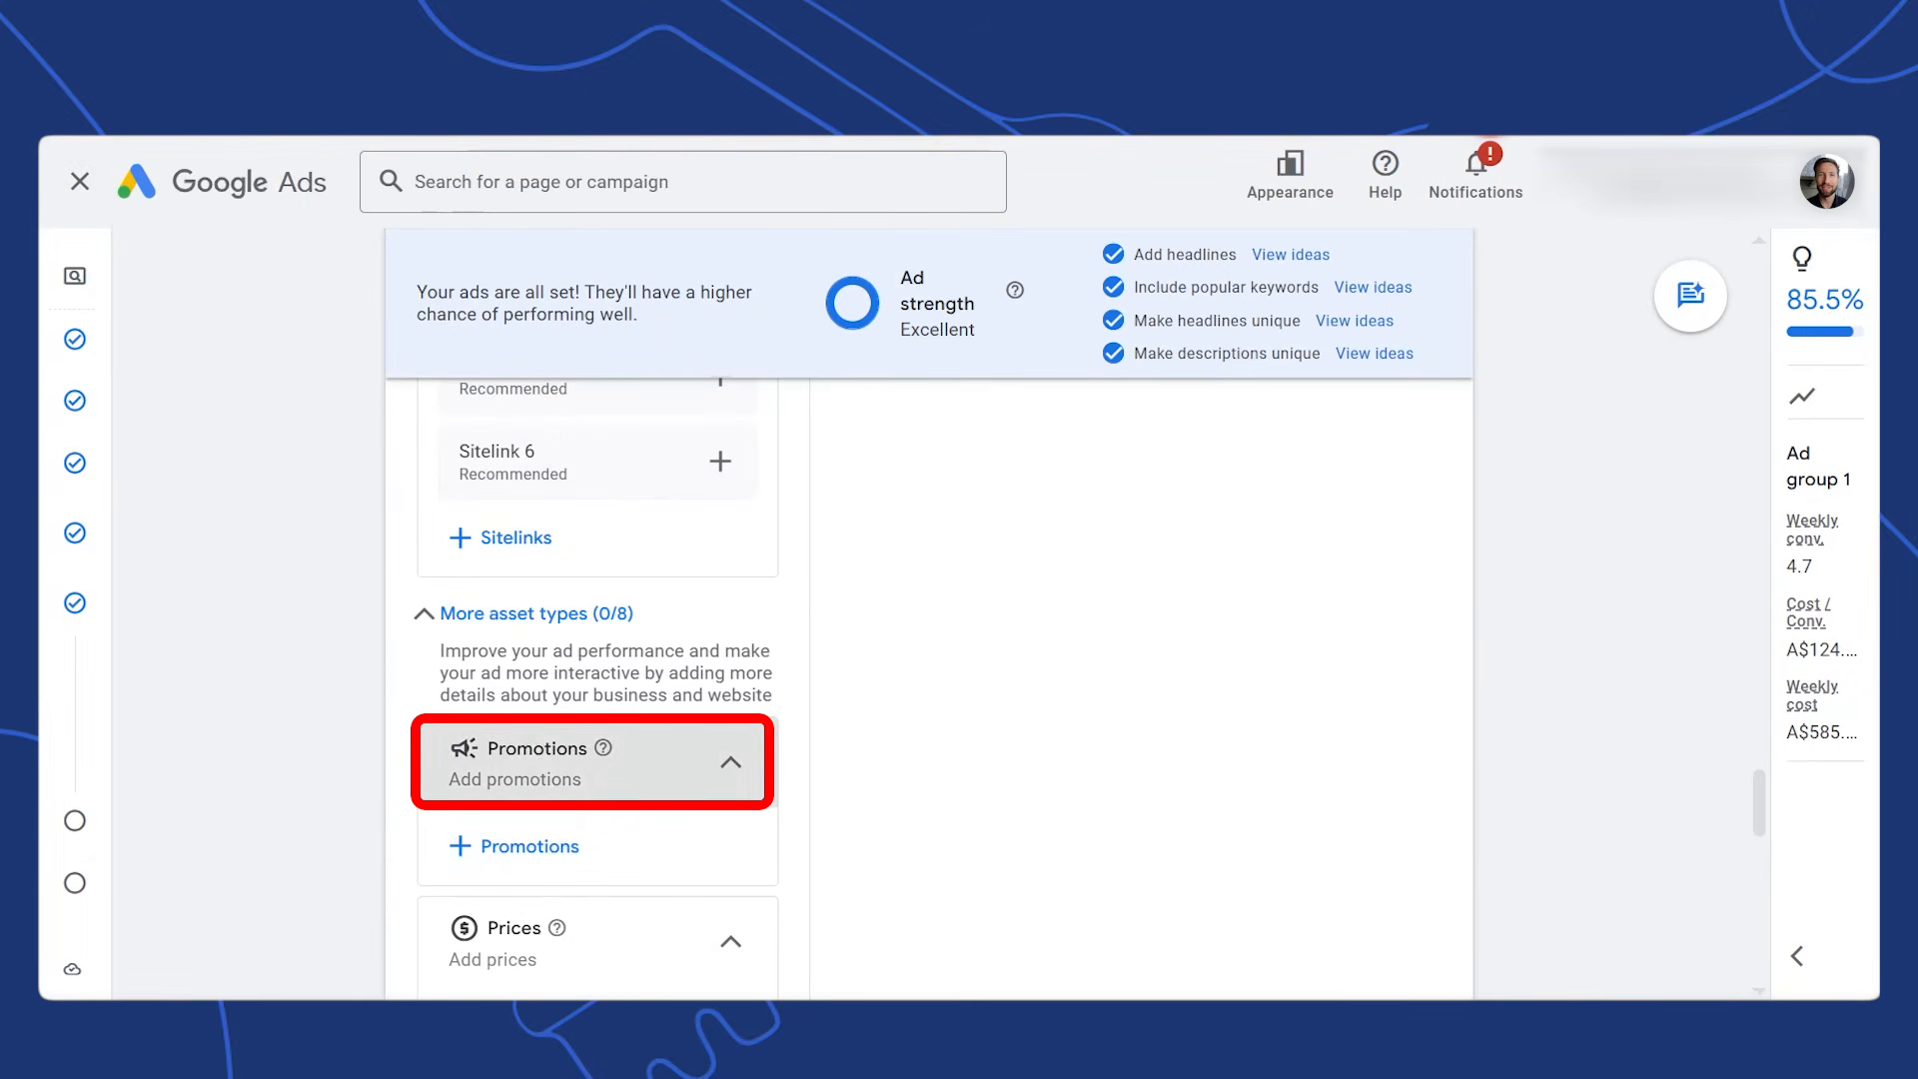
# Reveal the ad URL options and scroll through the finished ad
pyautogui.scroll(-6, 1064, 932)
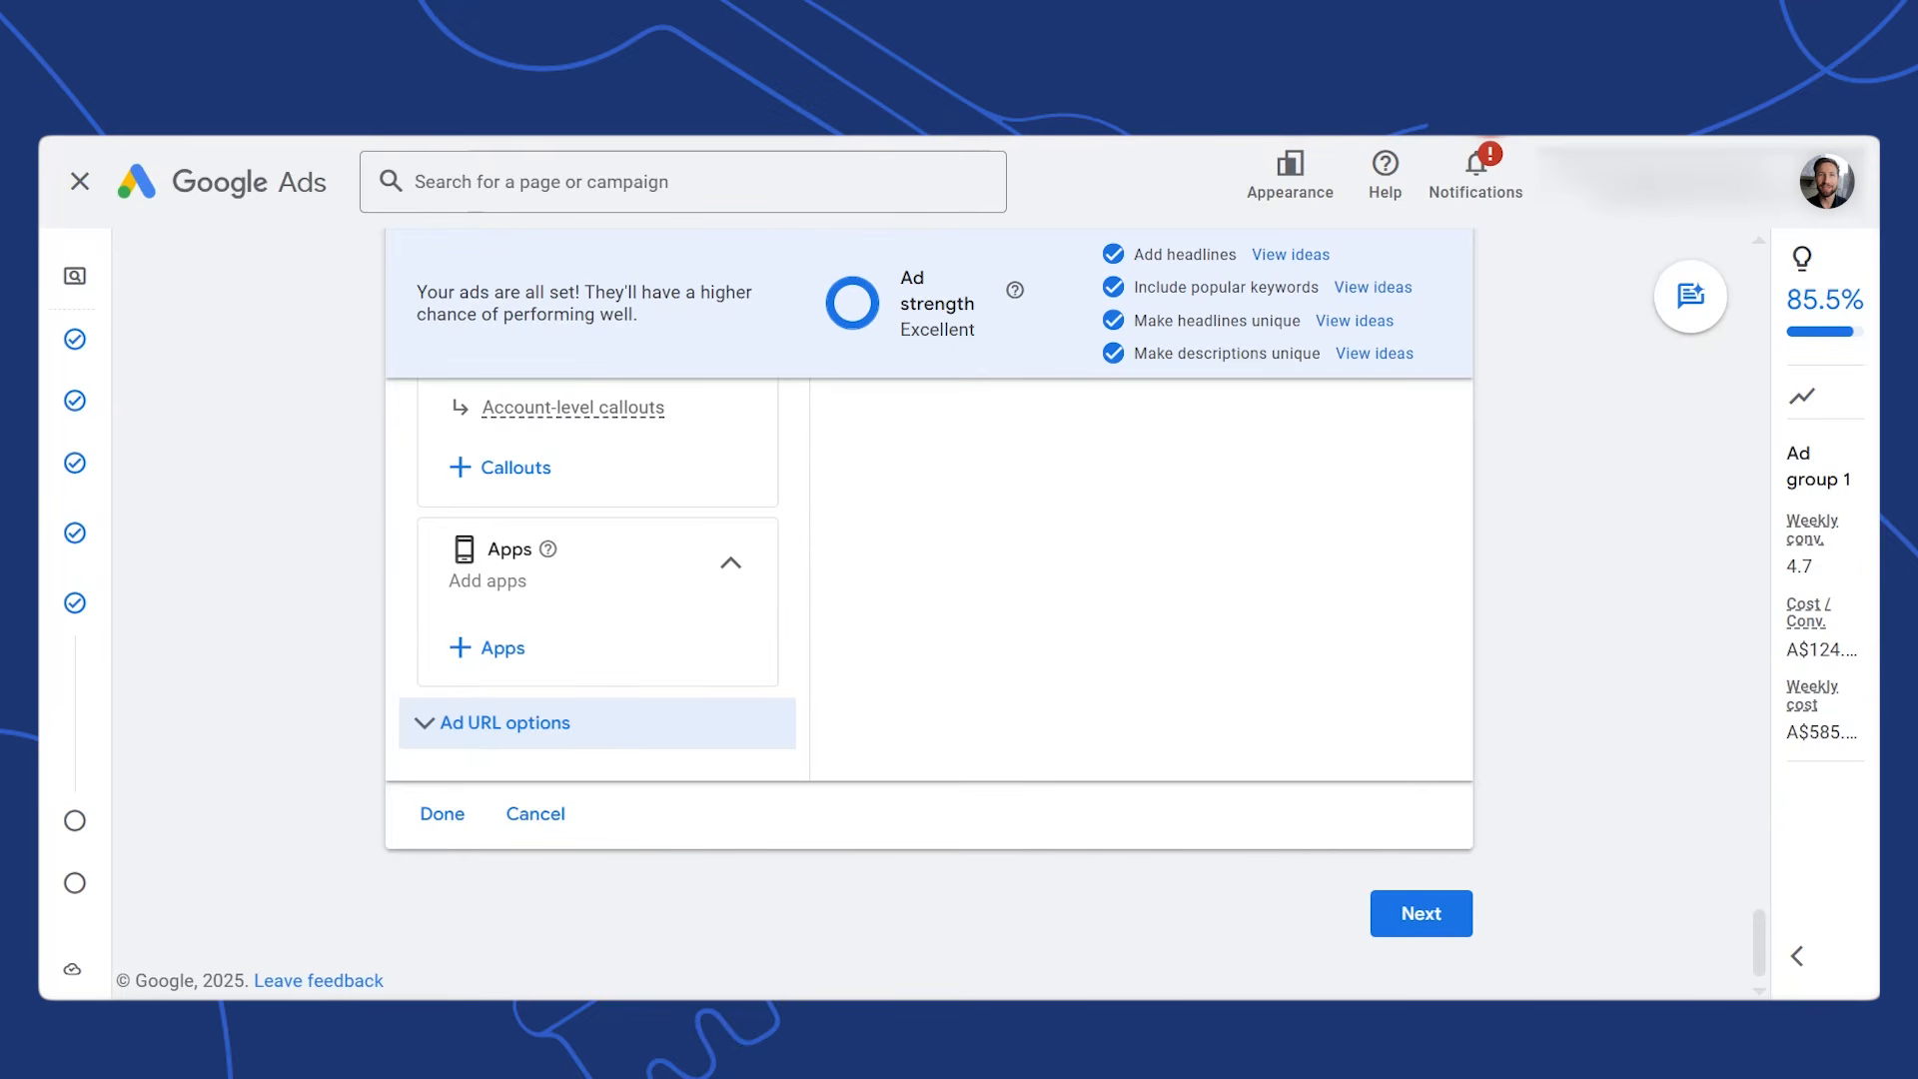
pyautogui.click(478, 734)
pyautogui.moveTo(1755, 884); pyautogui.dragTo(1755, 902)
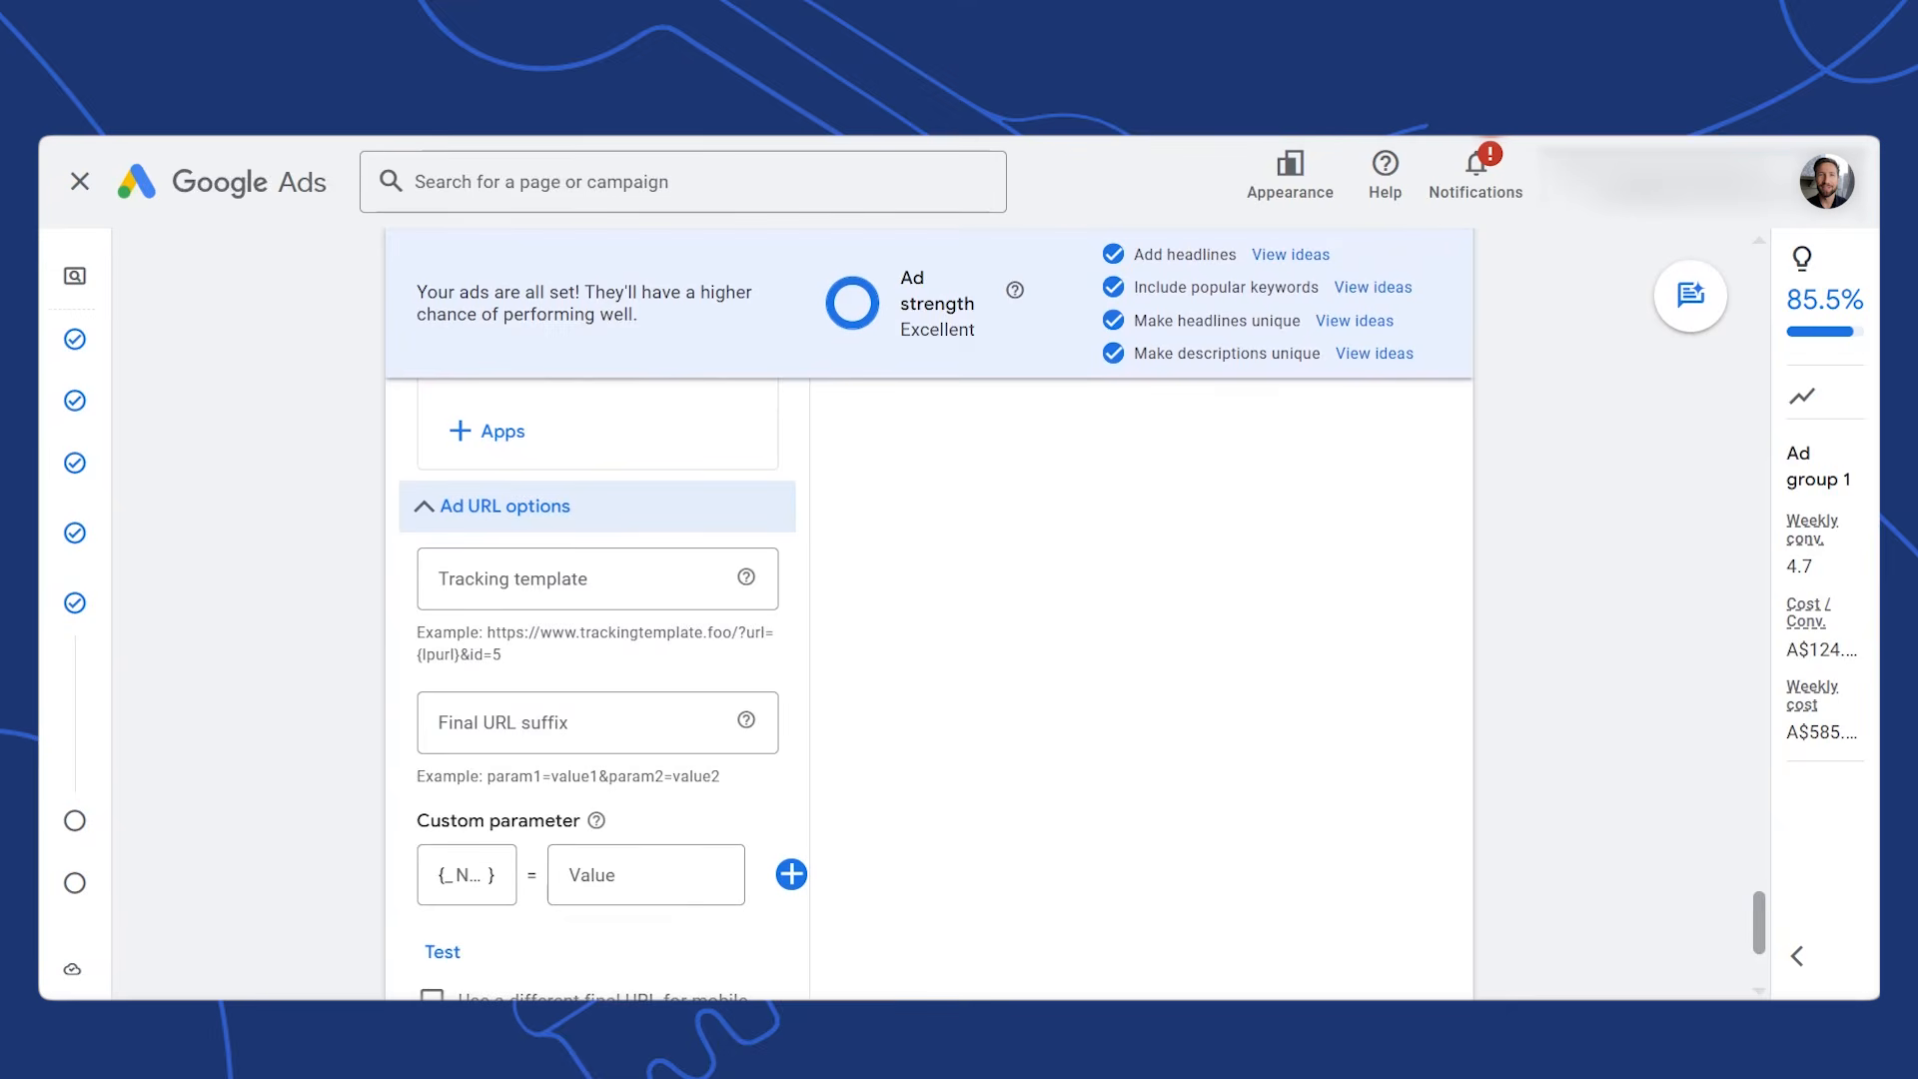
pyautogui.scroll(-3, 1619, 892)
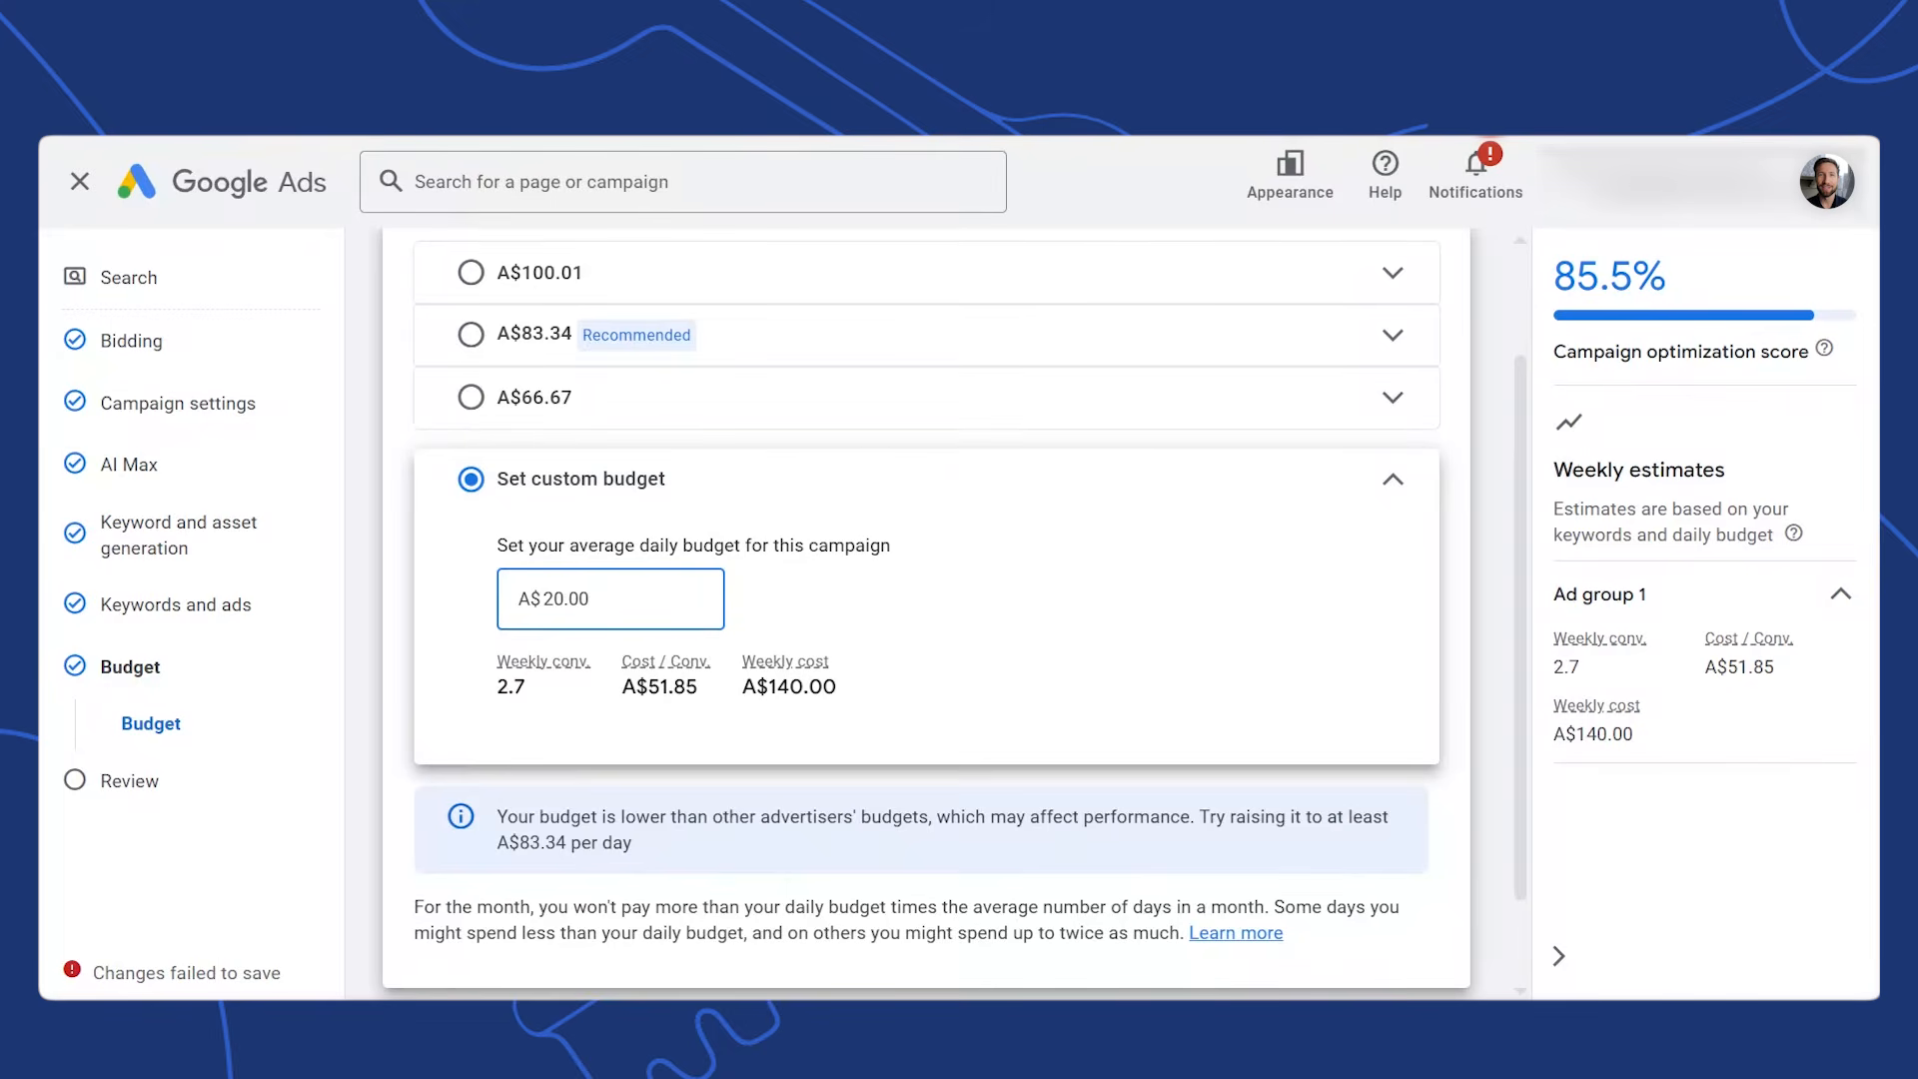
# Leave the Budget step and advance to the Review page to check the campaign is ready
pyautogui.scroll(-1, 1439, 939)
pyautogui.click(1445, 949)
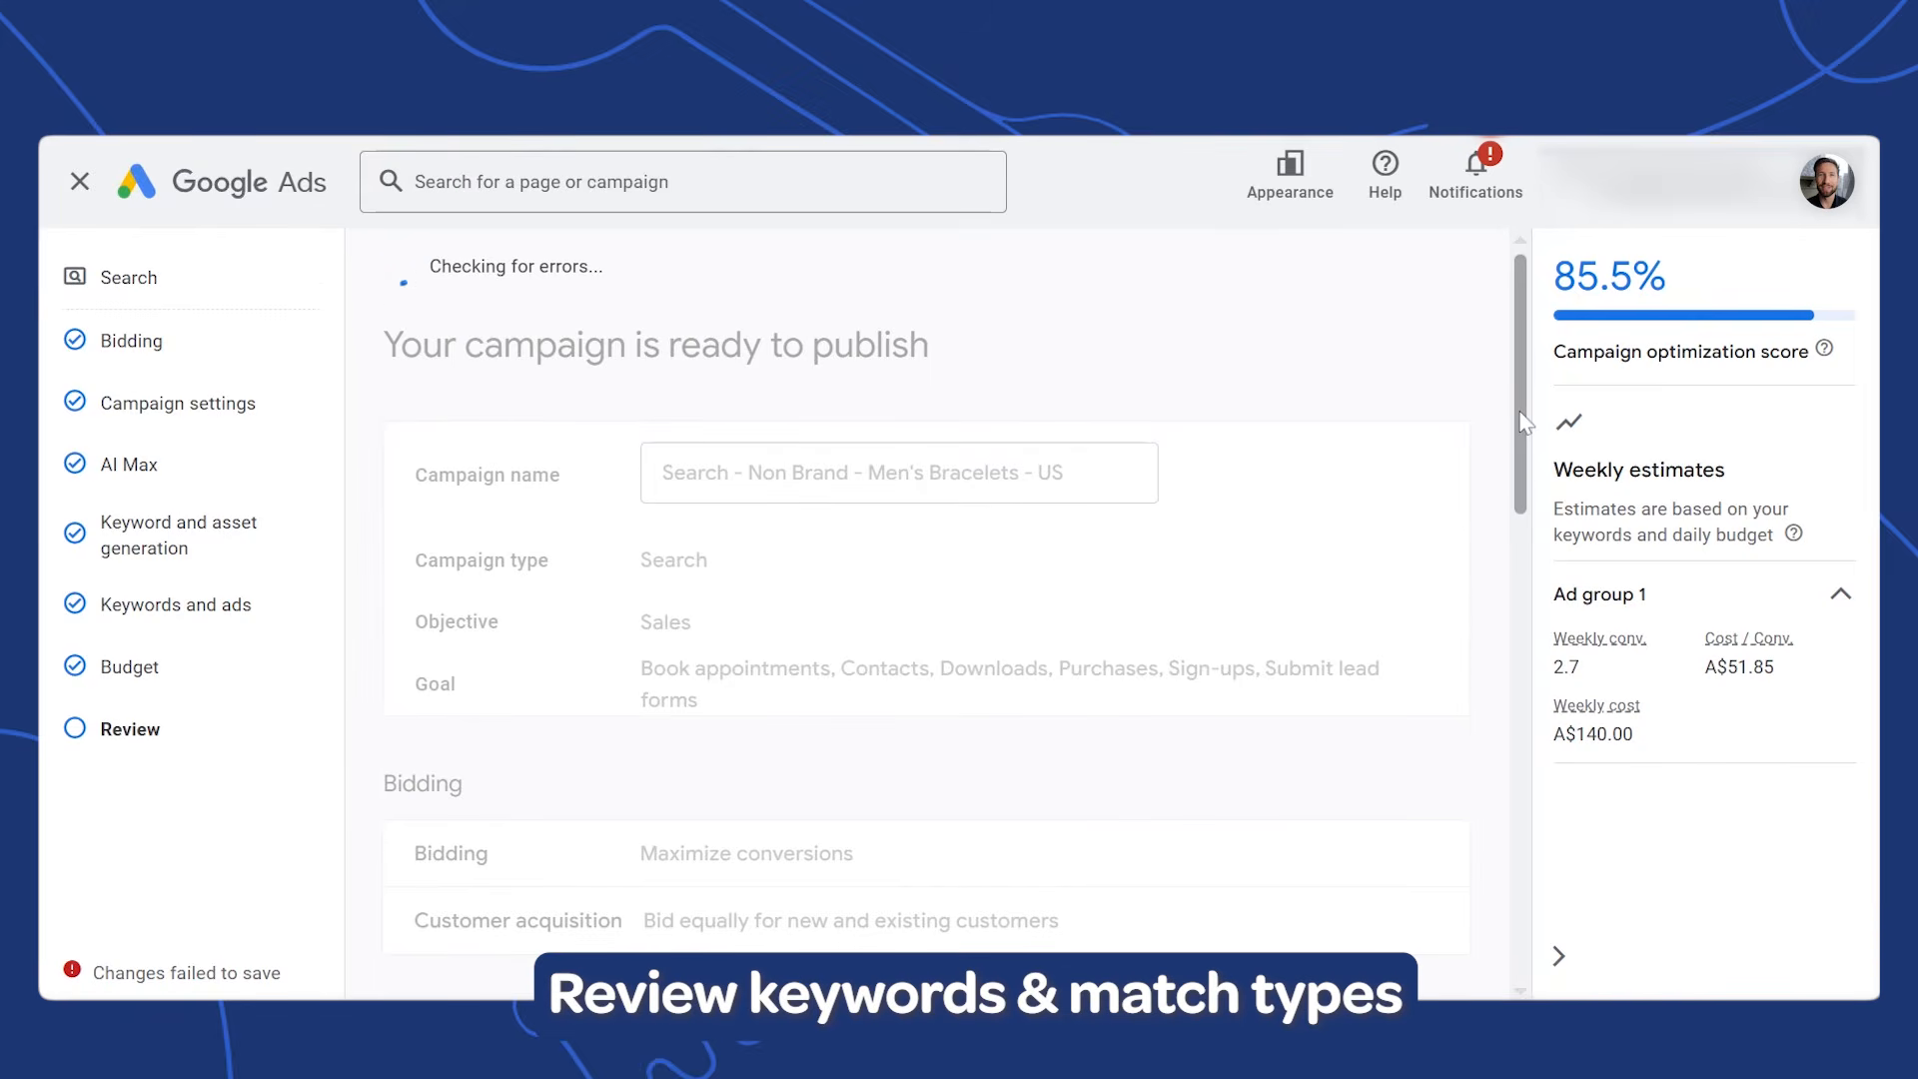
pyautogui.scroll(-2, 1523, 472)
pyautogui.moveTo(1522, 472); pyautogui.dragTo(1522, 529)
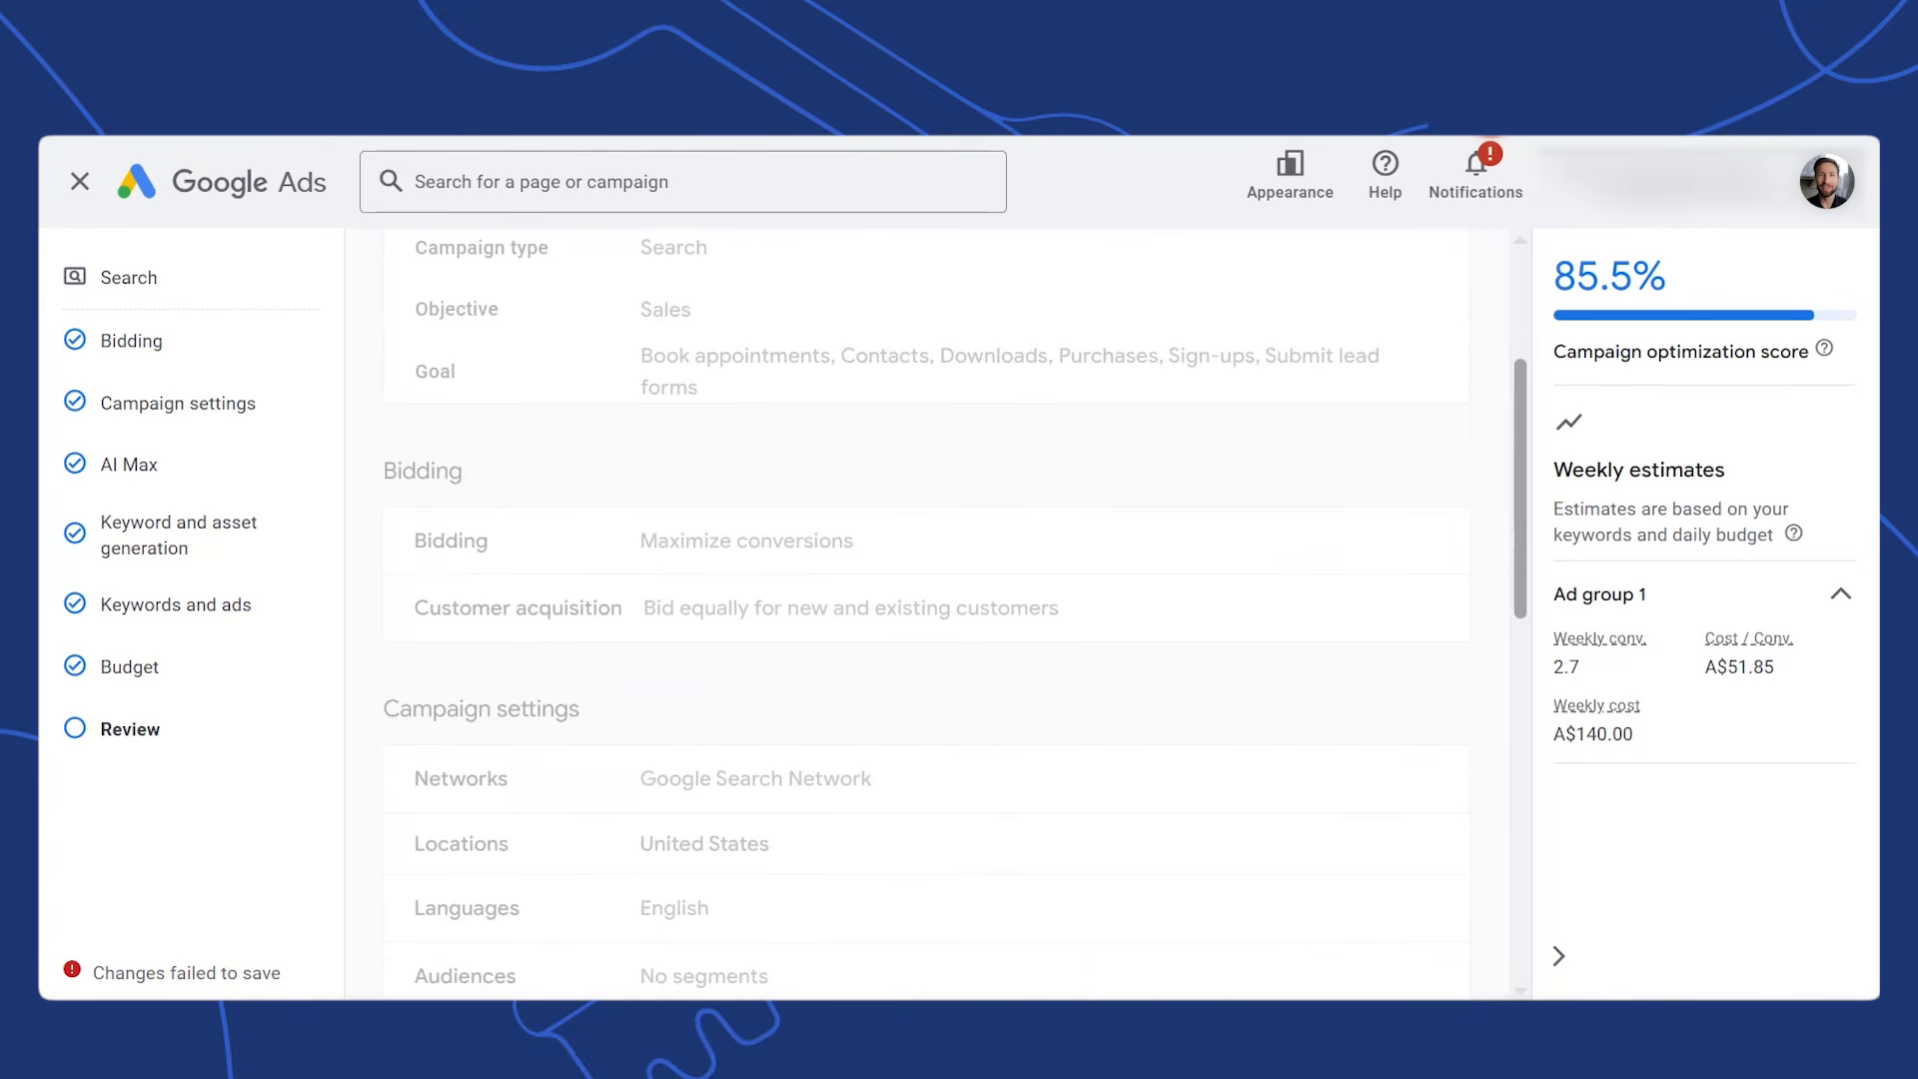
pyautogui.scroll(-10, 1509, 574)
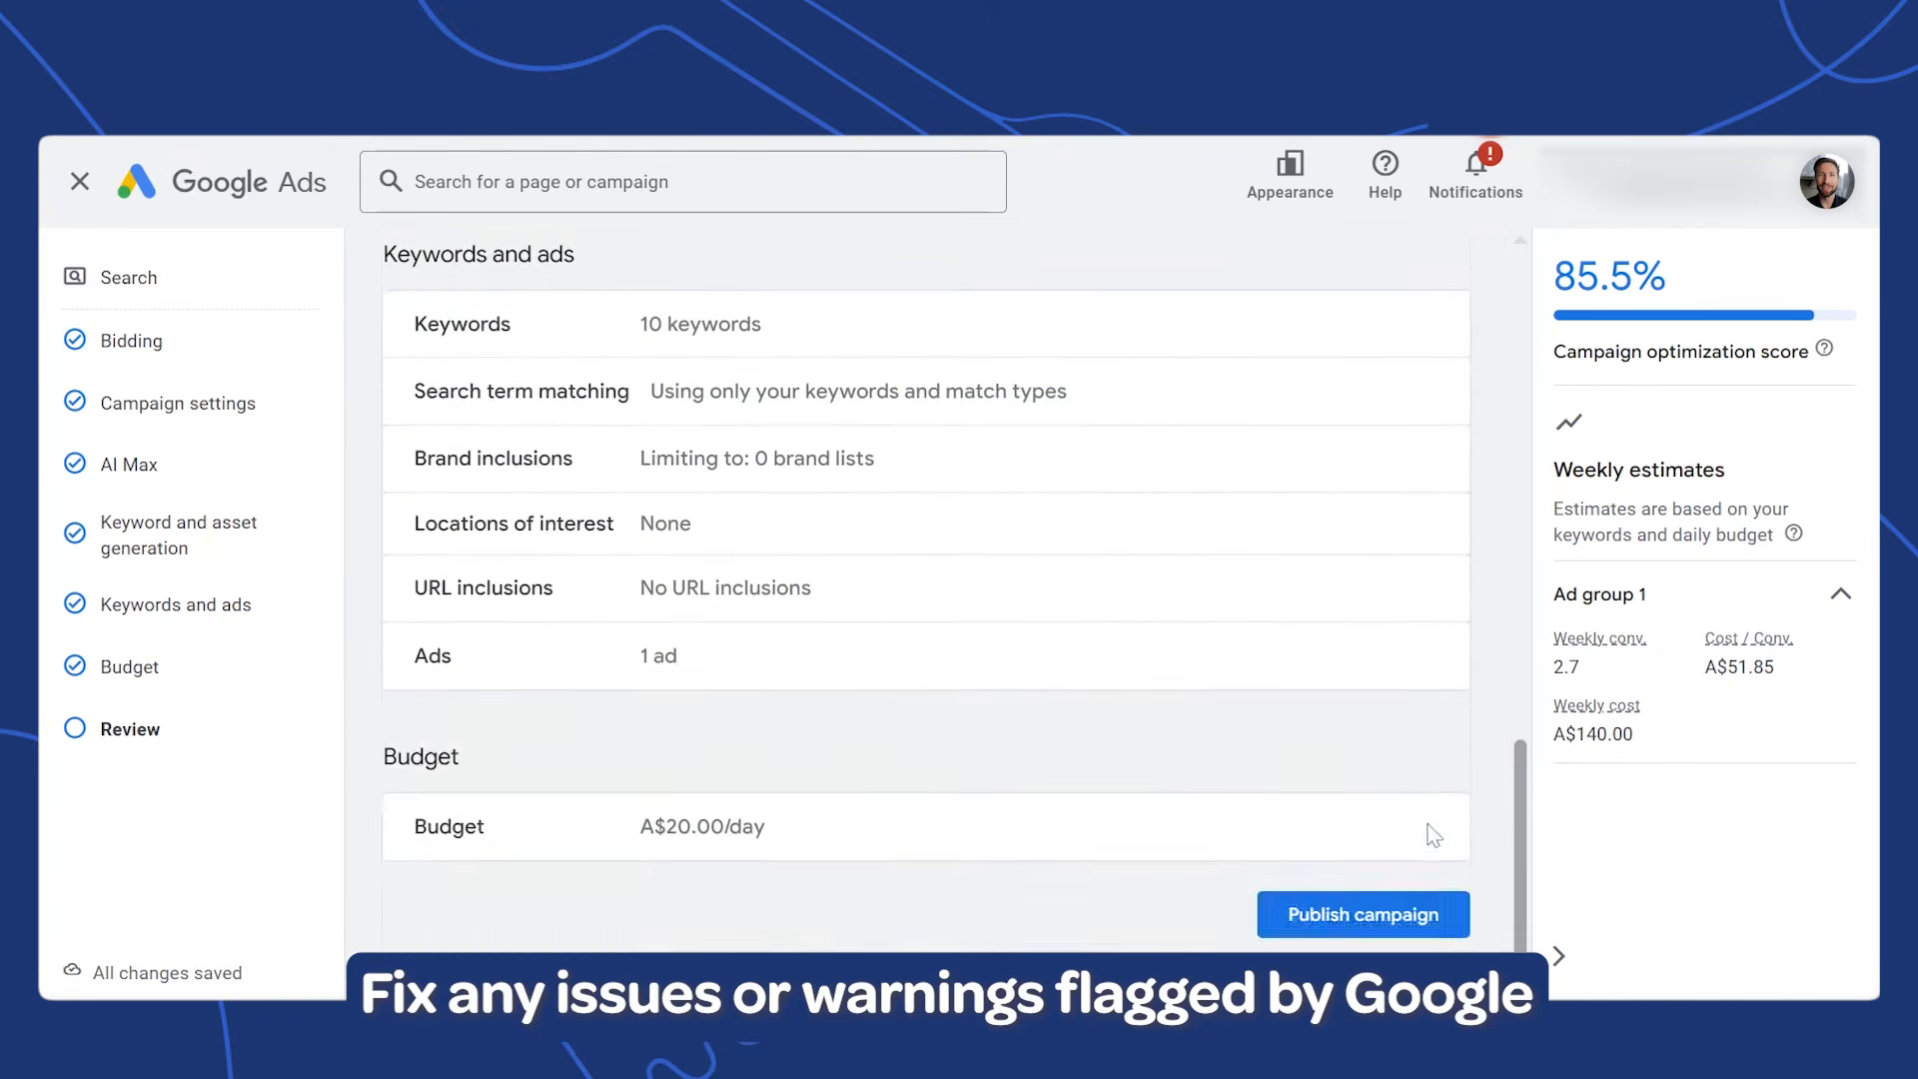
pyautogui.scroll(-1, 1435, 837)
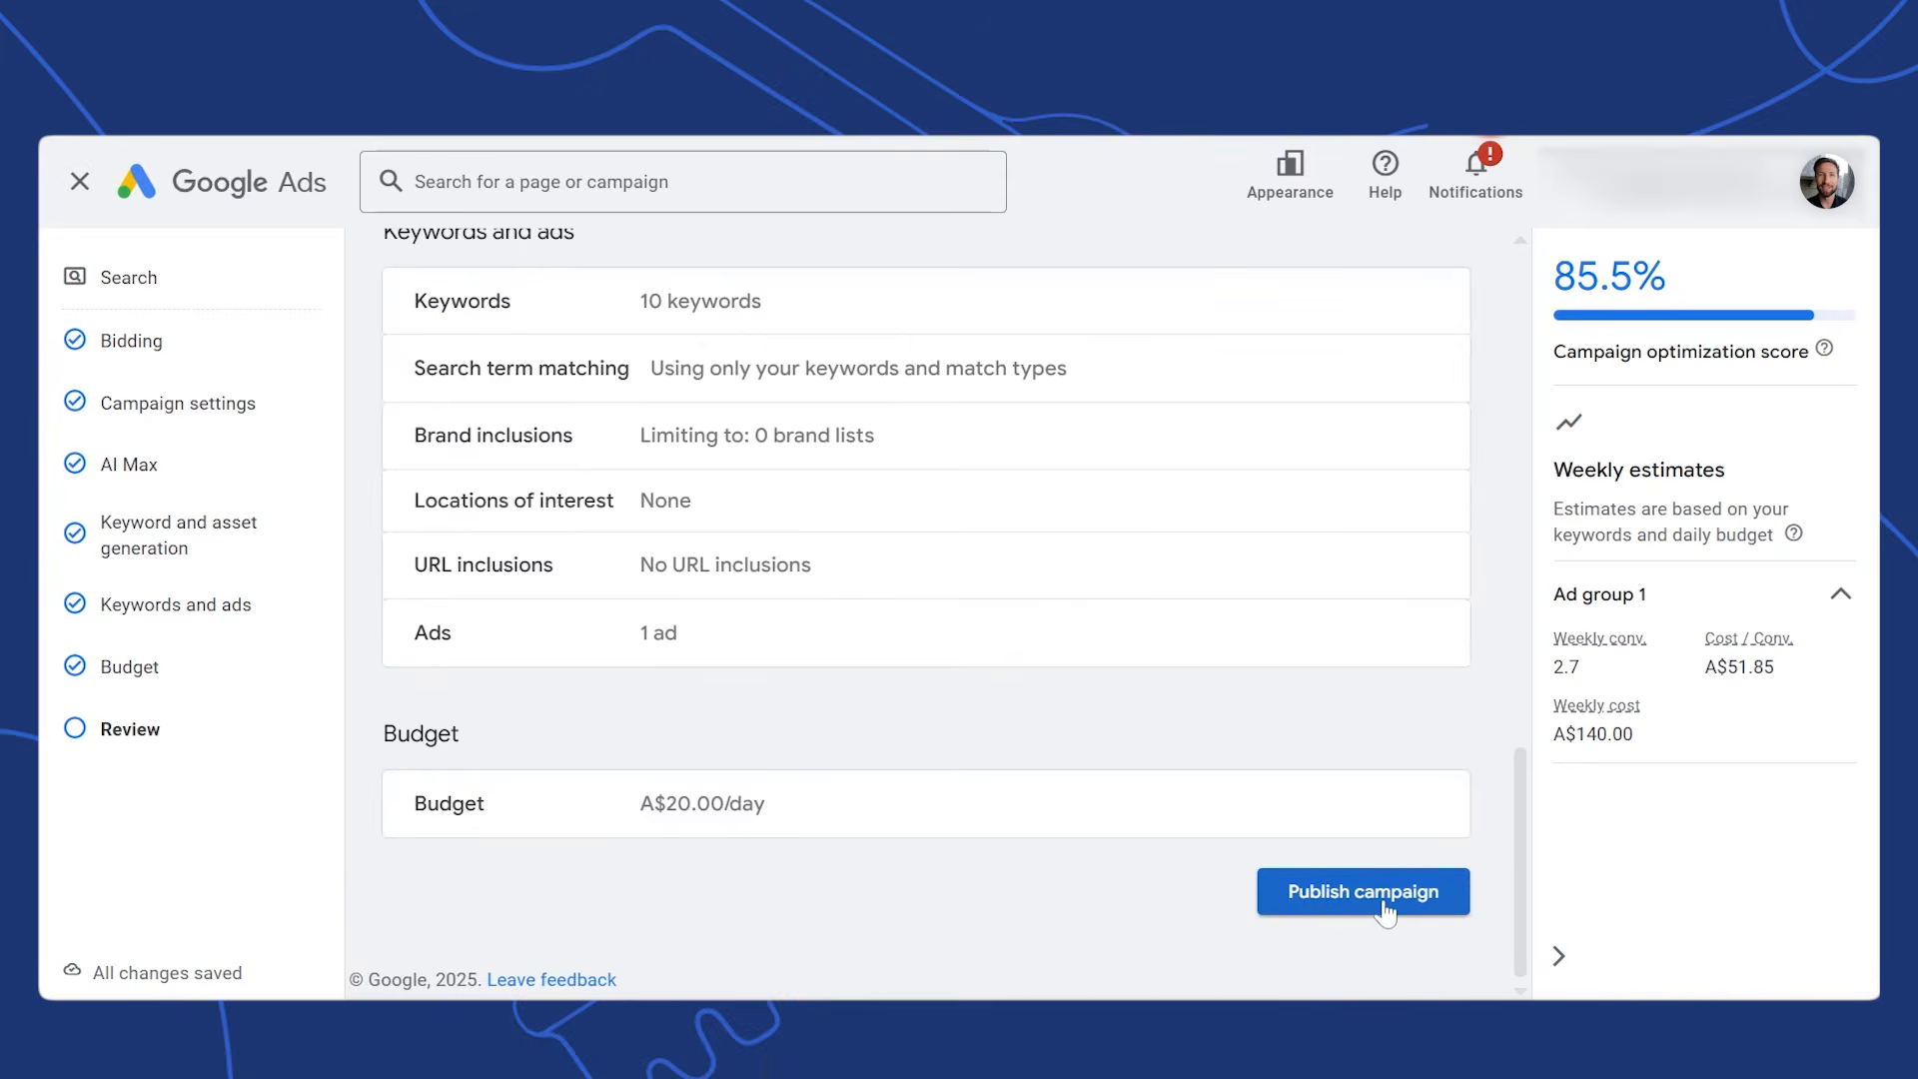